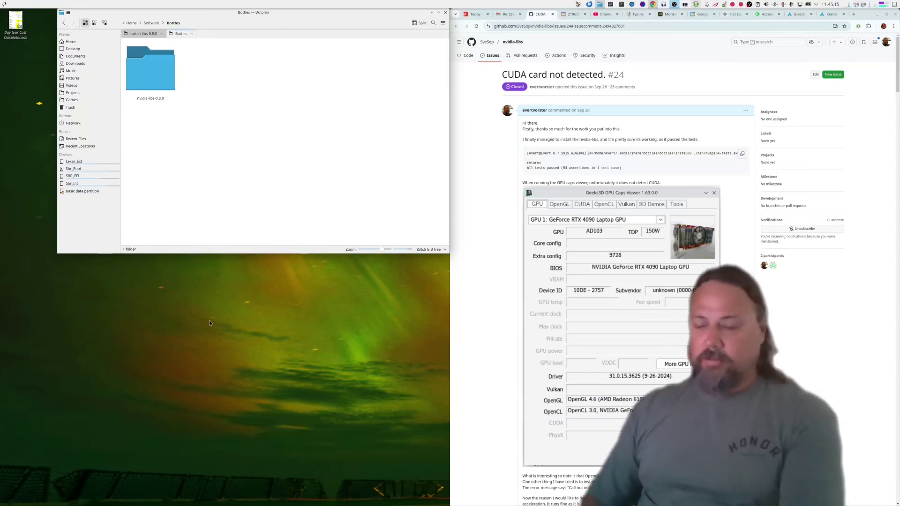
# - Launch Bottles via a 'bo' launcher search and start Insta360 Studio in the Insta360 bottle
pyautogui.press('super')
pyautogui.write('bottles')
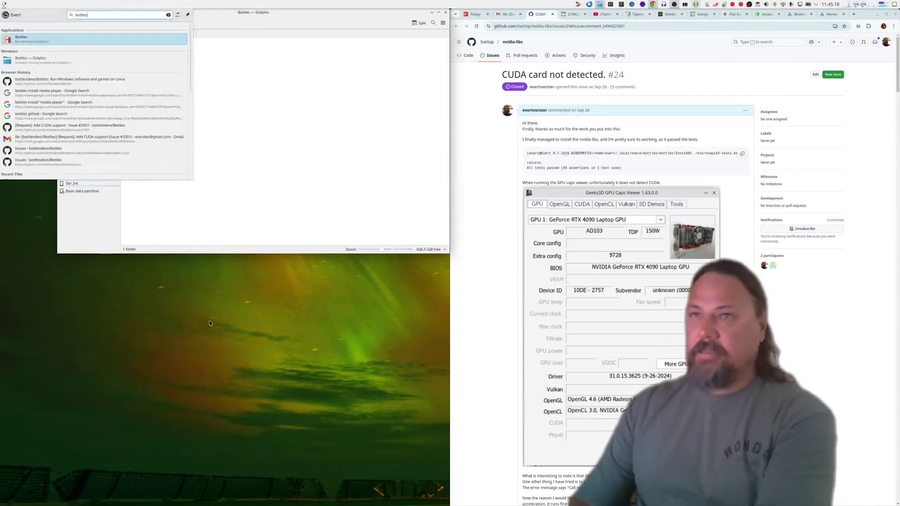
pyautogui.press('Return')
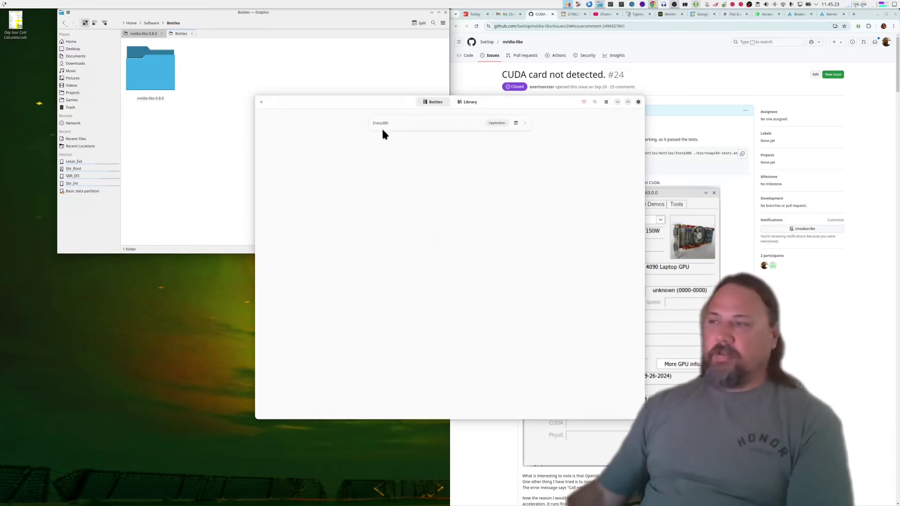
pyautogui.click(525, 124)
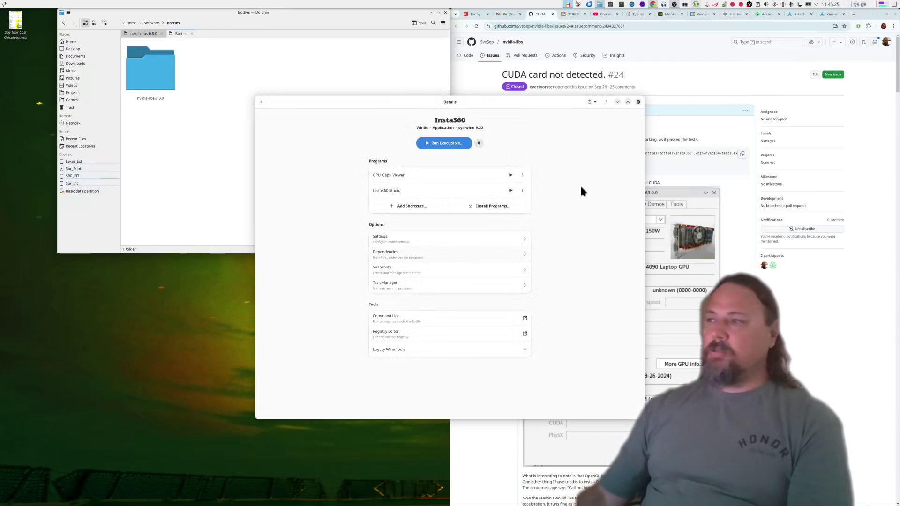
pyautogui.click(509, 190)
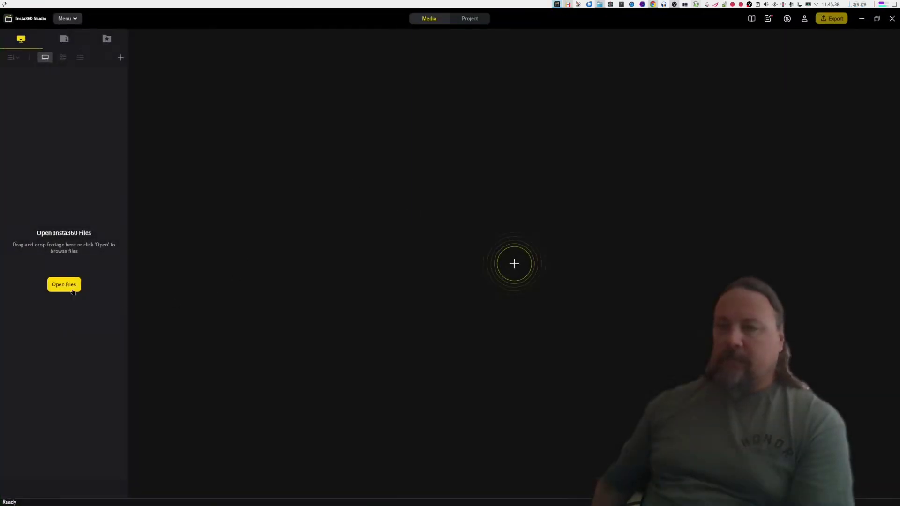
# - Open the last VID .insv clip, VID_059.insv, and look around its 360 preview
pyautogui.click(73, 292)
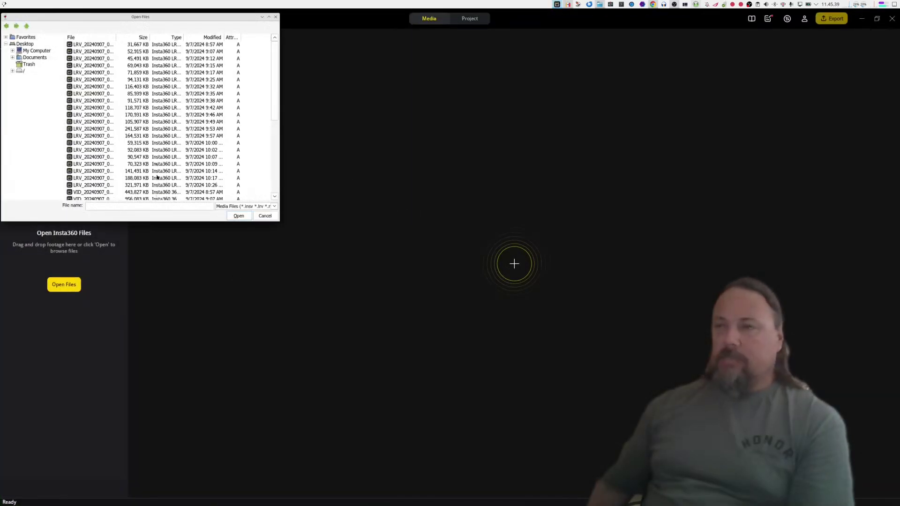
pyautogui.moveTo(276, 115); pyautogui.dragTo(275, 193)
pyautogui.click(94, 192)
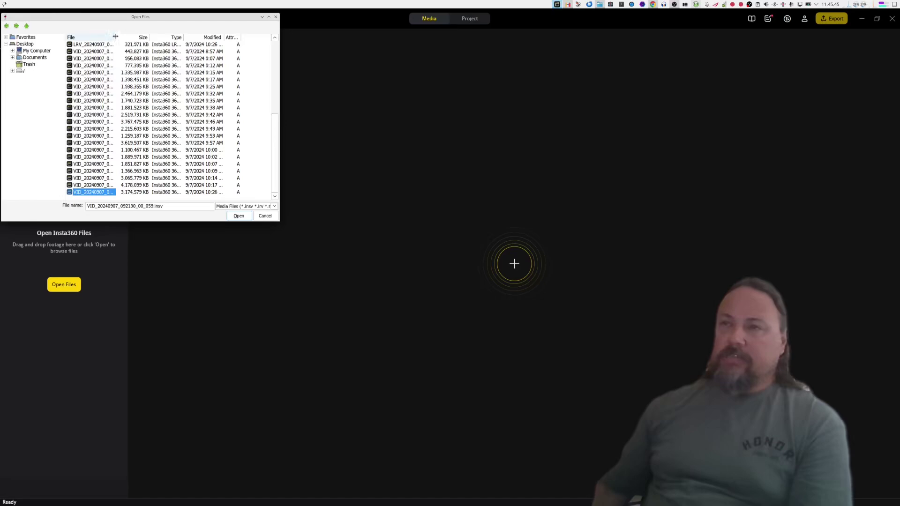
pyautogui.moveTo(116, 37); pyautogui.dragTo(162, 42)
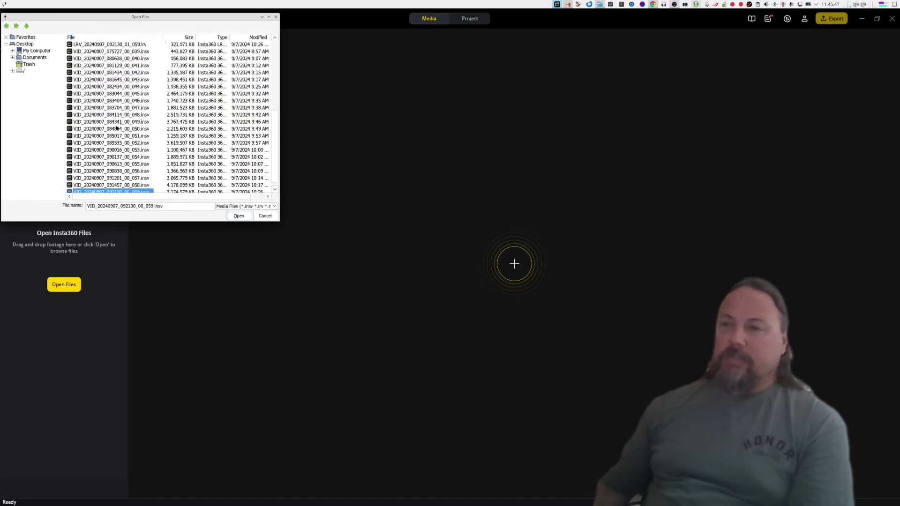
pyautogui.scroll(-1, 118, 124)
pyautogui.click(240, 216)
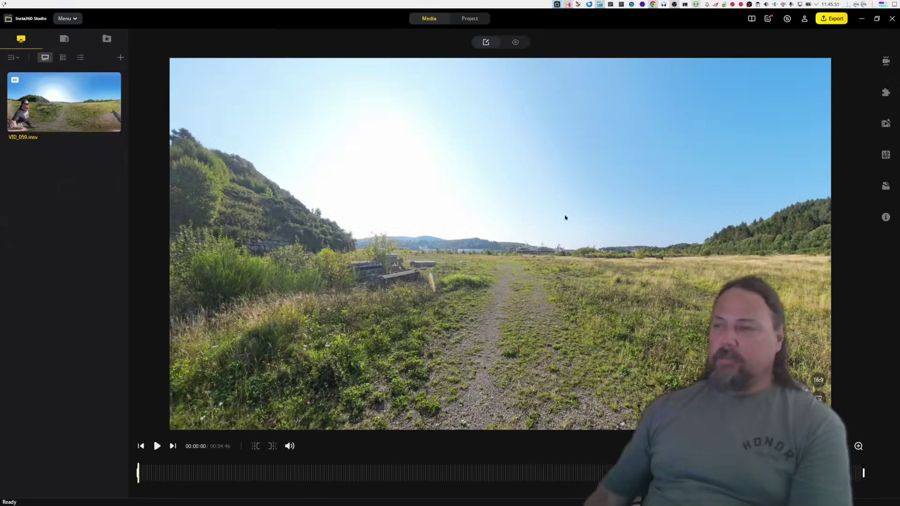
pyautogui.moveTo(565, 218); pyautogui.dragTo(368, 199)
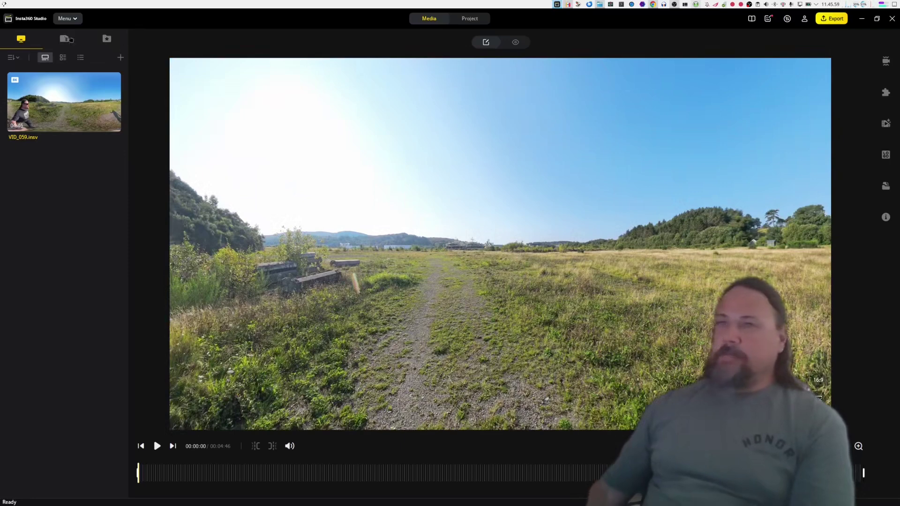
# - Review the hardware decoding and CUDA options in Settings > Preferences, then close it
pyautogui.click(67, 19)
pyautogui.moveTo(91, 77)
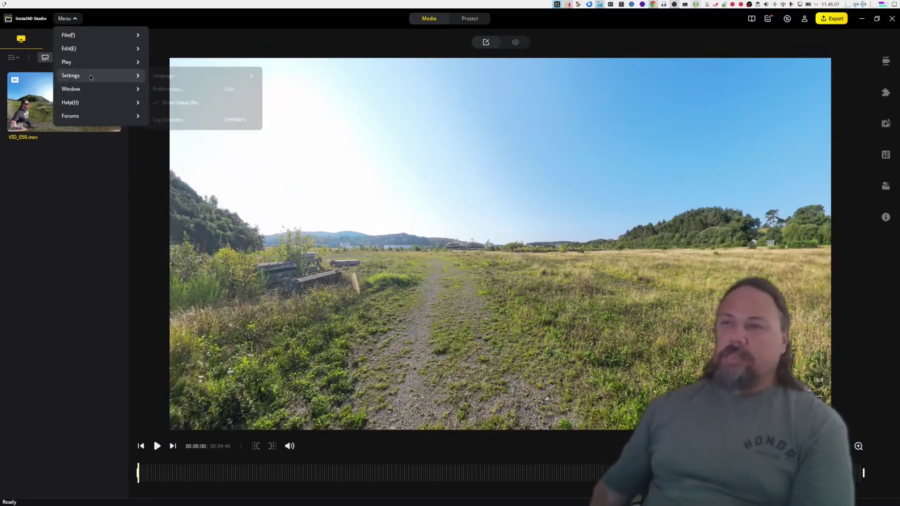
pyautogui.click(210, 89)
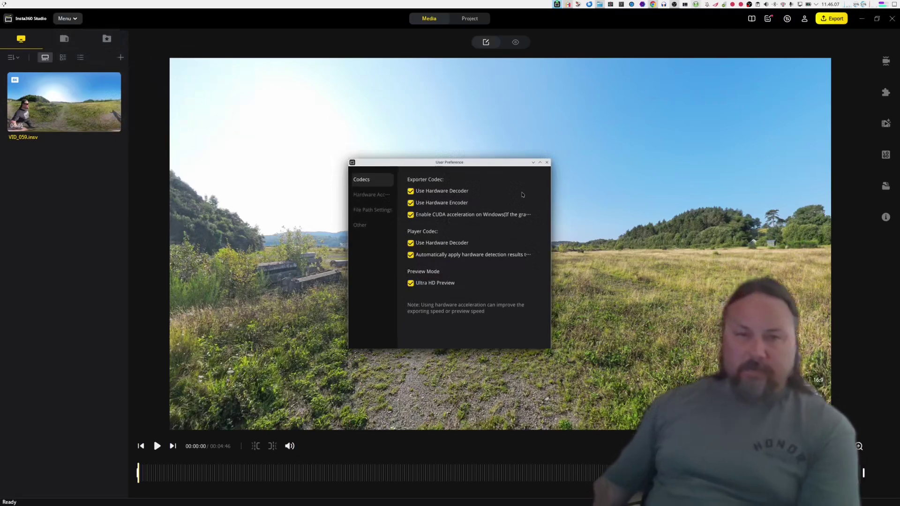
pyautogui.click(548, 164)
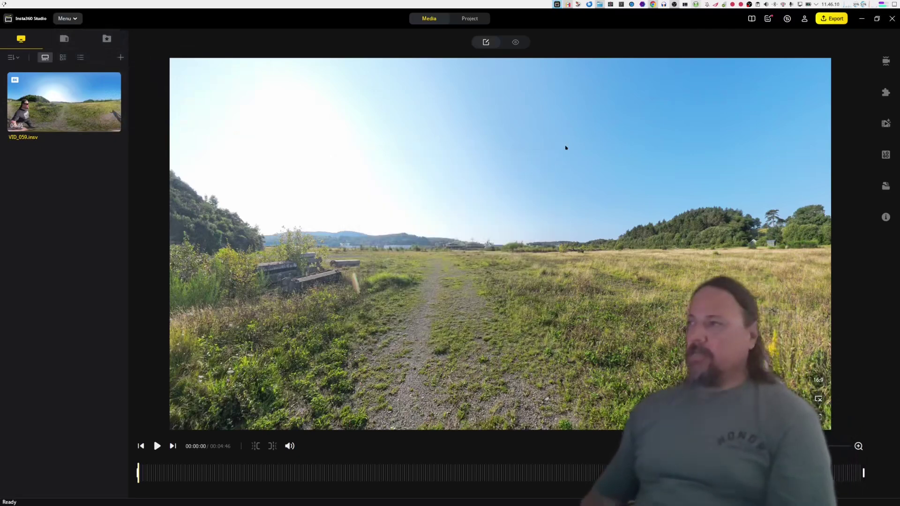
# - Close Insta360 Studio and create an Application bottle named 'Example' in Bottles
pyautogui.click(894, 19)
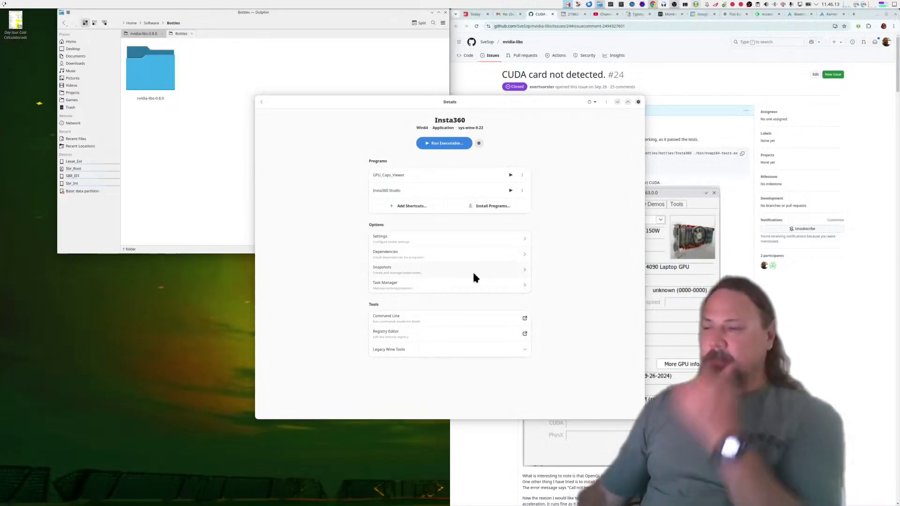
pyautogui.click(261, 103)
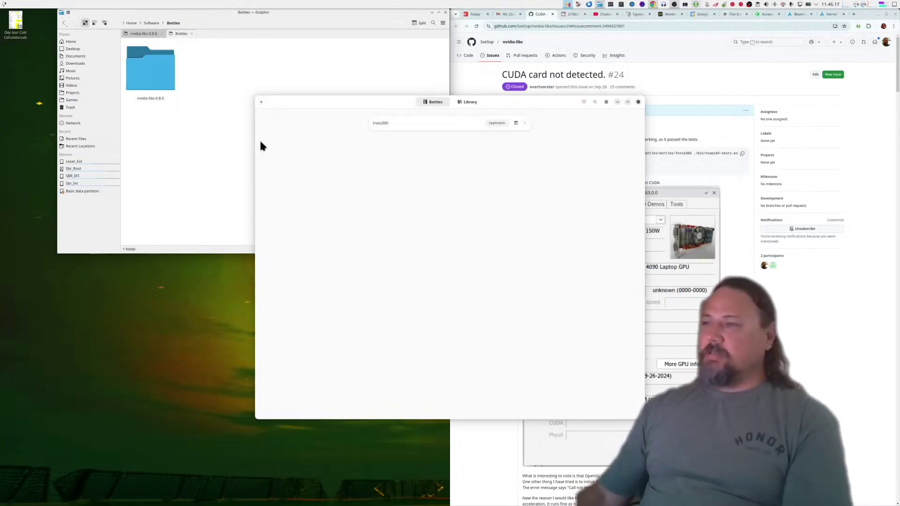
pyautogui.click(261, 100)
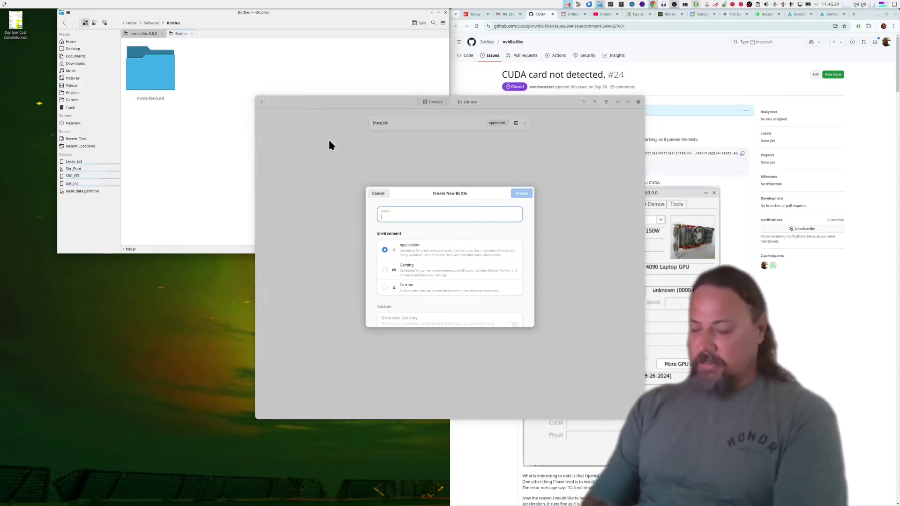
pyautogui.write('ExaM')
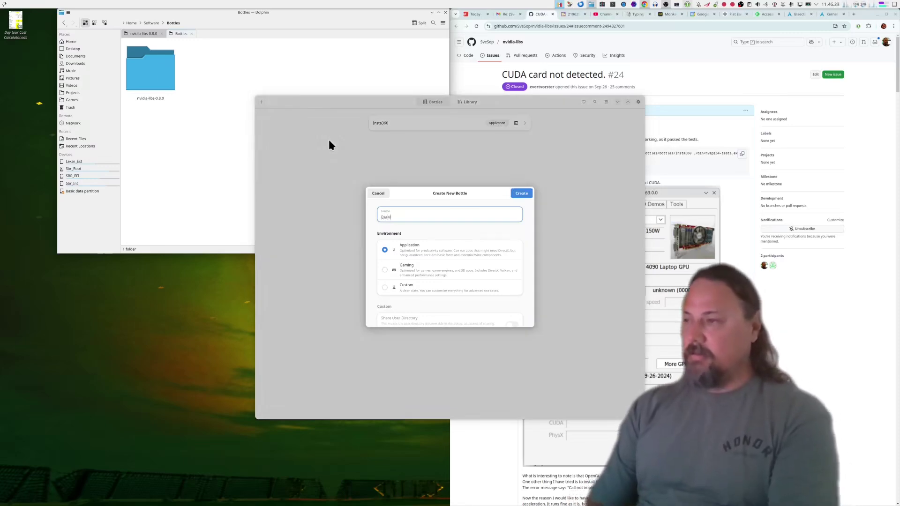
pyautogui.press('BackSpace')
pyautogui.write('mple')
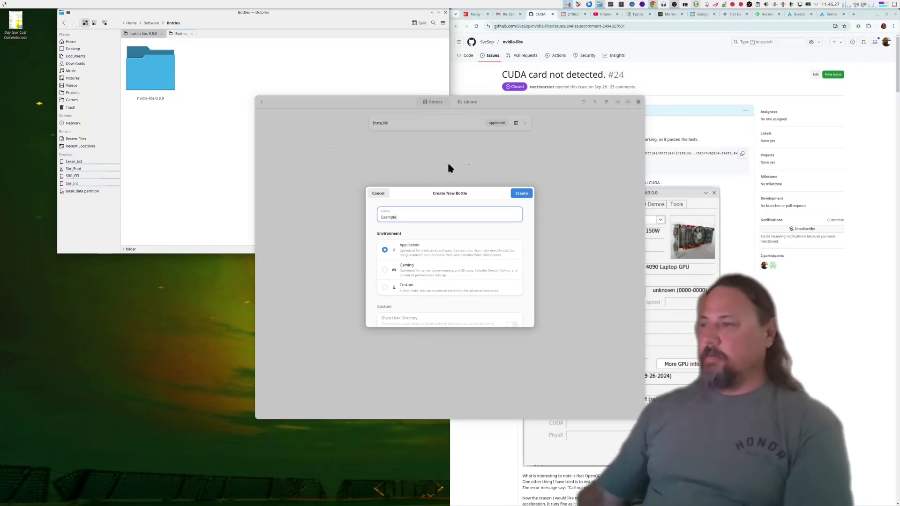
pyautogui.click(520, 193)
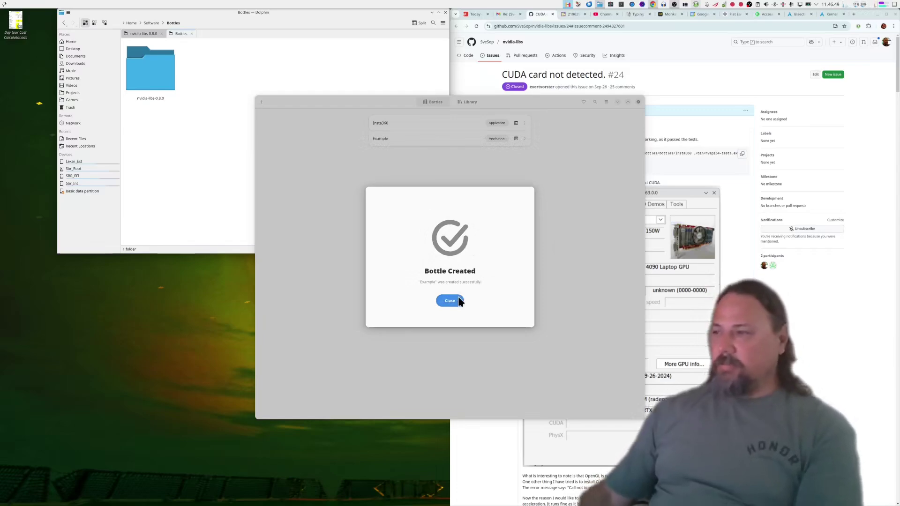
pyautogui.click(449, 301)
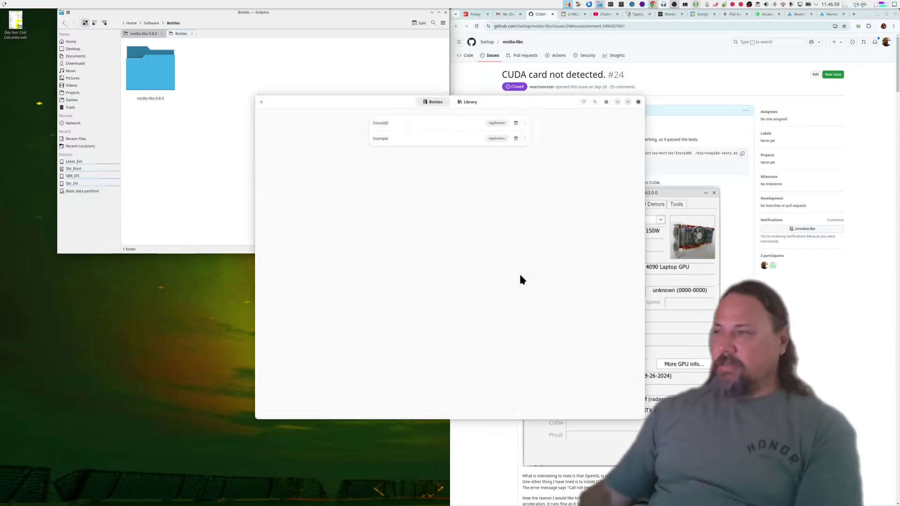
# - Run the Insta360Studio 5.4 beta installer from Home > Software > Windows in the Example bottle
pyautogui.click(444, 140)
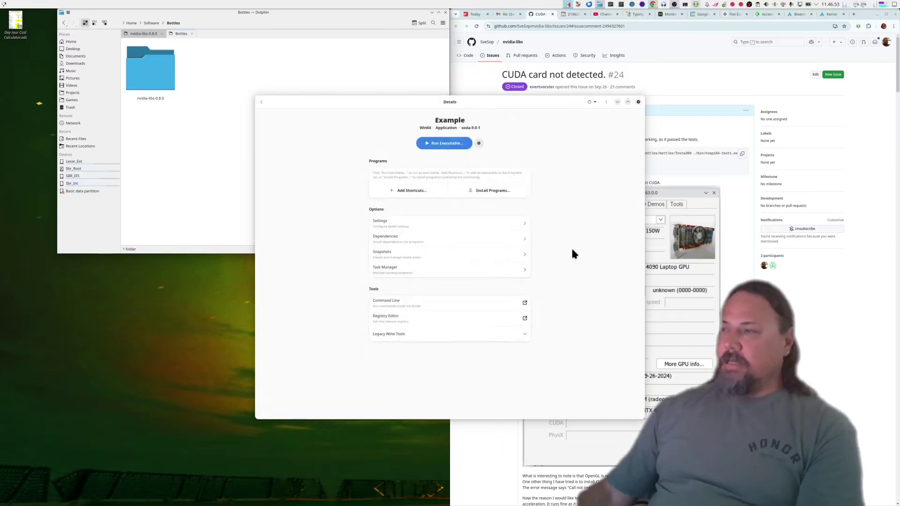
pyautogui.click(446, 146)
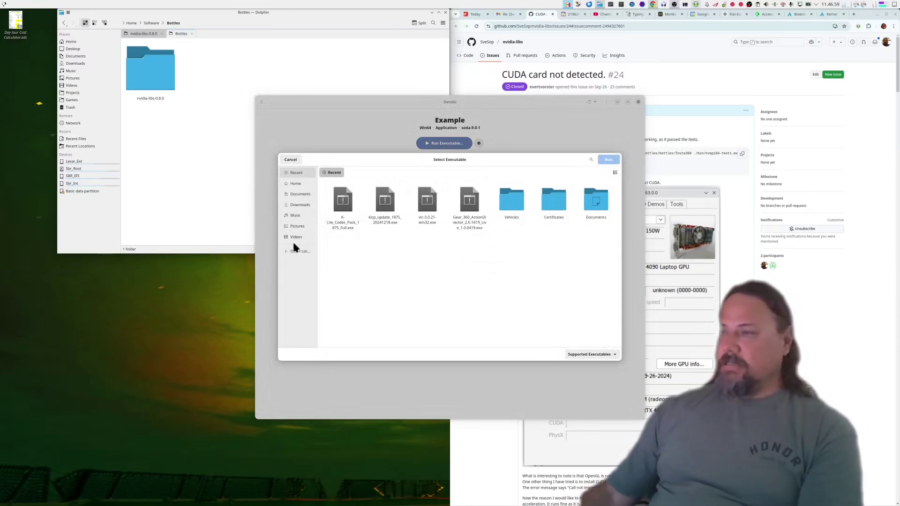
pyautogui.click(296, 186)
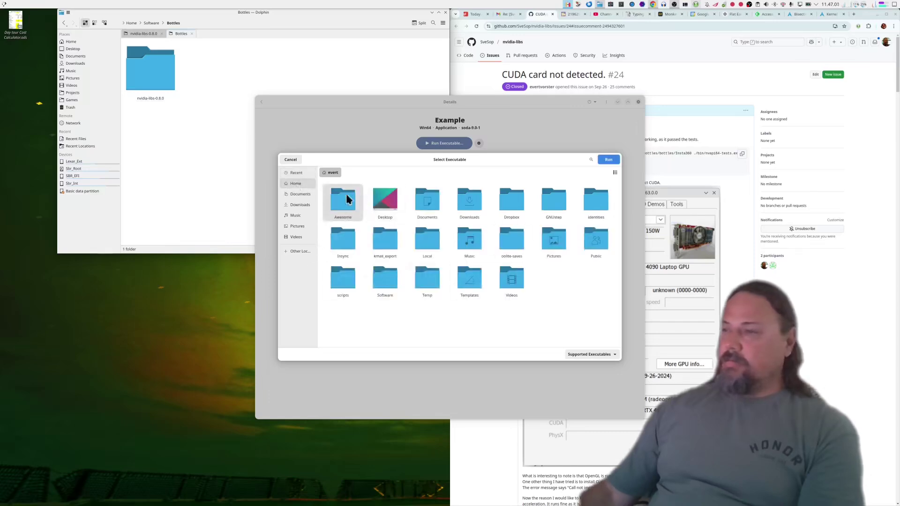
pyautogui.click(393, 279)
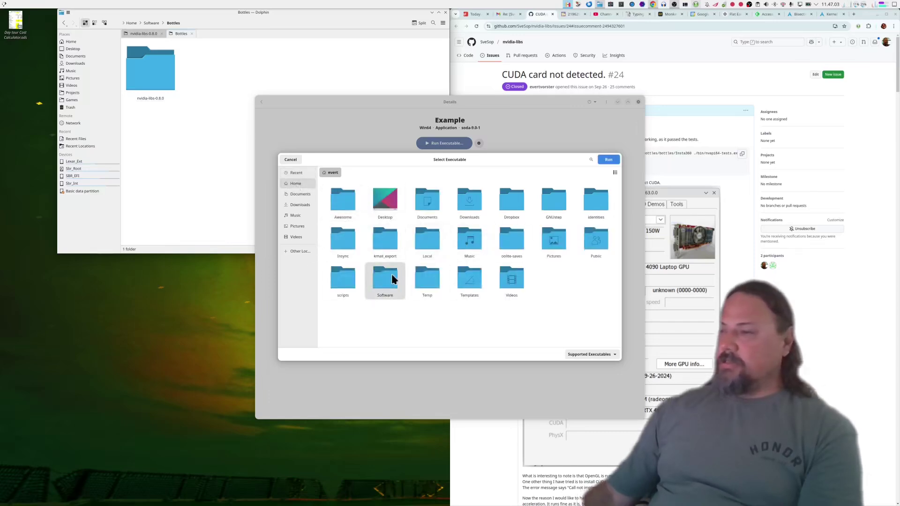
pyautogui.doubleClick(385, 286)
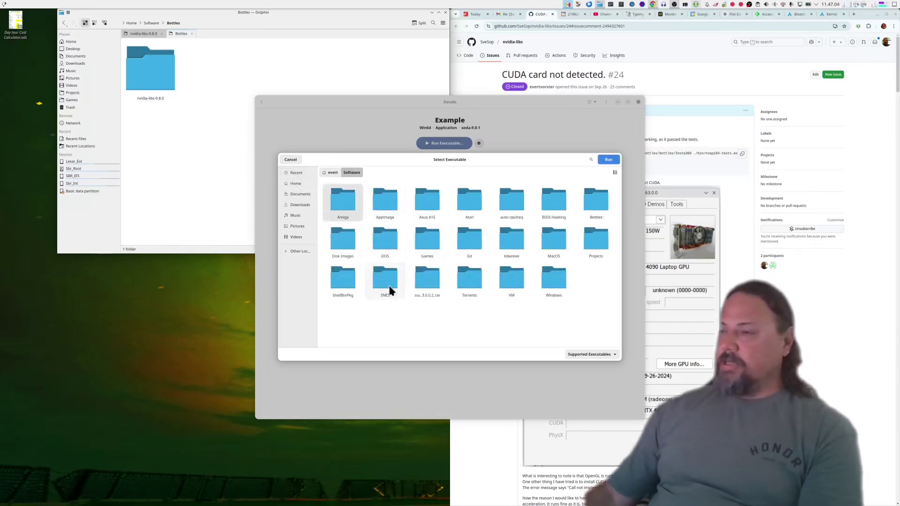
pyautogui.doubleClick(553, 283)
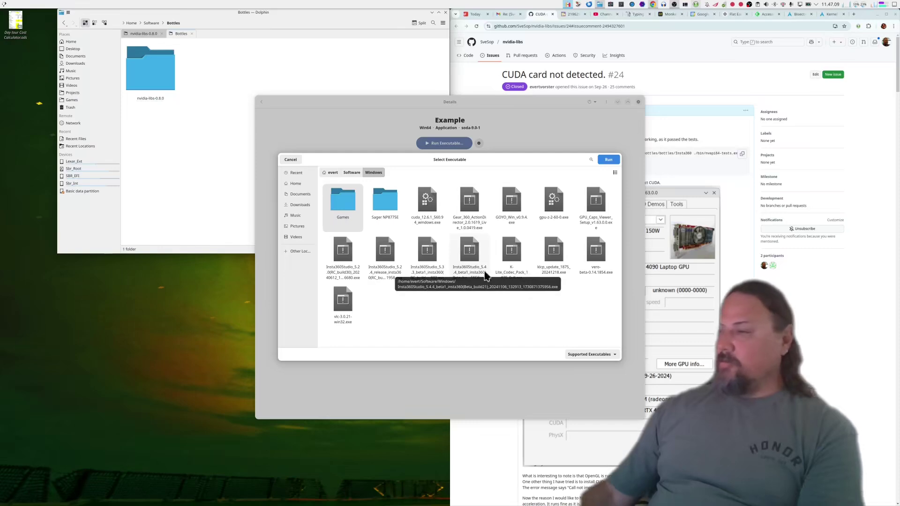
pyautogui.click(474, 278)
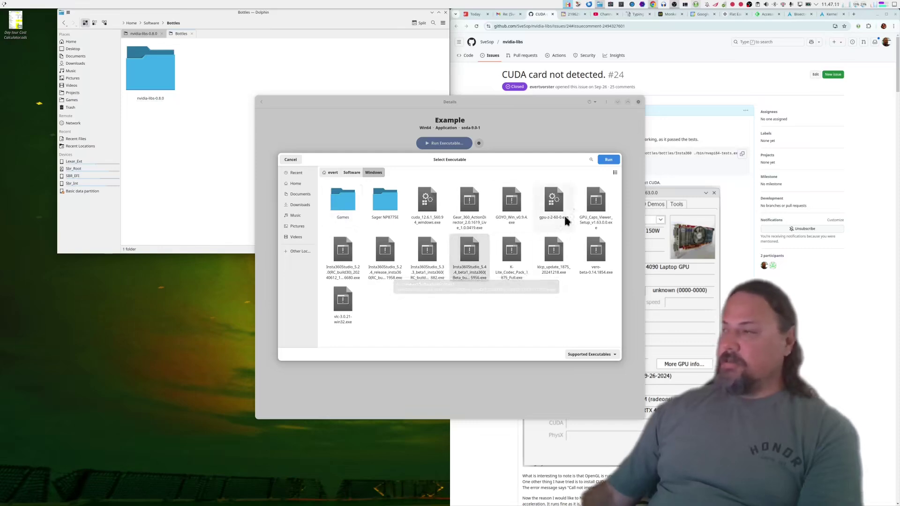
pyautogui.click(609, 160)
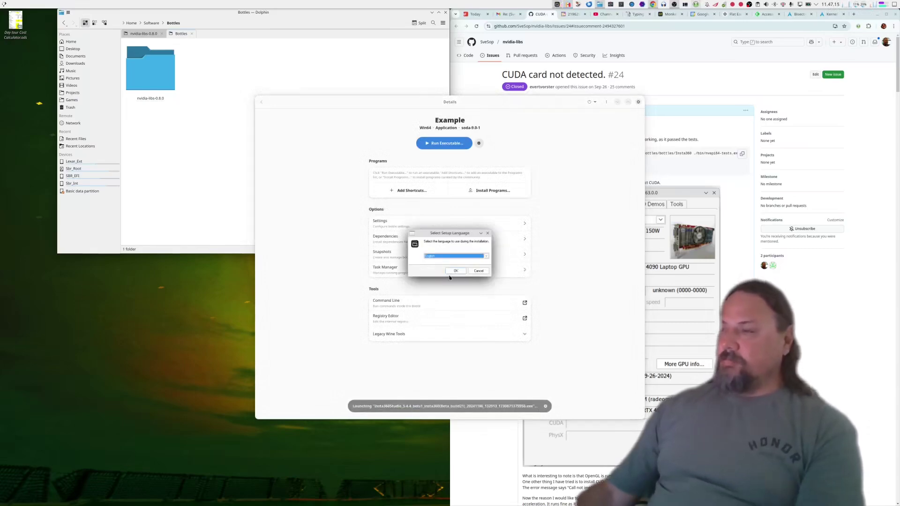
# - Confirm the setup language, accept the licence and start installing Insta360 Studio 5.4.4
pyautogui.click(455, 272)
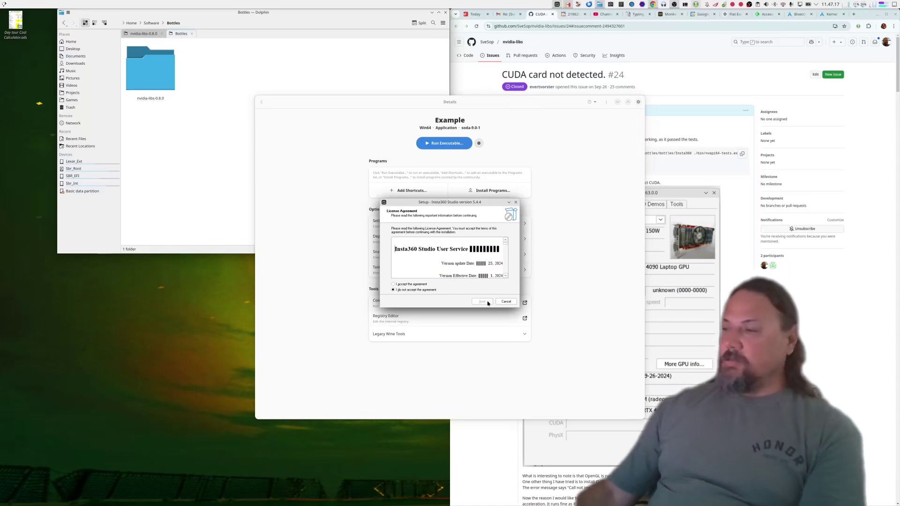
pyautogui.click(424, 285)
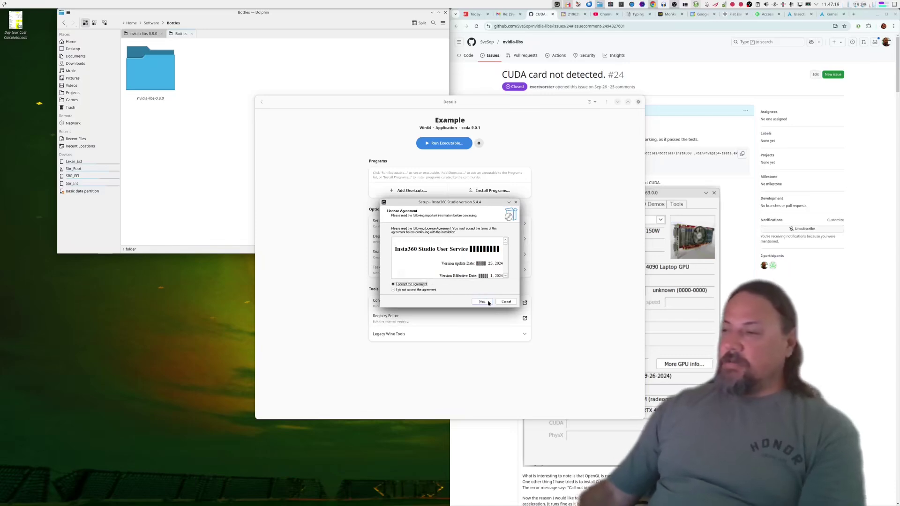
pyautogui.click(483, 301)
pyautogui.click(482, 301)
pyautogui.click(483, 301)
pyautogui.click(483, 302)
pyautogui.click(490, 303)
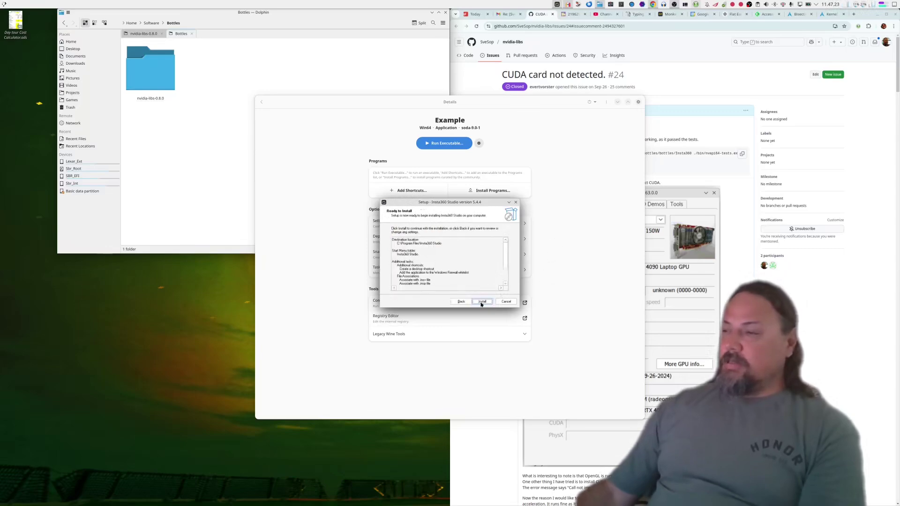
pyautogui.click(482, 302)
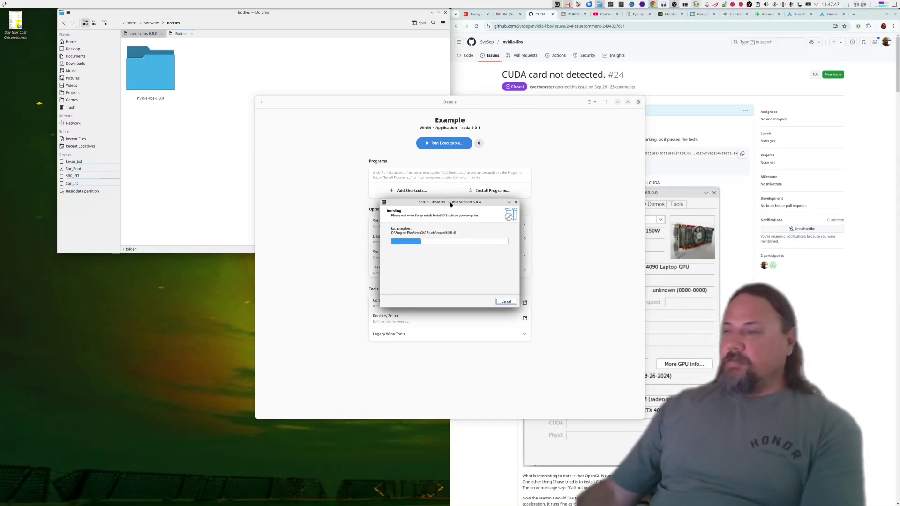
# - Move the setup window aside while the installation runs to completion
pyautogui.moveTo(450, 204); pyautogui.dragTo(152, 279)
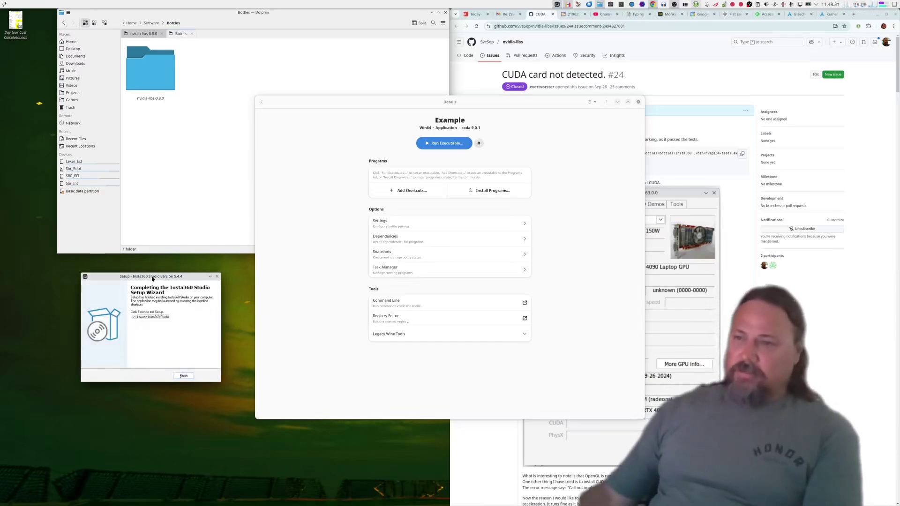
# - Finish setup, postpone the update, and check CUDA acceleration on the Codecs preferences page
pyautogui.click(191, 377)
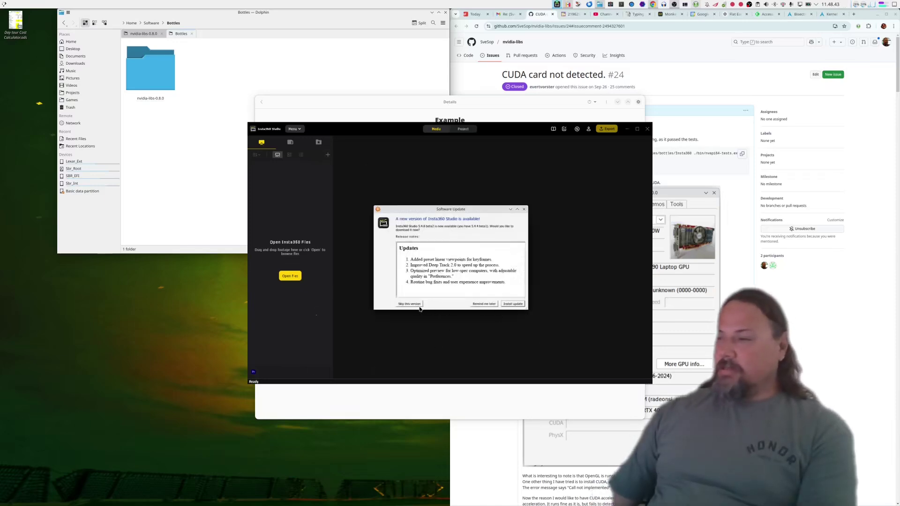
pyautogui.click(477, 305)
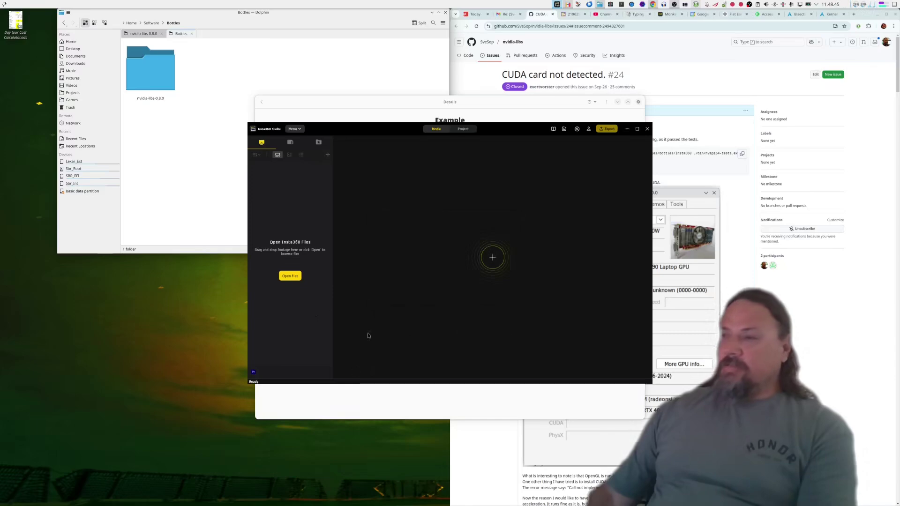
pyautogui.click(294, 129)
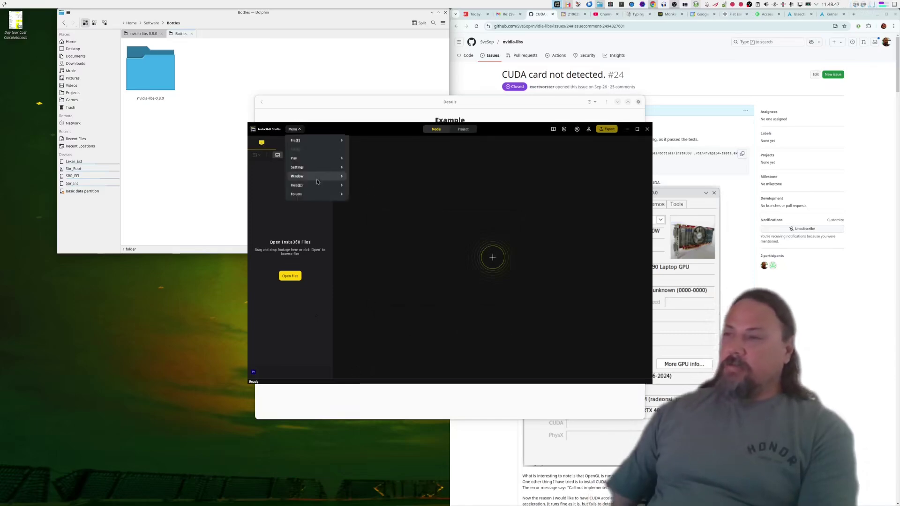
pyautogui.moveTo(329, 167)
pyautogui.click(369, 175)
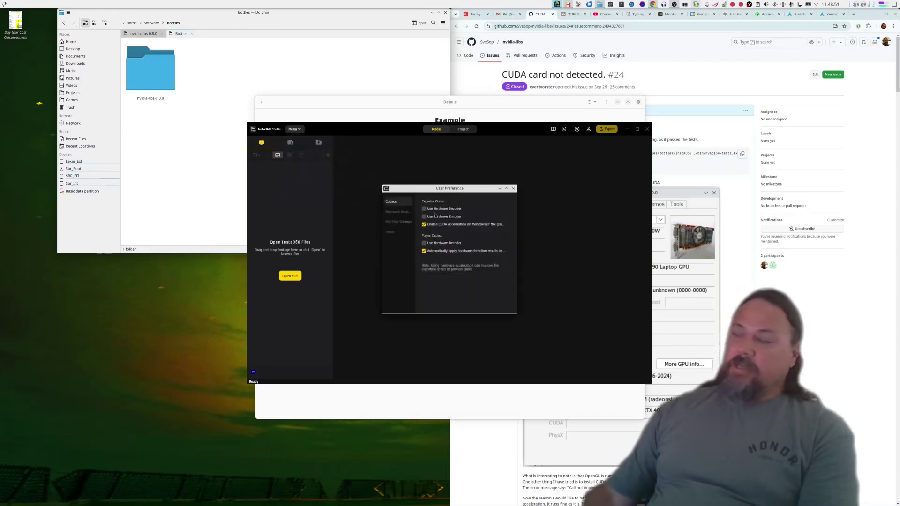
pyautogui.click(514, 188)
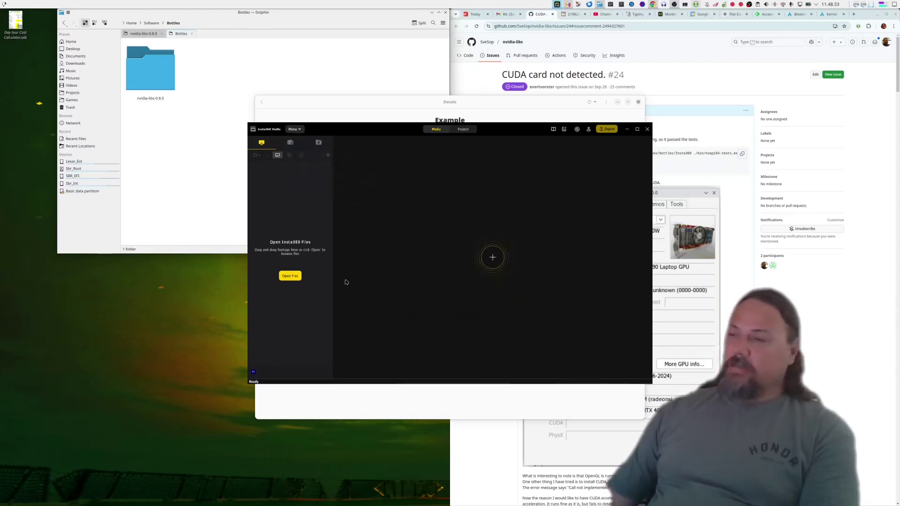
# - In the Open Files browser, navigate the folder tree to / > home > user > Videos
pyautogui.click(290, 276)
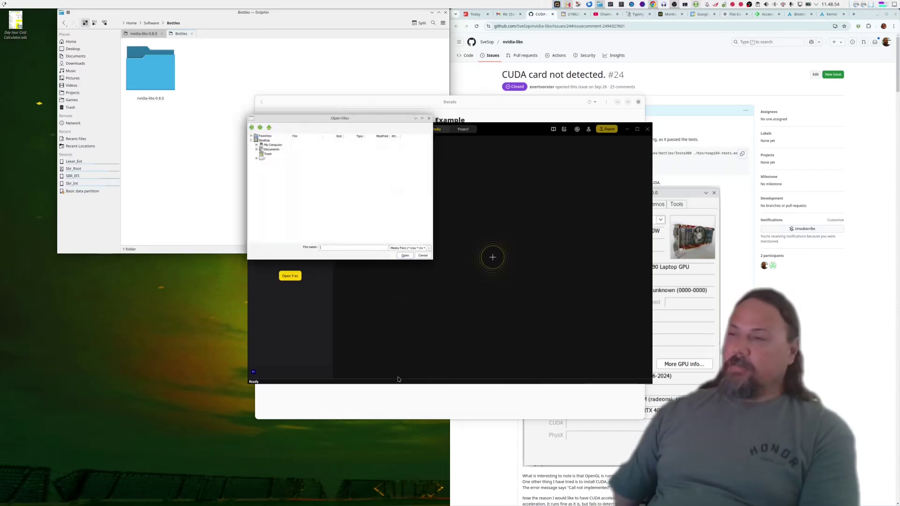
pyautogui.click(257, 149)
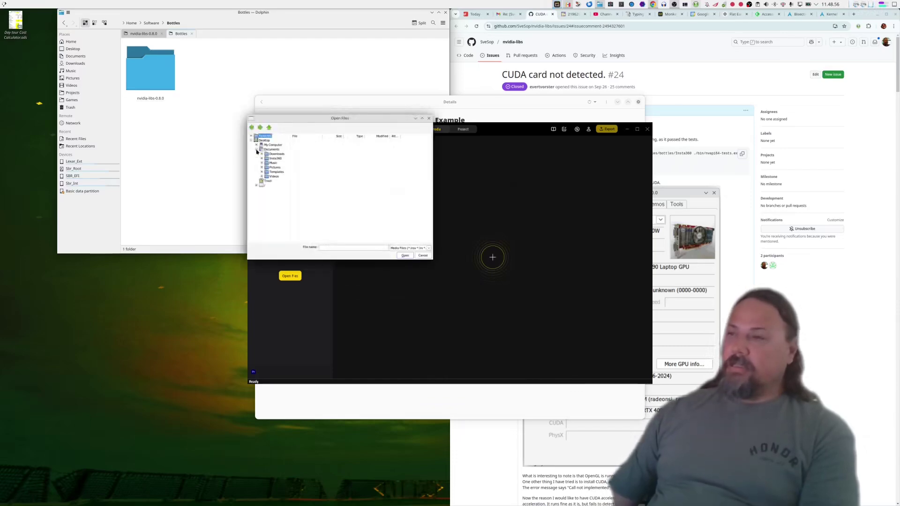
pyautogui.click(265, 176)
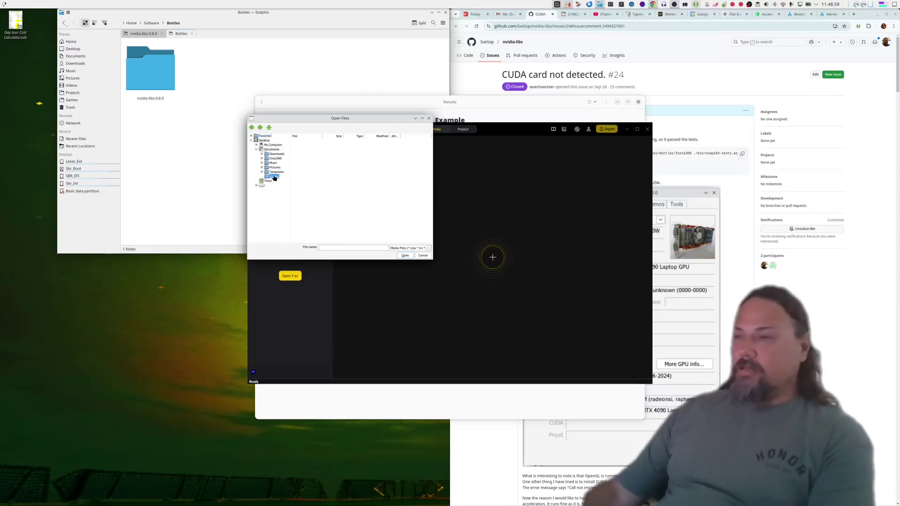
pyautogui.click(272, 150)
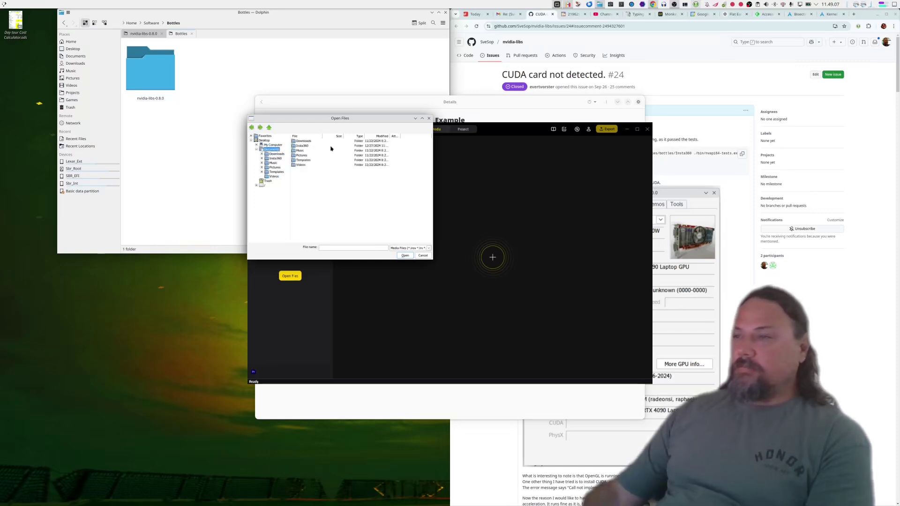
pyautogui.doubleClick(302, 162)
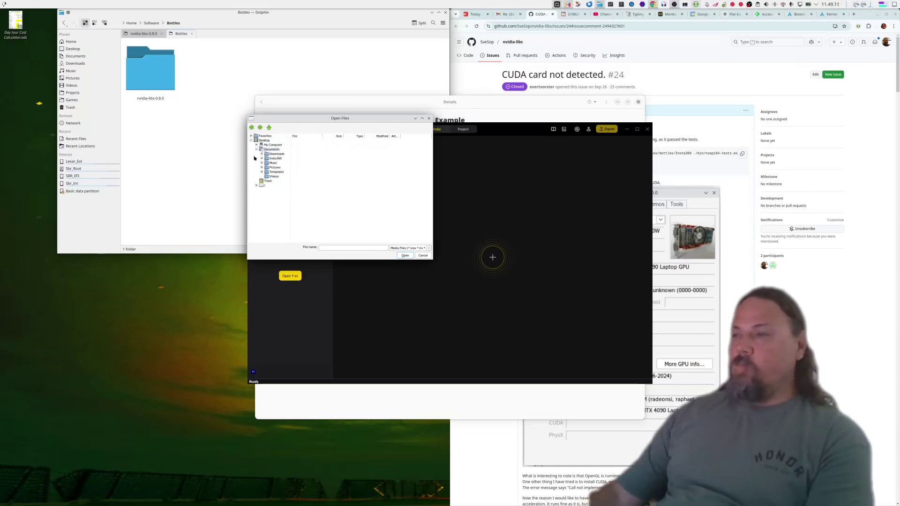
pyautogui.click(256, 185)
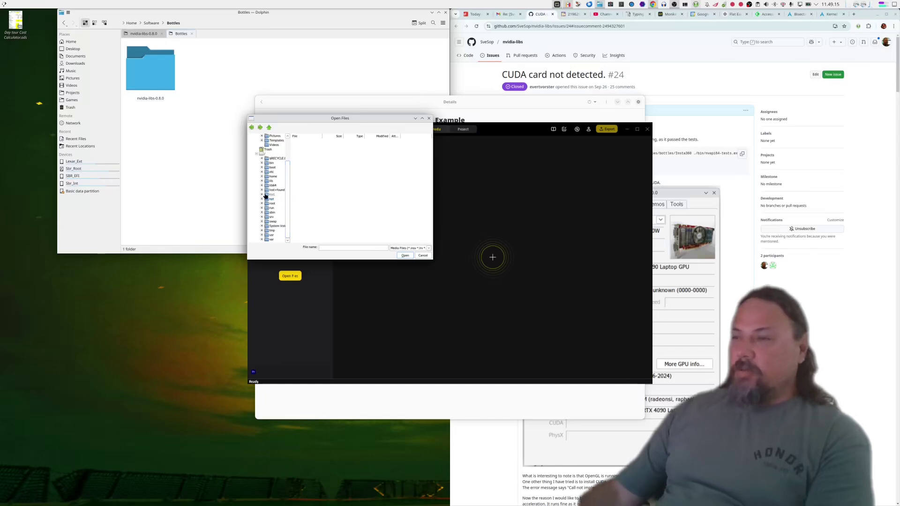
pyautogui.click(262, 177)
pyautogui.click(266, 181)
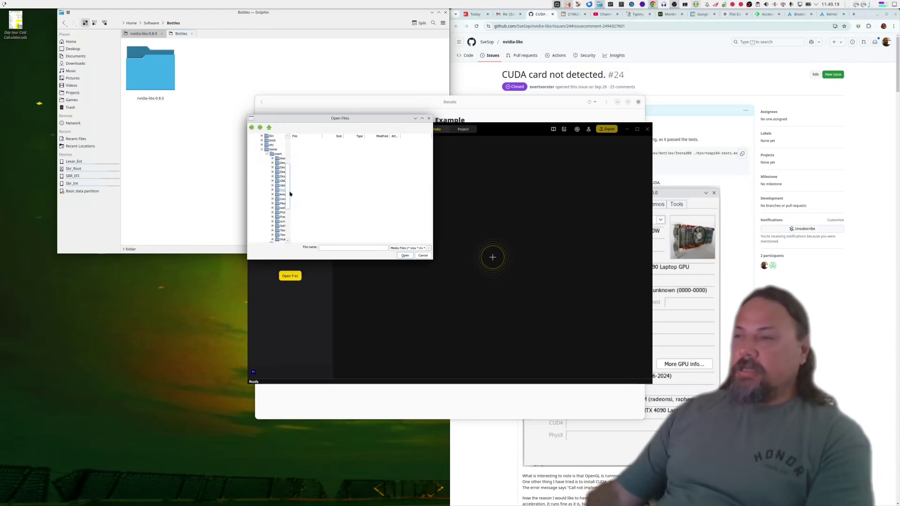
pyautogui.moveTo(291, 194); pyautogui.dragTo(321, 194)
pyautogui.scroll(-2, 298, 186)
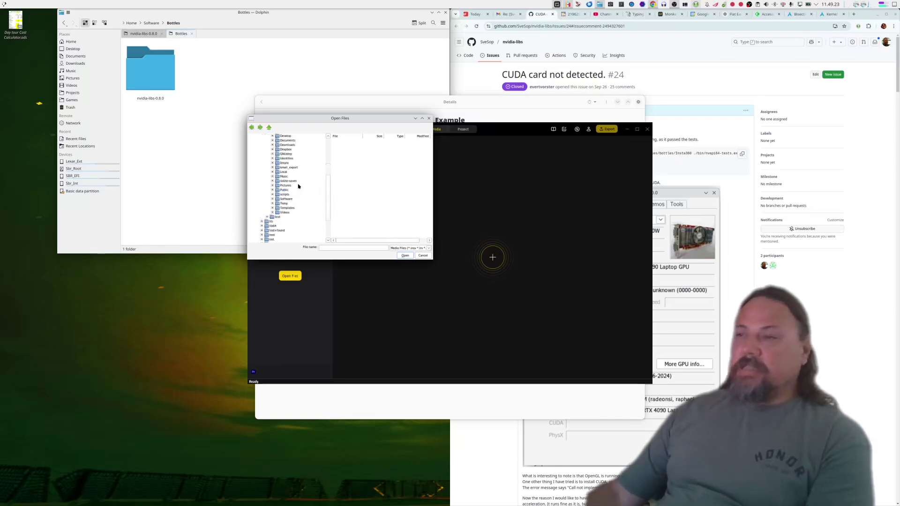
pyautogui.scroll(1, 298, 186)
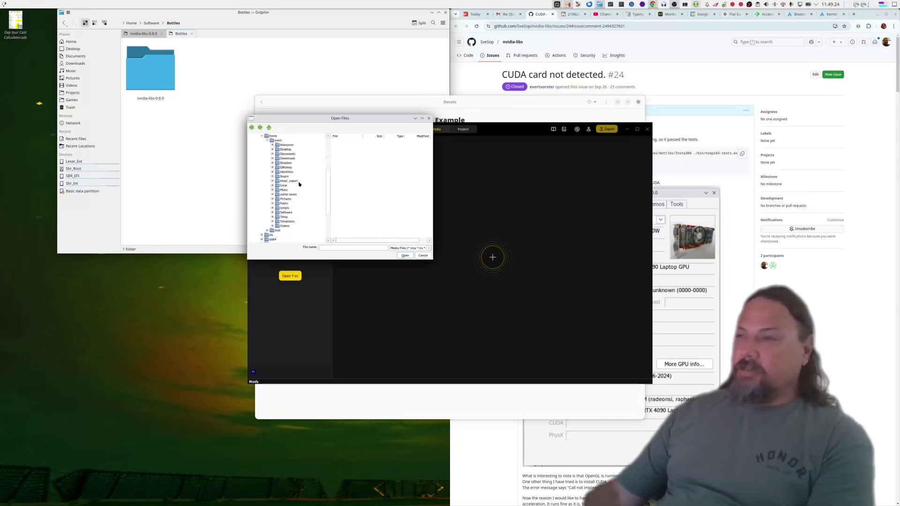
pyautogui.click(285, 226)
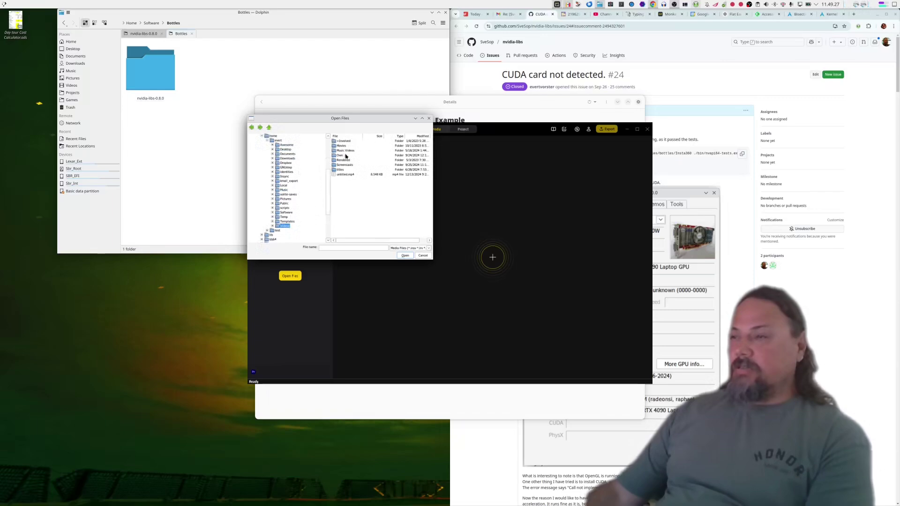
# - Go through World > 2024 > Farsund and open VID_20240907_092130_00_059.insv
pyautogui.doubleClick(345, 156)
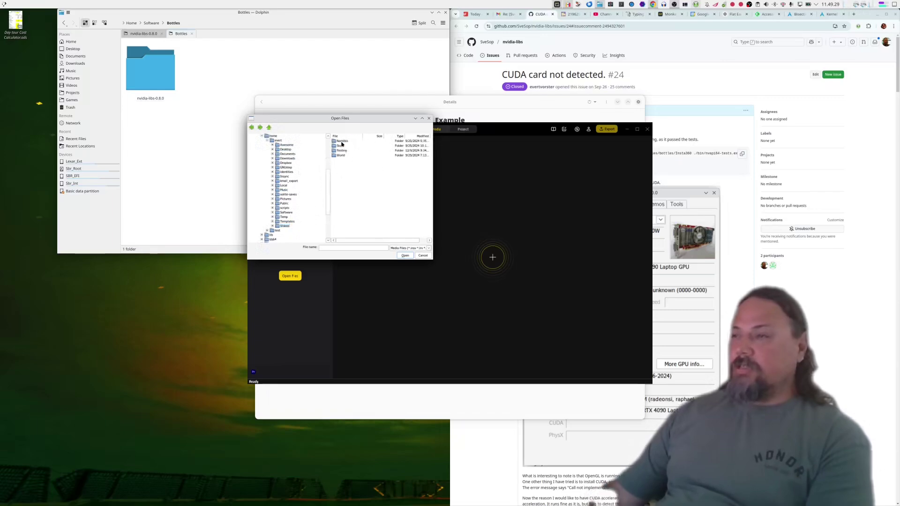
pyautogui.doubleClick(343, 150)
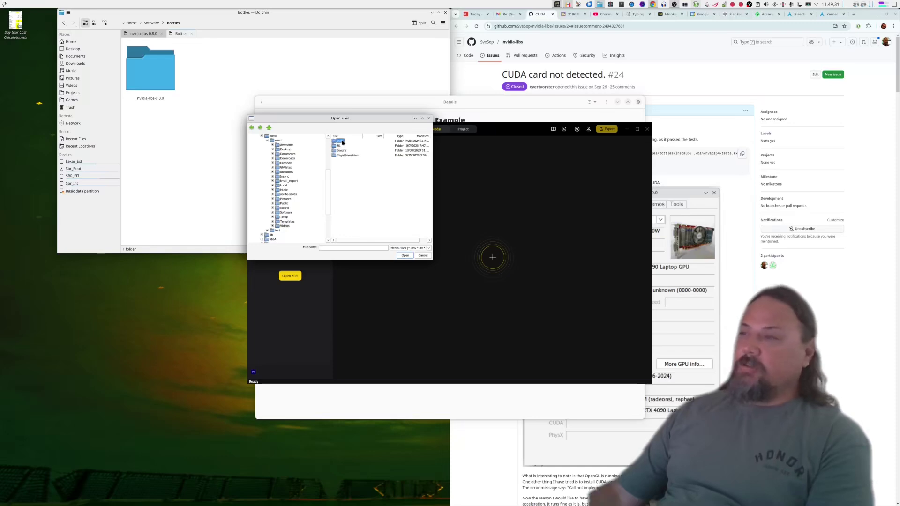
pyautogui.doubleClick(341, 151)
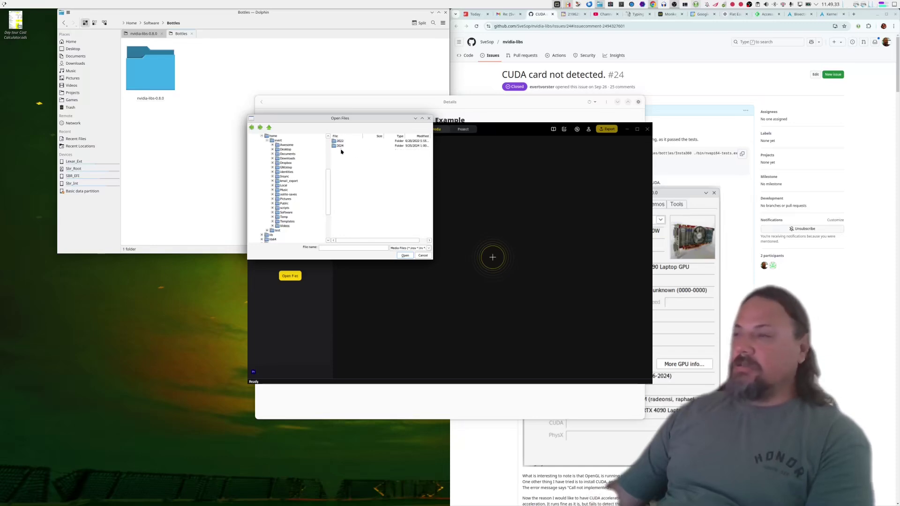
pyautogui.doubleClick(341, 146)
pyautogui.doubleClick(347, 155)
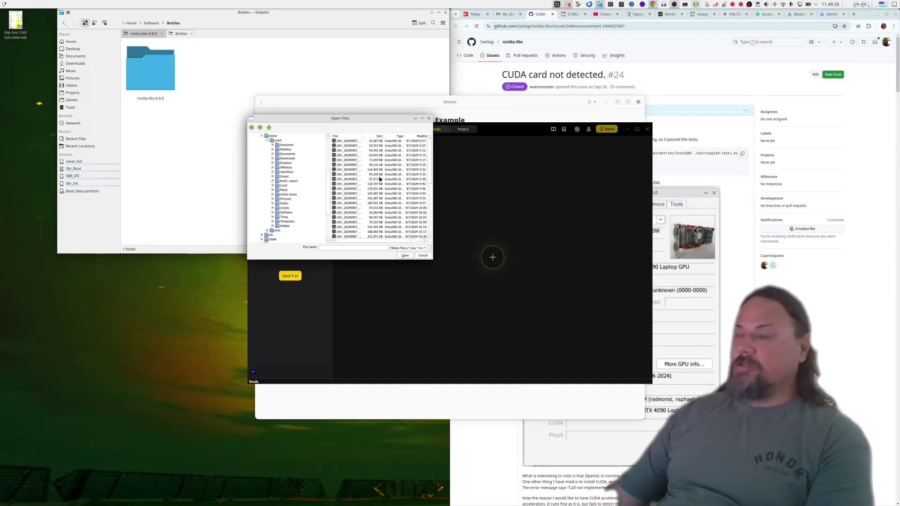
pyautogui.moveTo(363, 136); pyautogui.dragTo(392, 136)
pyautogui.scroll(-7, 381, 175)
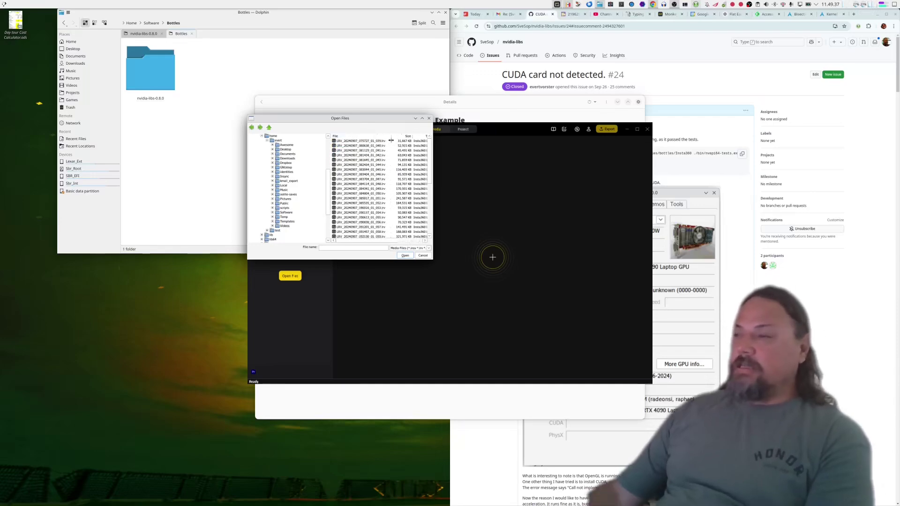
pyautogui.click(358, 232)
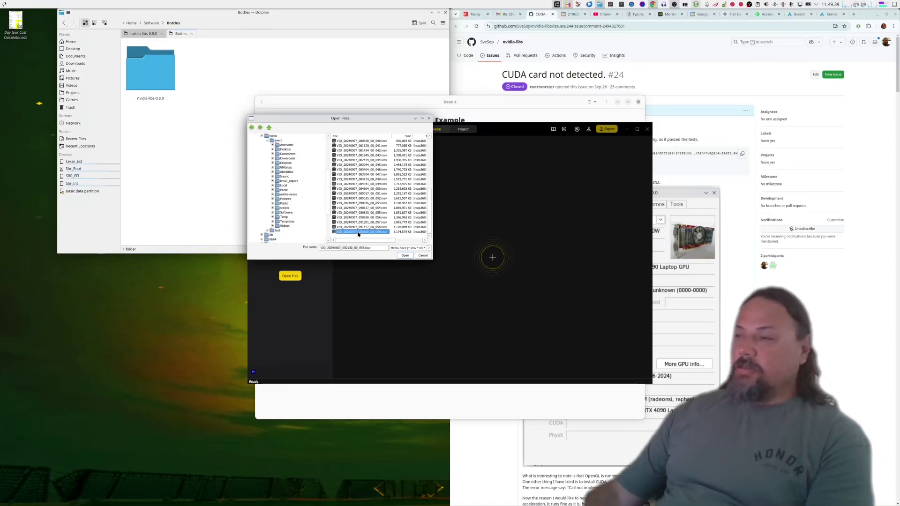
pyautogui.click(405, 256)
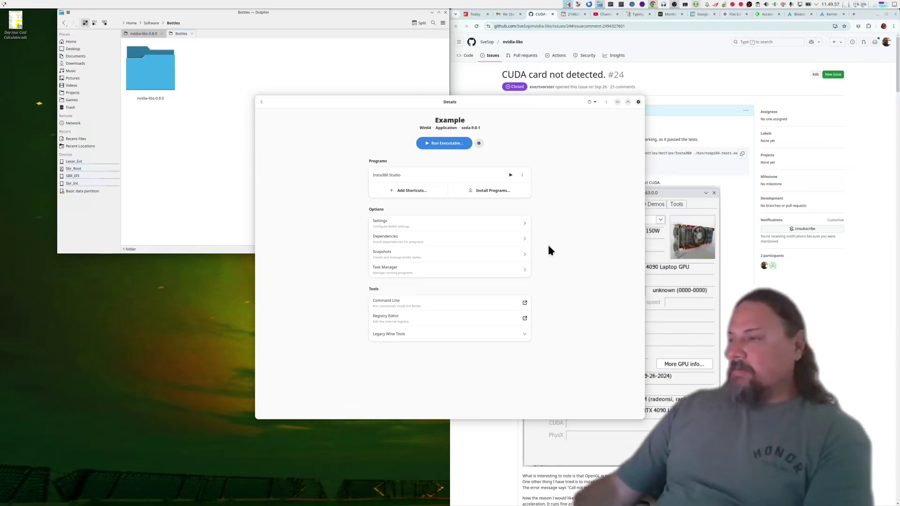
# - Change the Example bottle's Screen Scaling in Advanced Display Settings, save, and relaunch Insta360 Studio
pyautogui.click(527, 223)
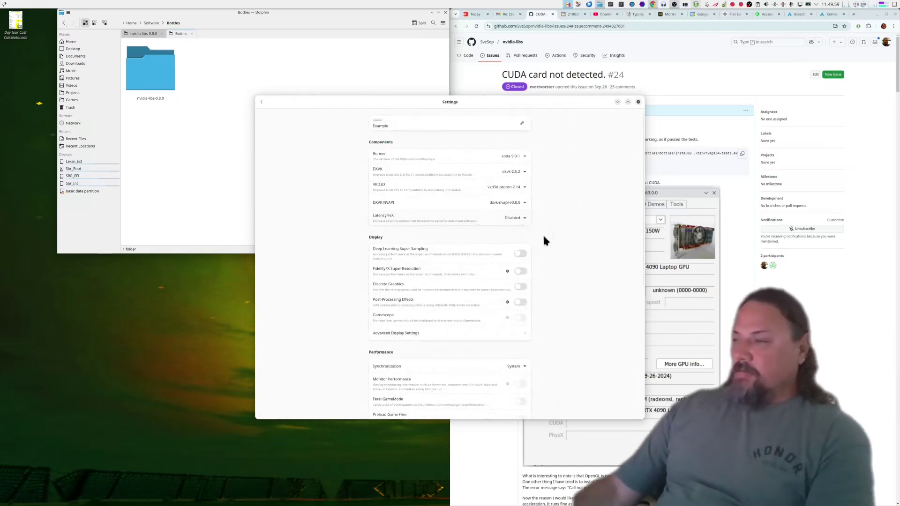
pyautogui.click(467, 338)
pyautogui.doubleClick(488, 303)
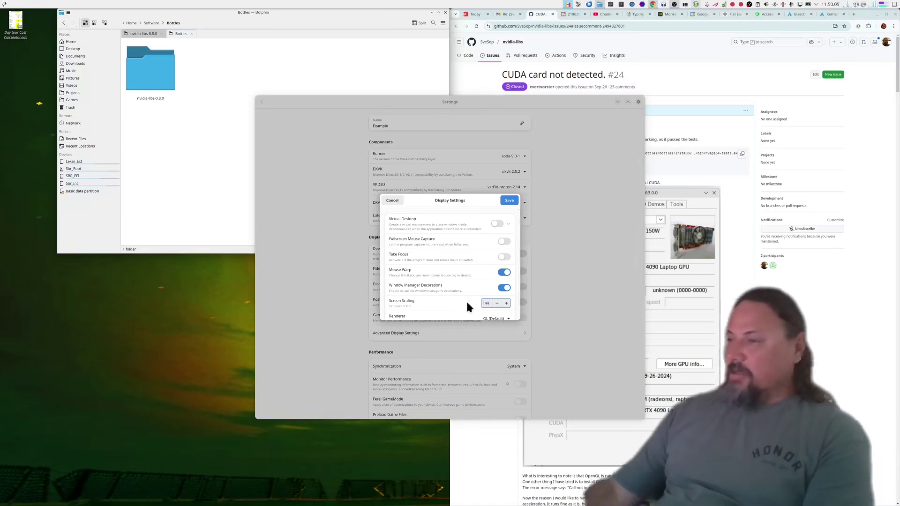
pyautogui.click(508, 201)
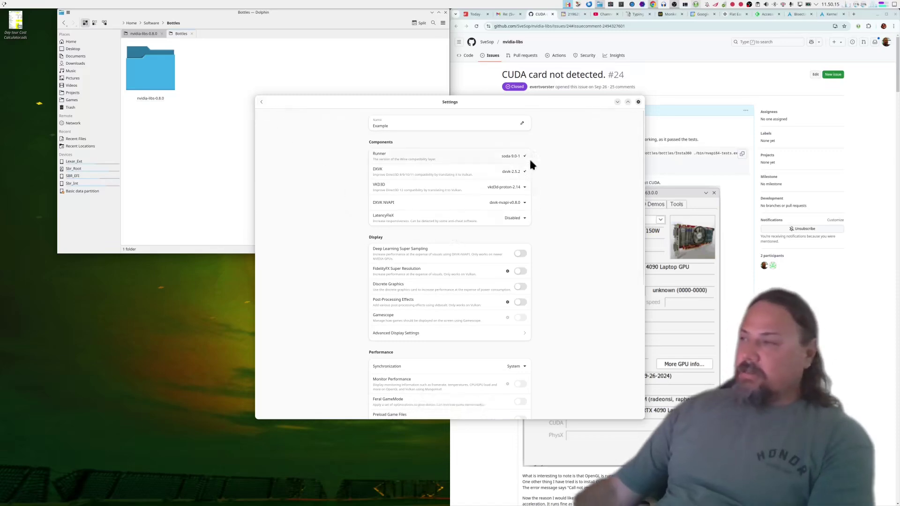
pyautogui.click(262, 103)
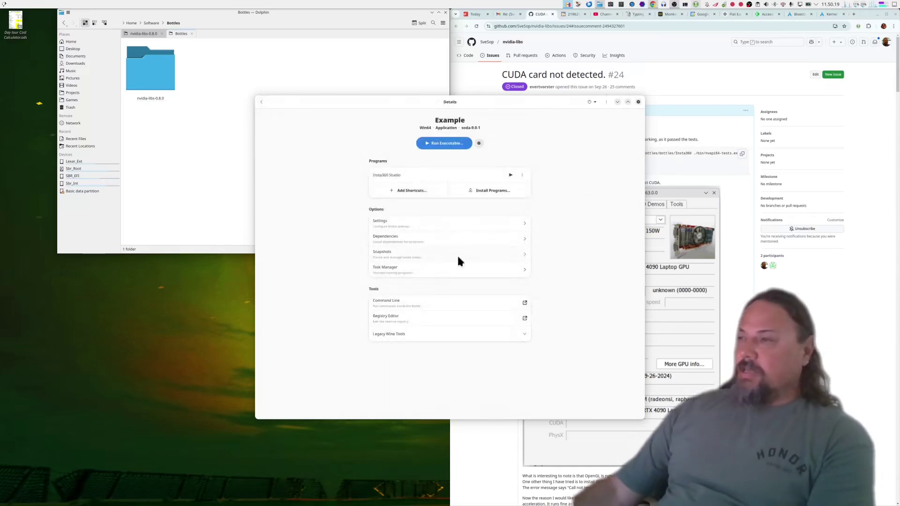
pyautogui.click(512, 175)
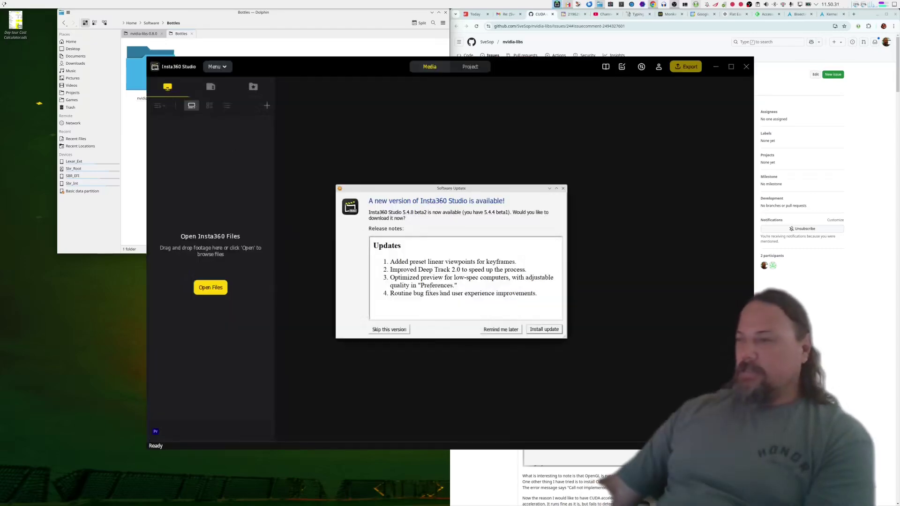
# - Postpone the update and try opening VID_20240907_092130_00_059.insv from Open Files
pyautogui.click(501, 330)
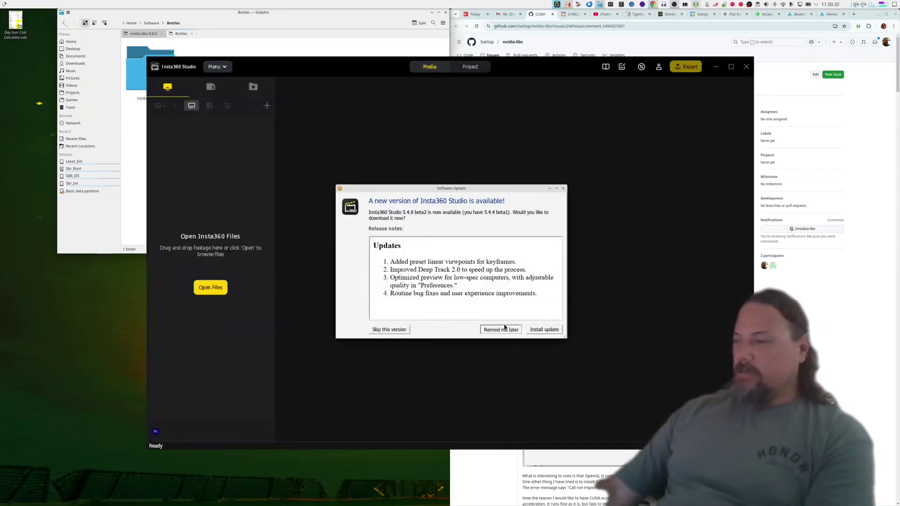
pyautogui.click(210, 288)
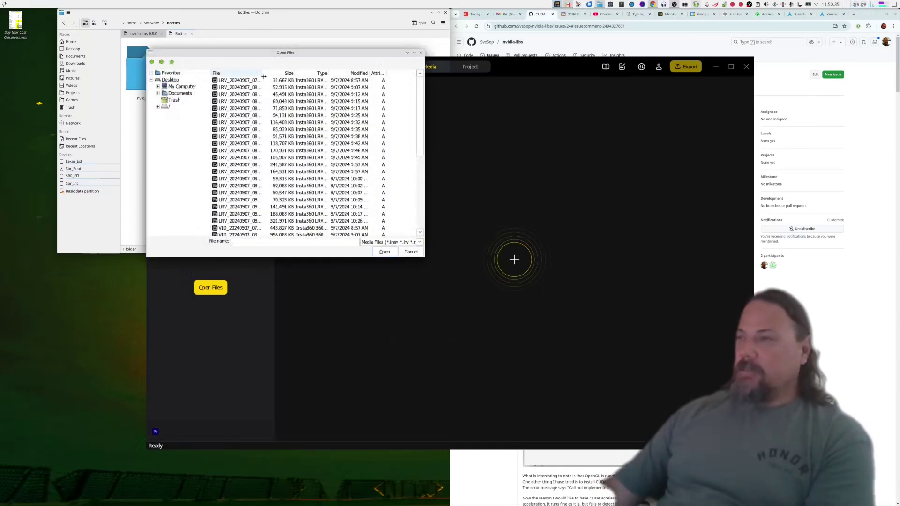
pyautogui.moveTo(261, 73); pyautogui.dragTo(307, 73)
pyautogui.scroll(-3, 288, 184)
pyautogui.scroll(-4, 290, 192)
pyautogui.doubleClick(276, 220)
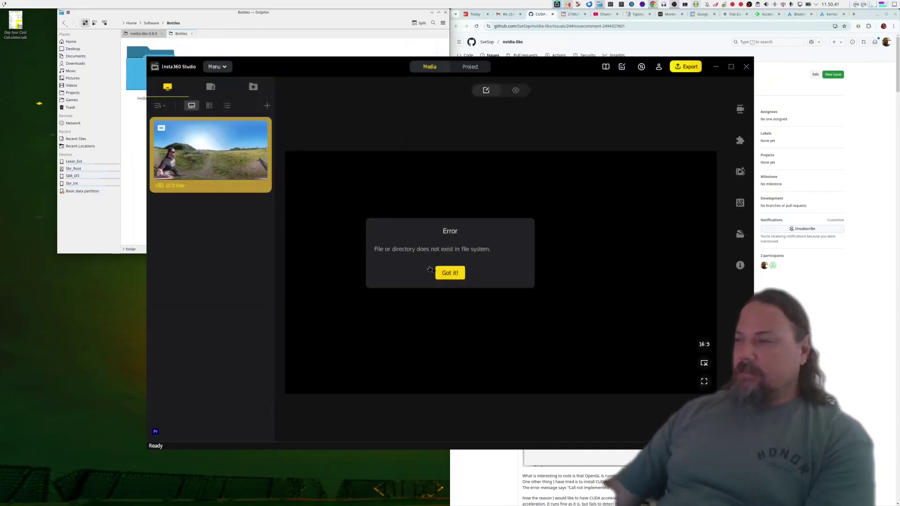
# - Dismiss the missing-file error and import VID_20240907_092130_00_059.insv again
pyautogui.click(448, 276)
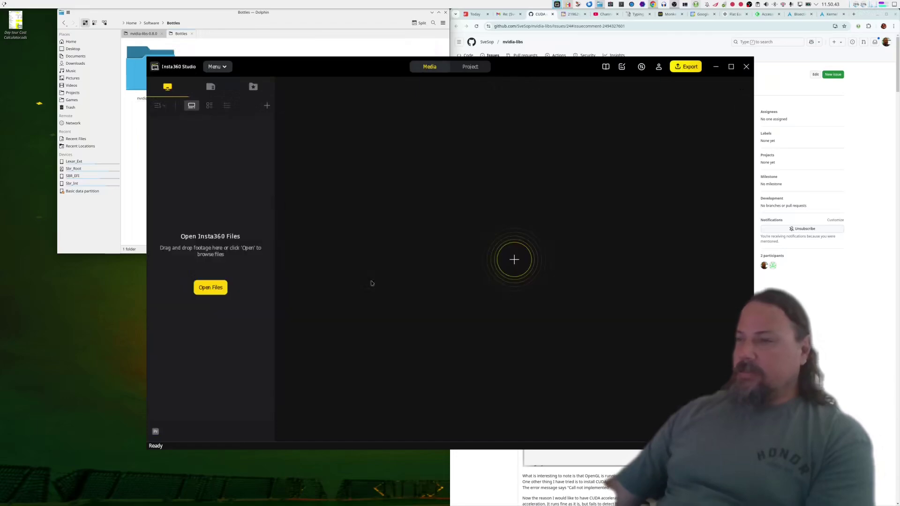
pyautogui.click(209, 289)
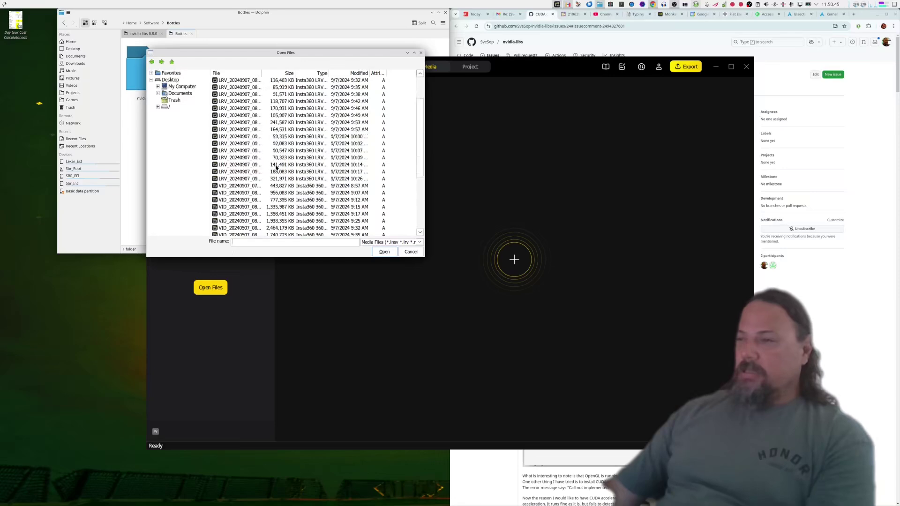
pyautogui.scroll(-5, 276, 167)
pyautogui.click(239, 227)
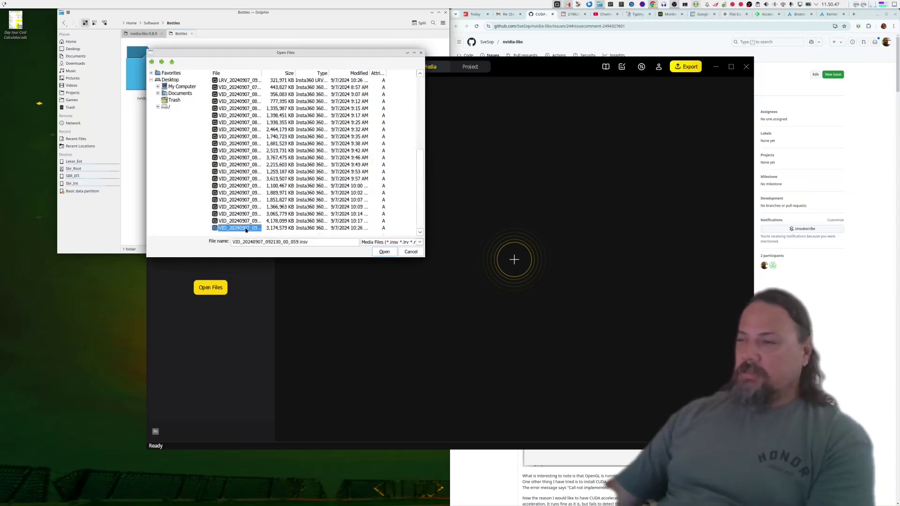
pyautogui.click(384, 252)
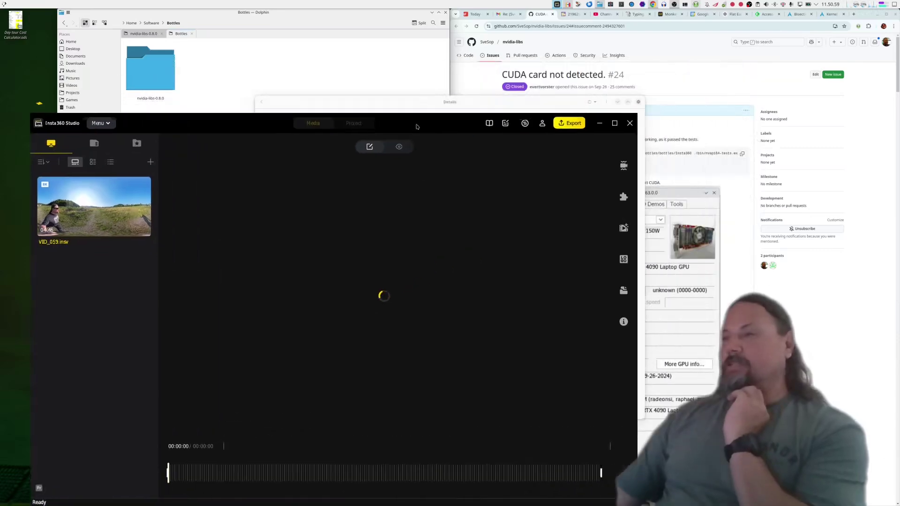
# - Maximize and zoom in on GitHub issue #24 'CUDA card not detected.', scroll through it, and return to the top
pyautogui.click(603, 106)
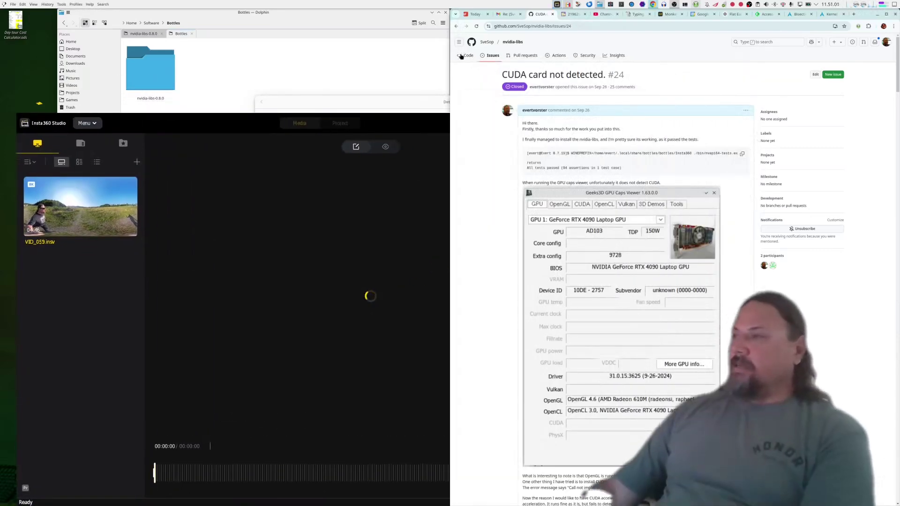
pyautogui.moveTo(486, 42)
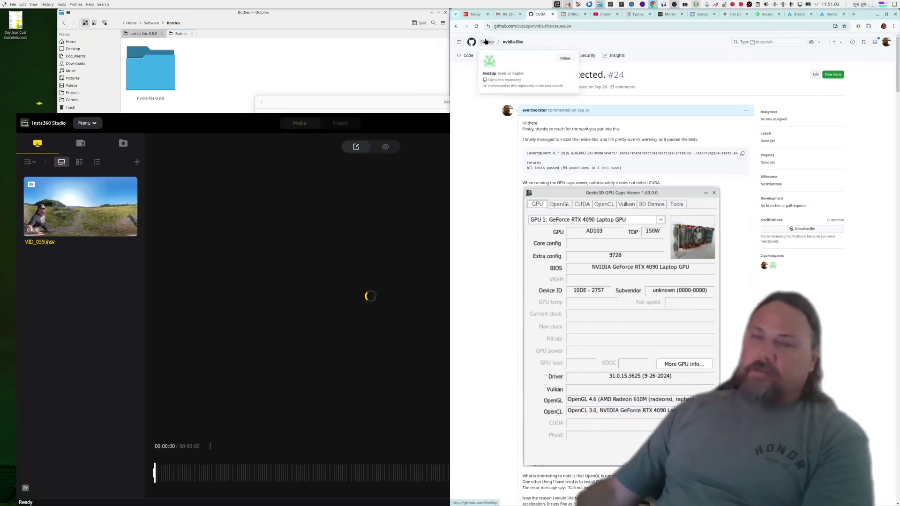
pyautogui.click(887, 14)
pyautogui.hotkey('ctrl', '+')
pyautogui.hotkey('ctrl', '+')
pyautogui.hotkey('ctrl', '+')
pyautogui.hotkey('ctrl', '+')
pyautogui.hotkey('ctrl', '+')
pyautogui.hotkey('ctrl', '+')
pyautogui.hotkey('ctrl', '+')
pyautogui.hotkey('ctrl', '+')
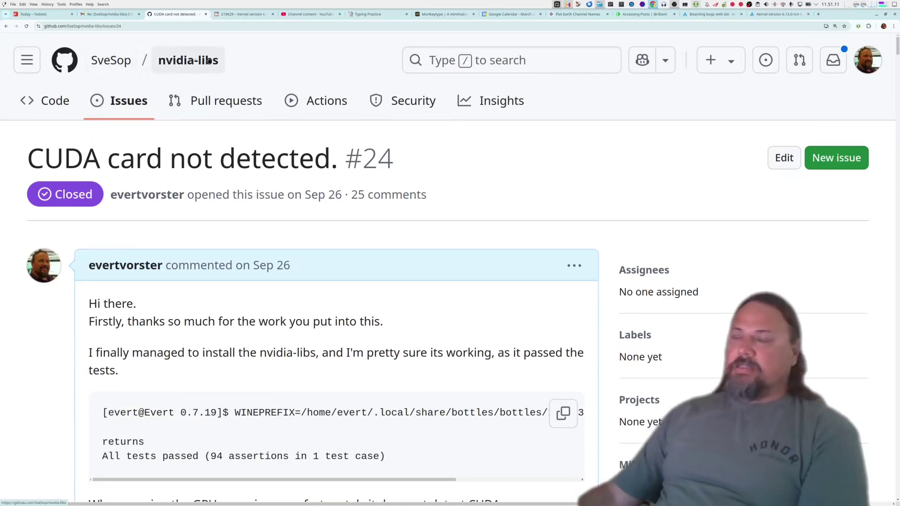
pyautogui.scroll(-2, 235, 280)
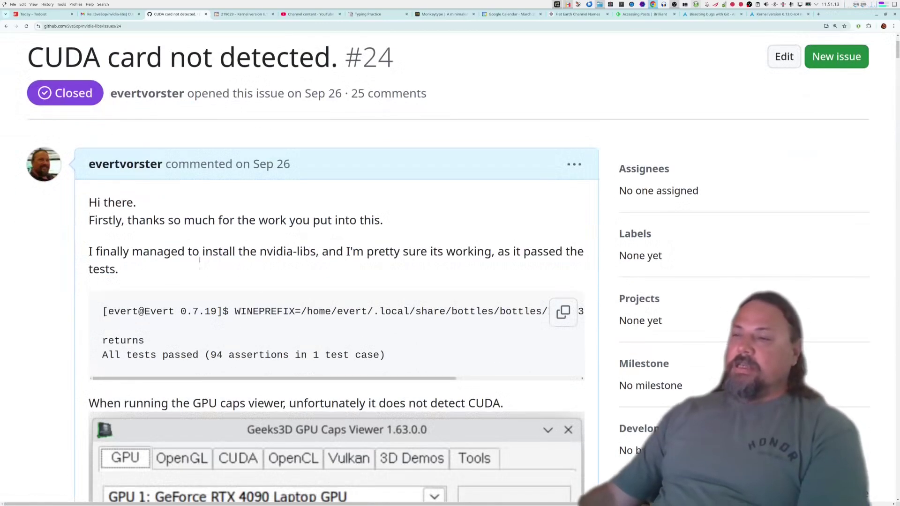
pyautogui.scroll(-20, 235, 279)
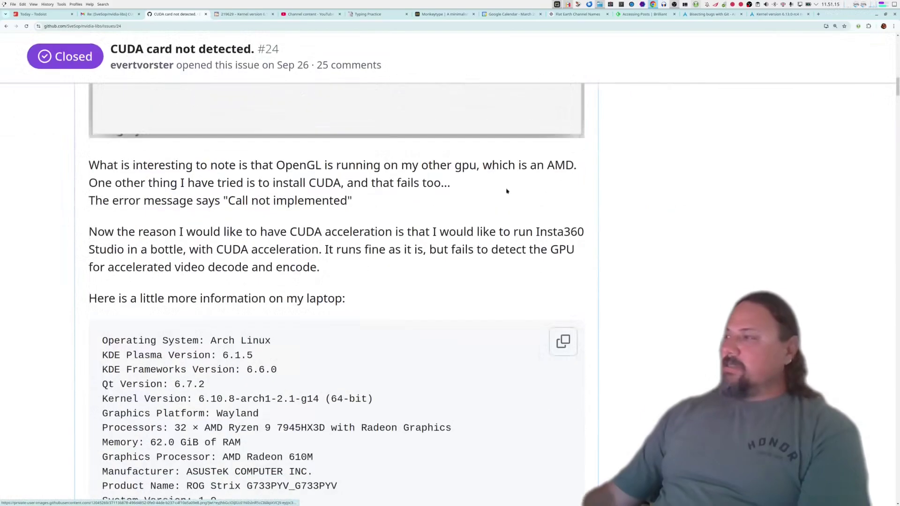
pyautogui.moveTo(897, 89); pyautogui.dragTo(896, 122)
pyautogui.press('Home')
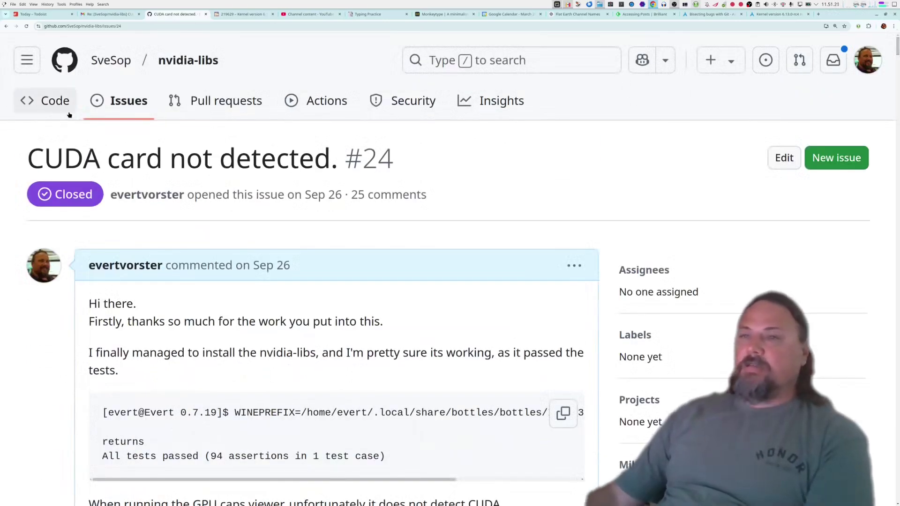
# - Open the nvidia-libs repository's Code page and scroll through its README
pyautogui.click(53, 103)
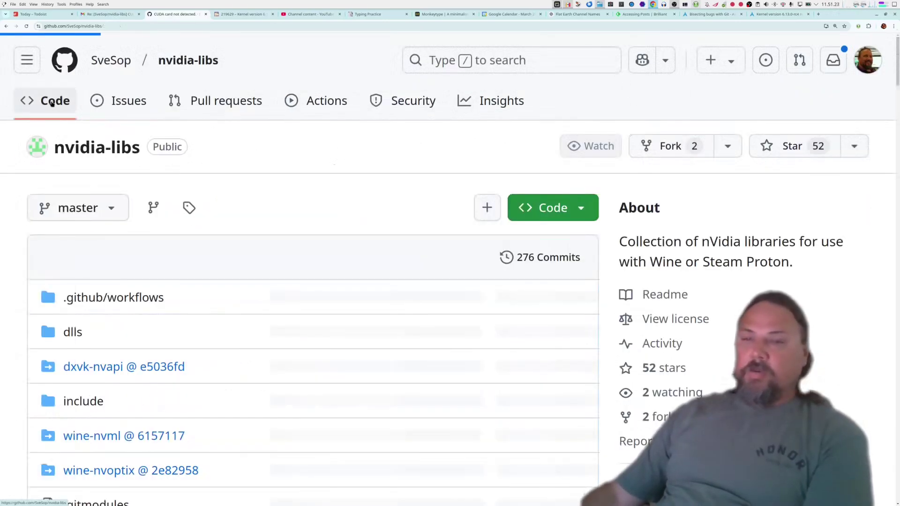
pyautogui.scroll(-4, 221, 240)
pyautogui.scroll(-10, 220, 240)
pyautogui.scroll(-3, 220, 240)
pyautogui.scroll(3, 233, 235)
pyautogui.scroll(-5, 235, 175)
pyautogui.scroll(-9, 266, 246)
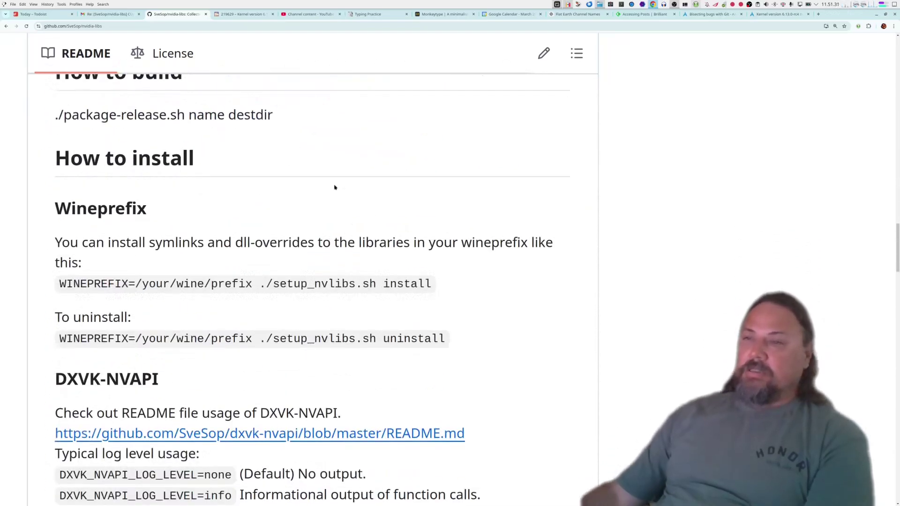
pyautogui.scroll(-12, 312, 193)
pyautogui.scroll(-10, 299, 203)
pyautogui.scroll(-5, 298, 206)
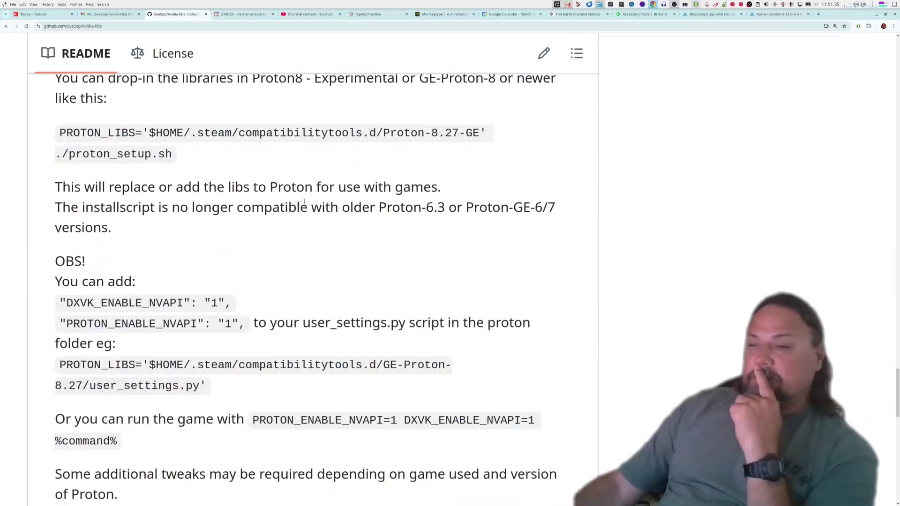
pyautogui.scroll(5, 299, 206)
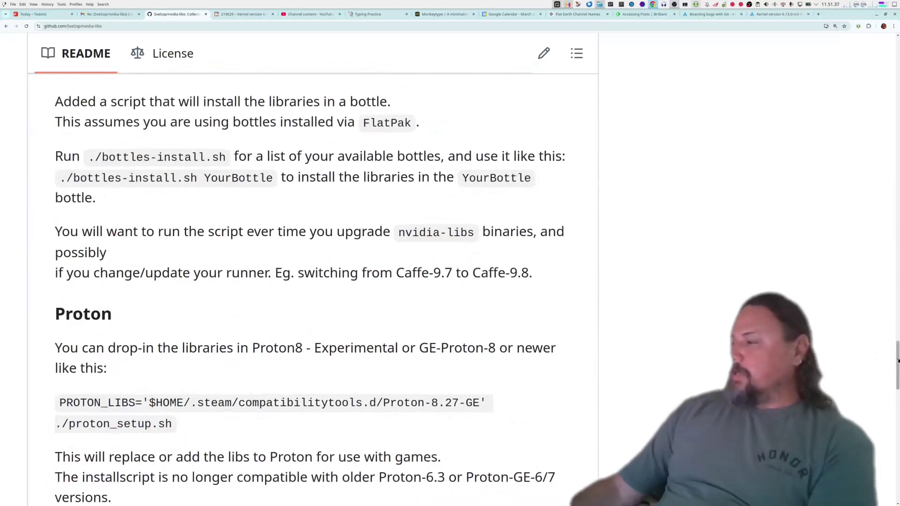
pyautogui.moveTo(898, 360); pyautogui.dragTo(898, 82)
pyautogui.scroll(3, 460, 265)
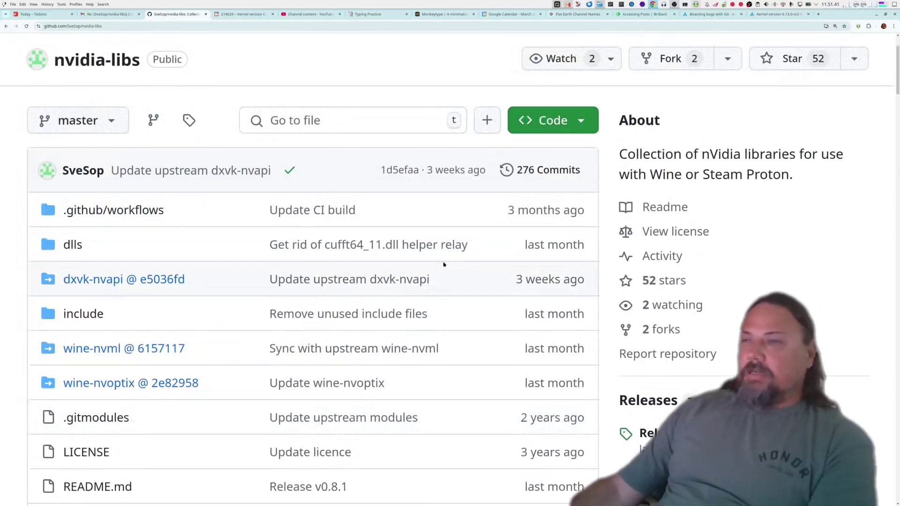
# - Open the Release v0.8.1 page and scroll down to its downloadable assets
pyautogui.click(583, 122)
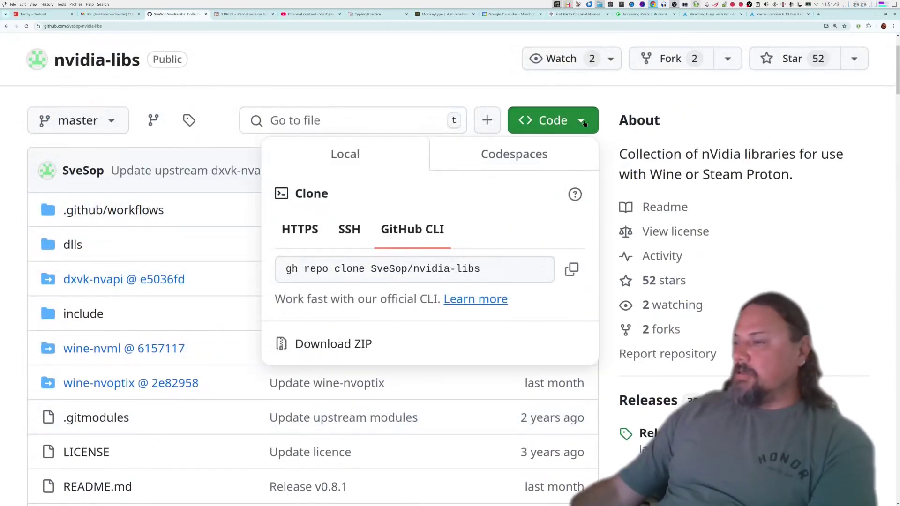
pyautogui.click(584, 122)
pyautogui.scroll(-3, 752, 251)
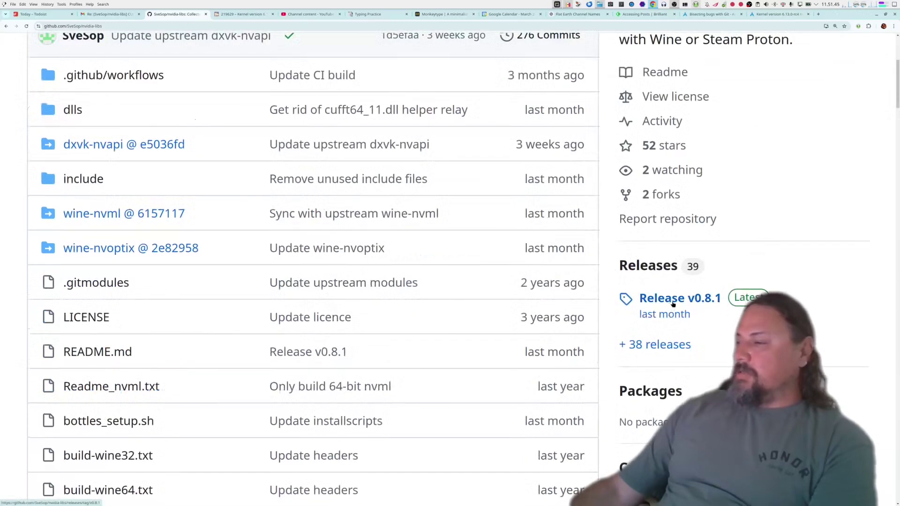
pyautogui.click(690, 298)
pyautogui.scroll(-5, 375, 295)
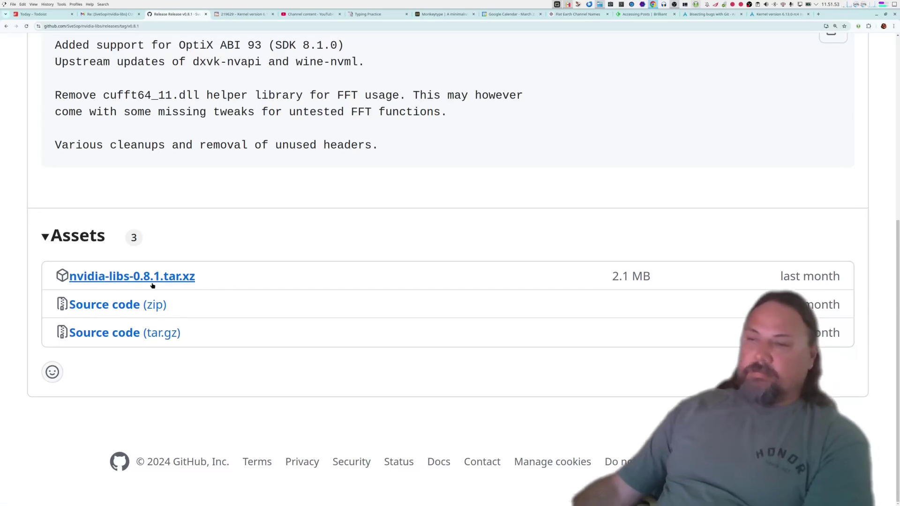
# - Minimize the browser, move Dolphin to the top-right, and open the nvidia-libs-0.8.0 folder
pyautogui.click(877, 15)
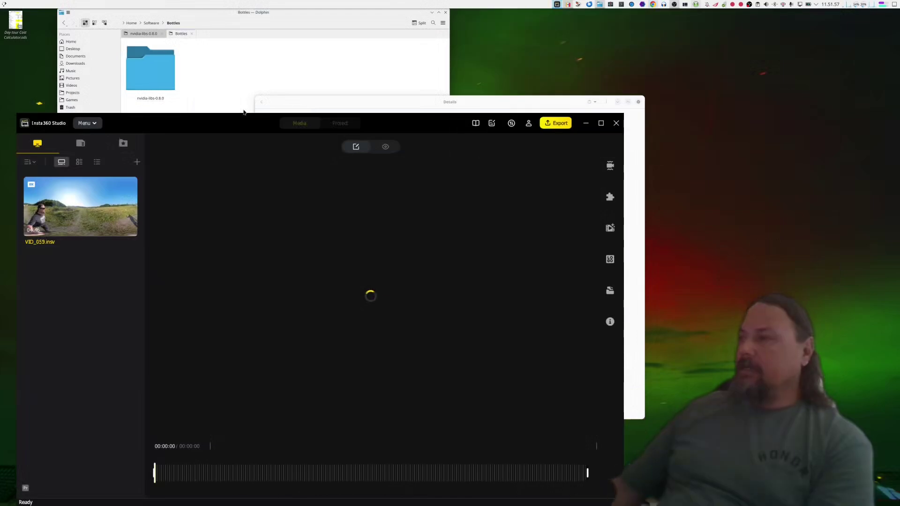
pyautogui.click(267, 56)
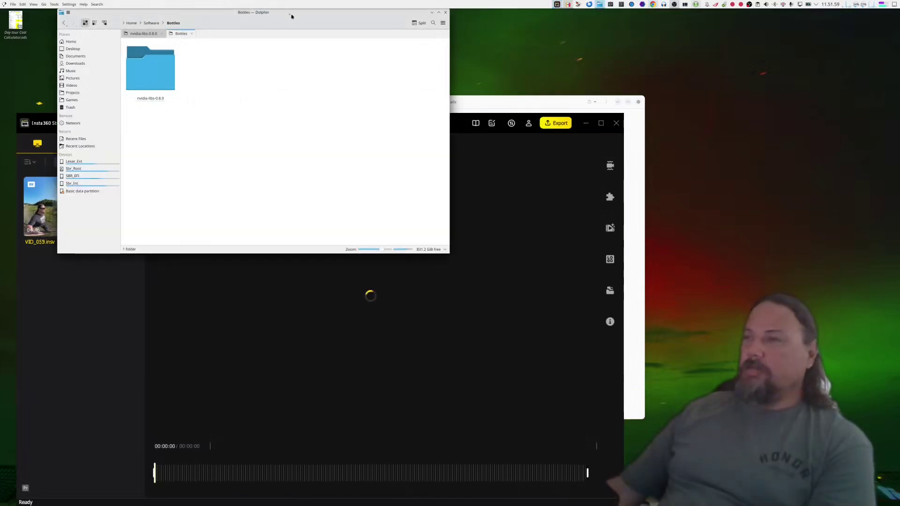
pyautogui.moveTo(292, 16); pyautogui.dragTo(740, 17)
pyautogui.doubleClick(601, 68)
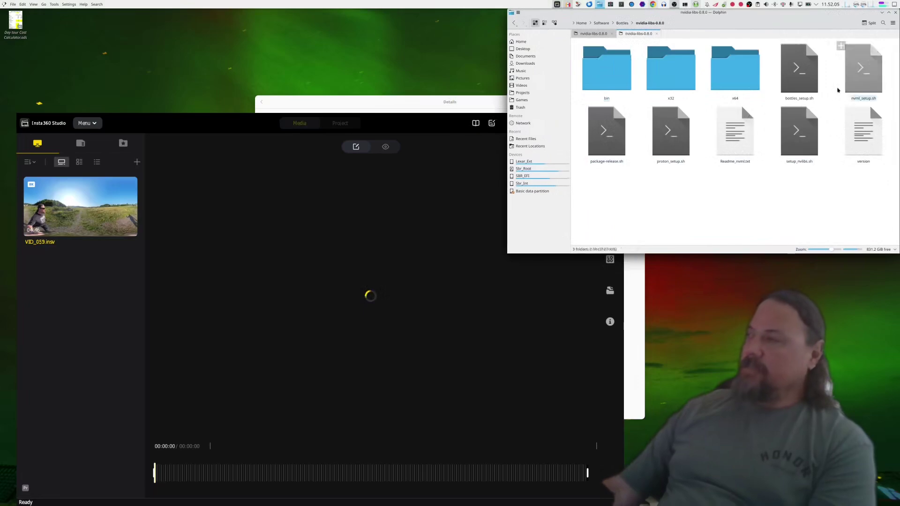
pyautogui.click(889, 13)
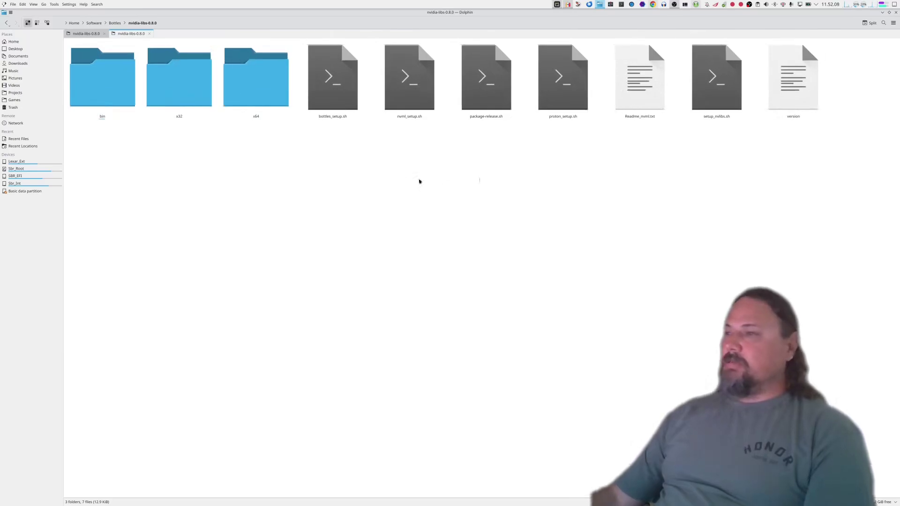
pyautogui.doubleClick(800, 14)
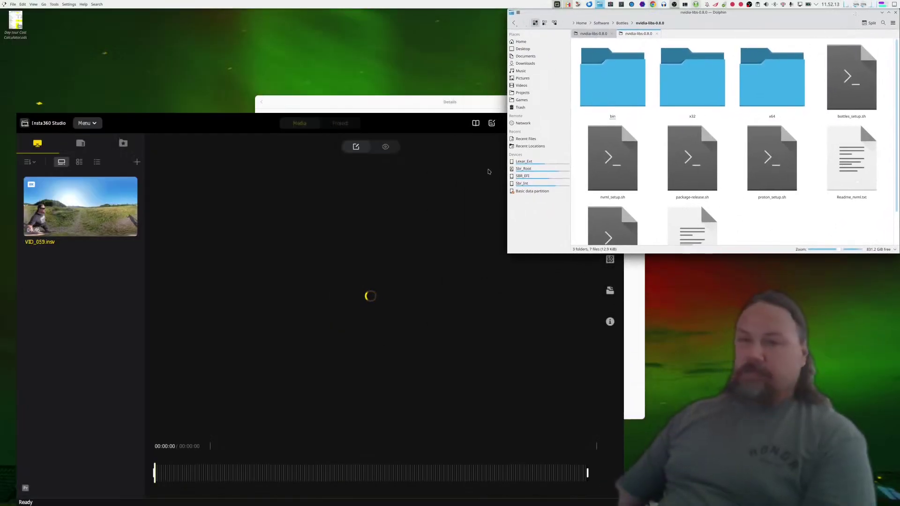
# - Open bottles_setup.sh in Kate enlarged and maximized, and select the $HOME/.local/share/bottles/bottles path on line 4
pyautogui.scroll(-1, 810, 173)
pyautogui.scroll(1, 810, 173)
pyautogui.click(852, 77)
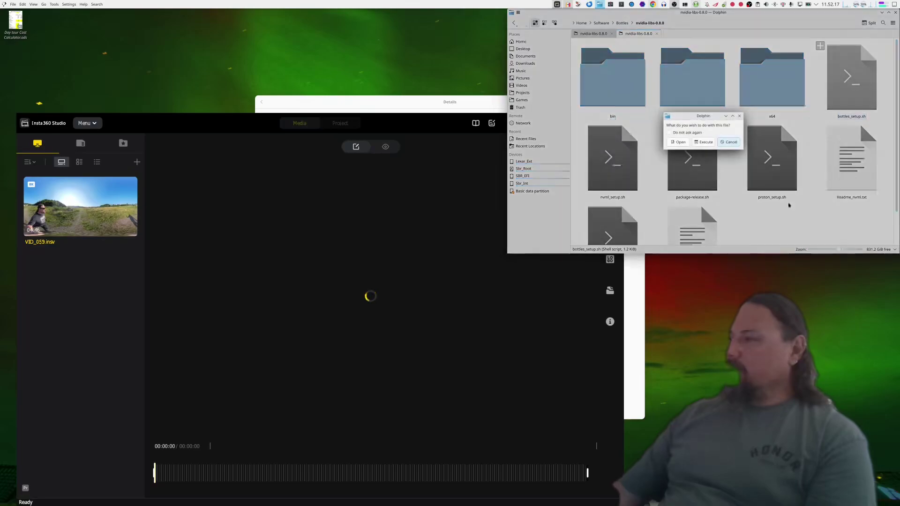
pyautogui.click(679, 142)
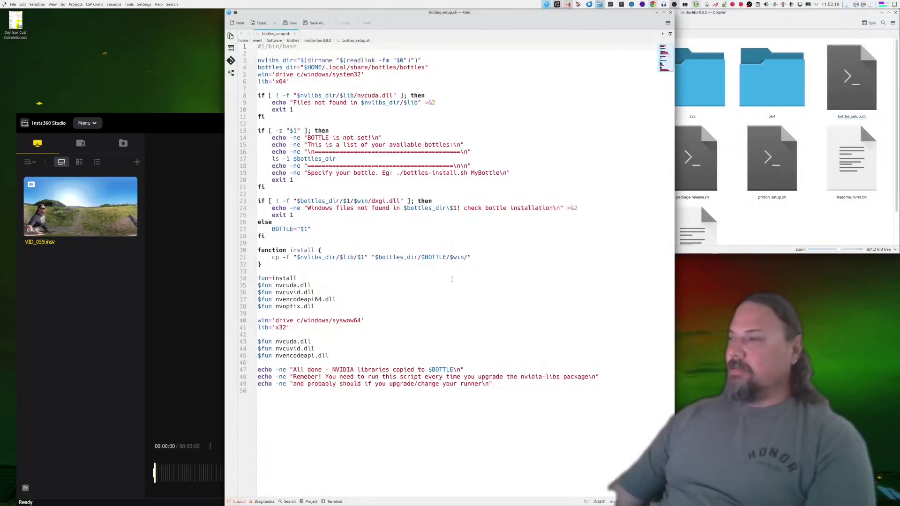
pyautogui.hotkey('ctrl', '+')
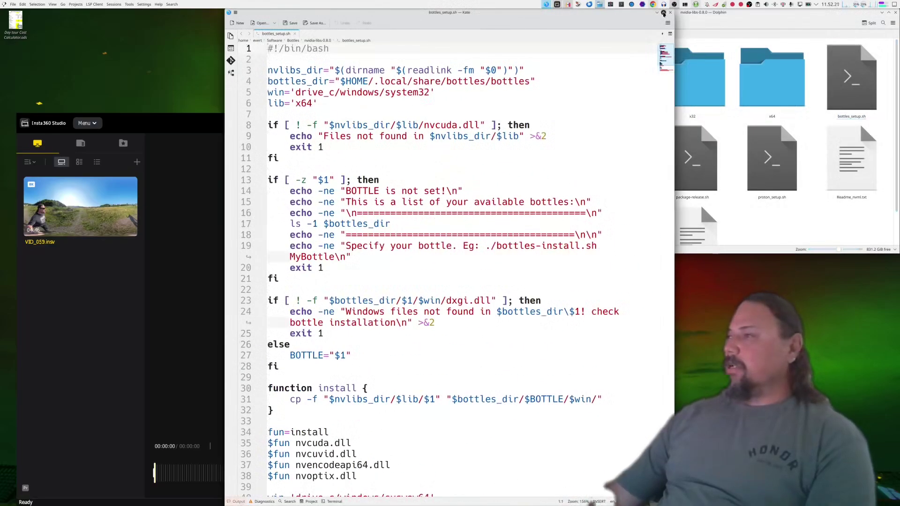
pyautogui.click(664, 12)
pyautogui.hotkey('ctrl', '+')
pyautogui.hotkey('ctrl', '+')
pyautogui.hotkey('ctrl', '+')
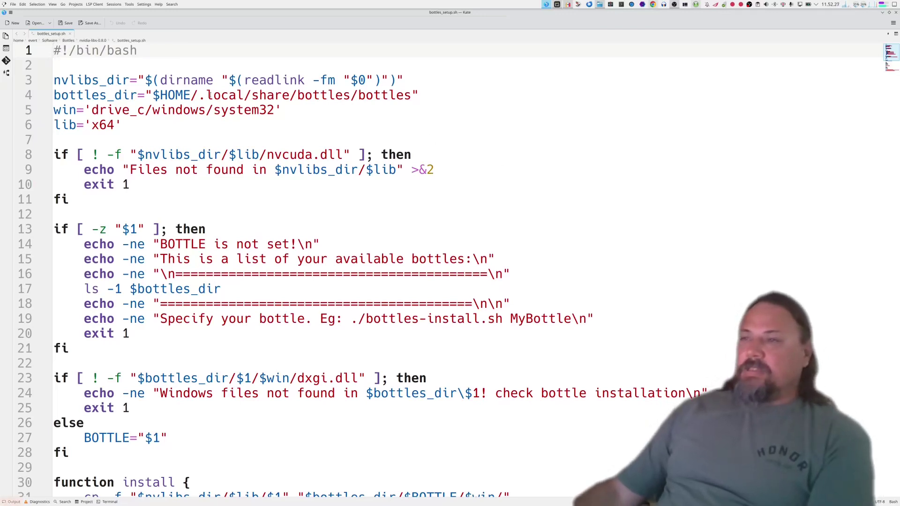
pyautogui.moveTo(206, 96); pyautogui.dragTo(412, 95)
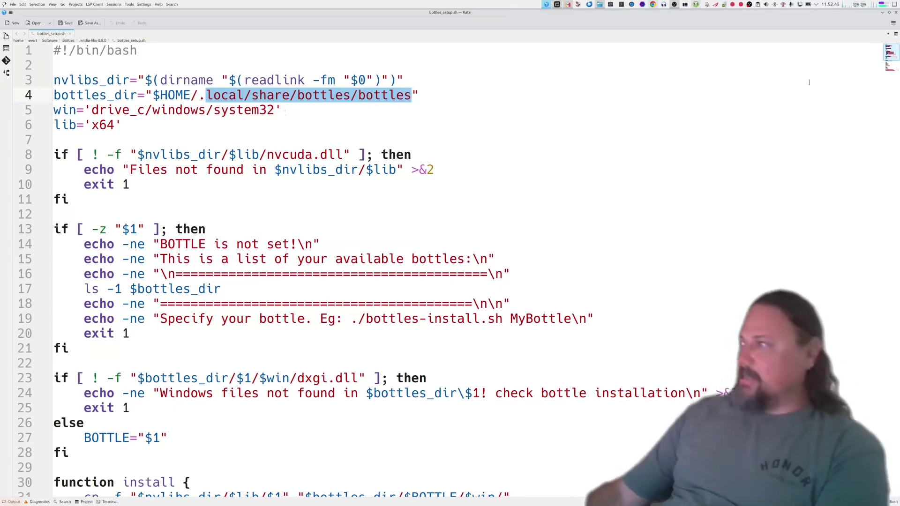
# - Close Kate and open a maximized, enlarged terminal in the nvidia-libs-0.8.0 folder
pyautogui.click(897, 13)
pyautogui.rightClick(774, 220)
pyautogui.moveTo(809, 230)
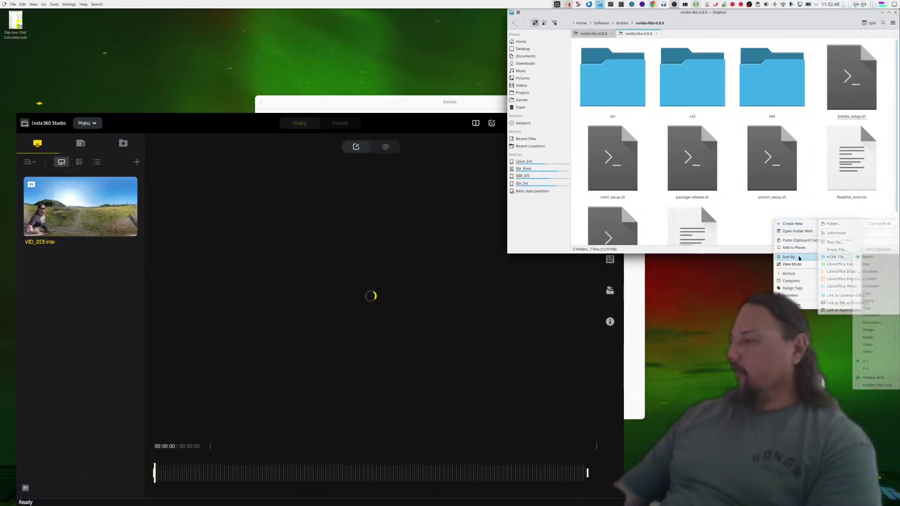
pyautogui.moveTo(800, 275)
pyautogui.click(833, 273)
pyautogui.doubleClick(548, 143)
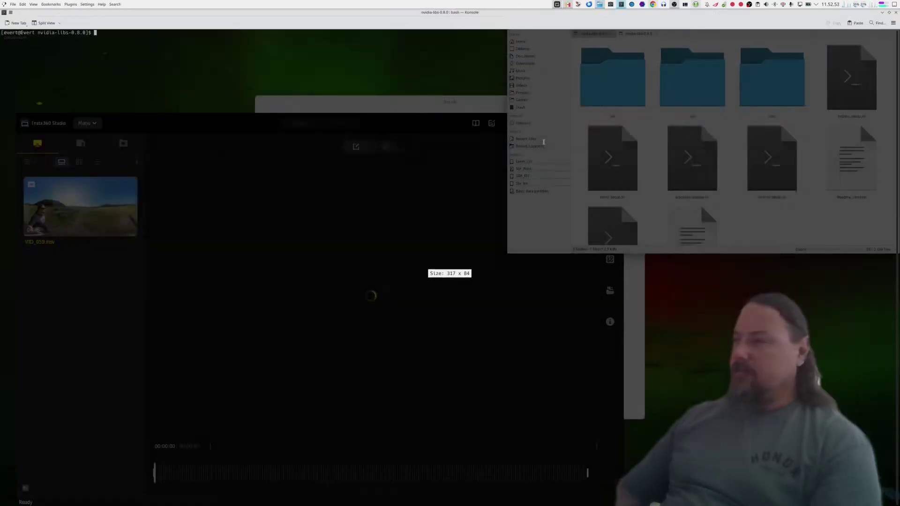
pyautogui.hotkey('ctrl', '+')
pyautogui.hotkey('ctrl', '+')
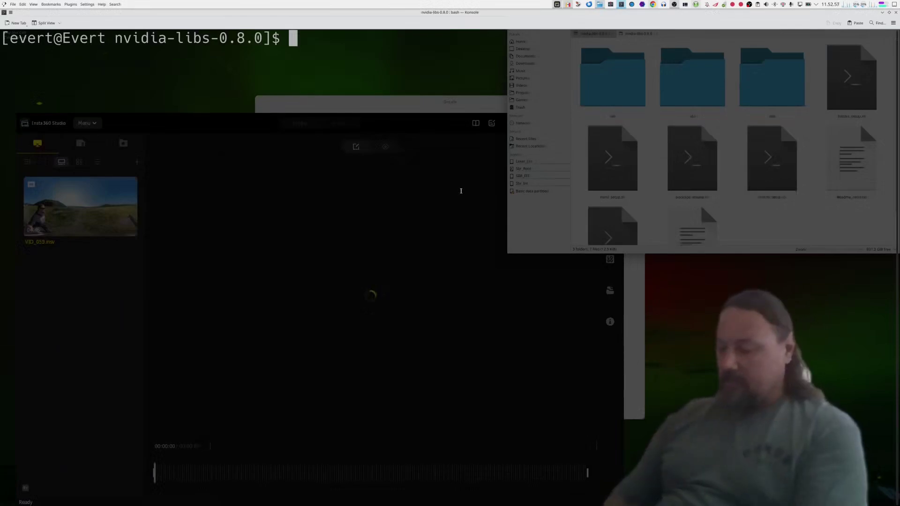
# - Run bottles_setup.sh to list bottles, then rerun it with Example to copy the NVIDIA libraries
pyautogui.write('/bottles_setup.sh')
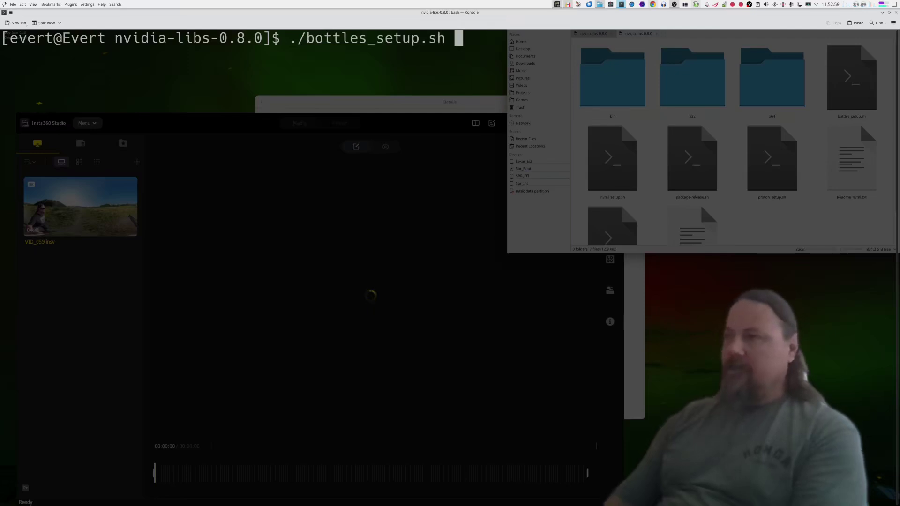
pyautogui.press('Return')
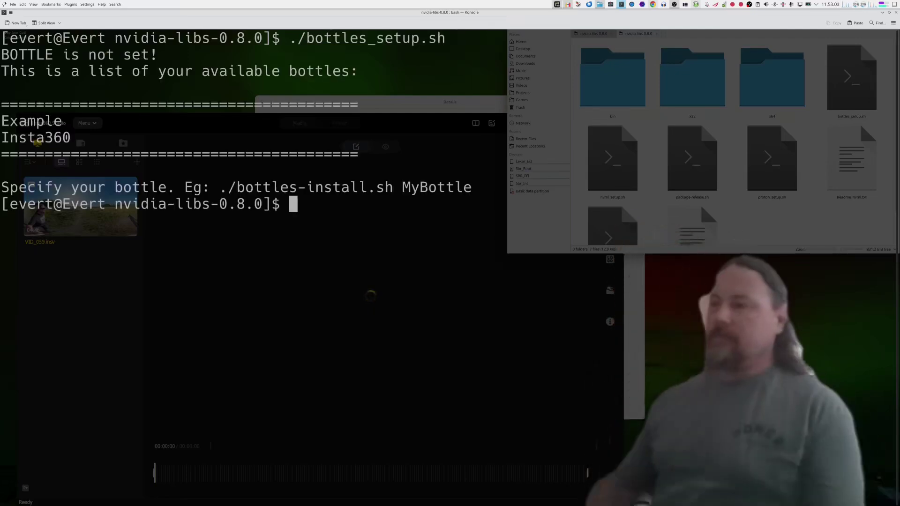
pyautogui.press('Up')
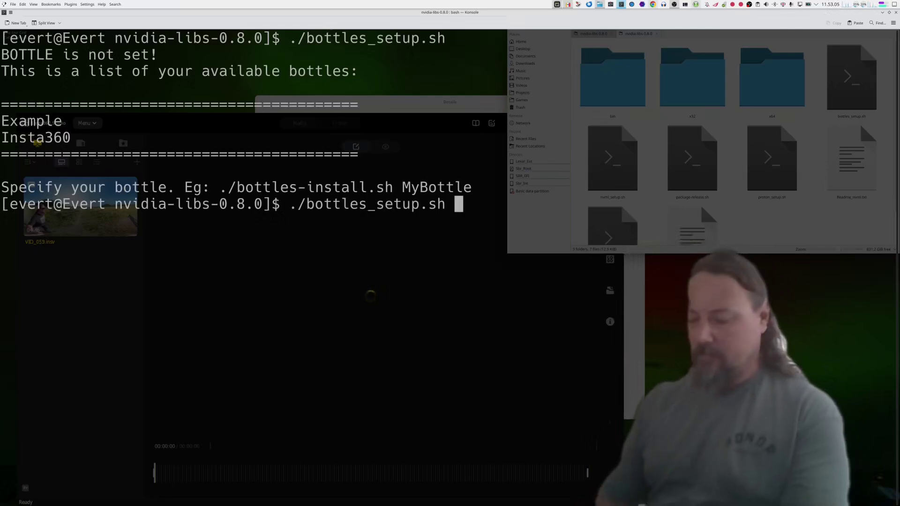
pyautogui.write('Example')
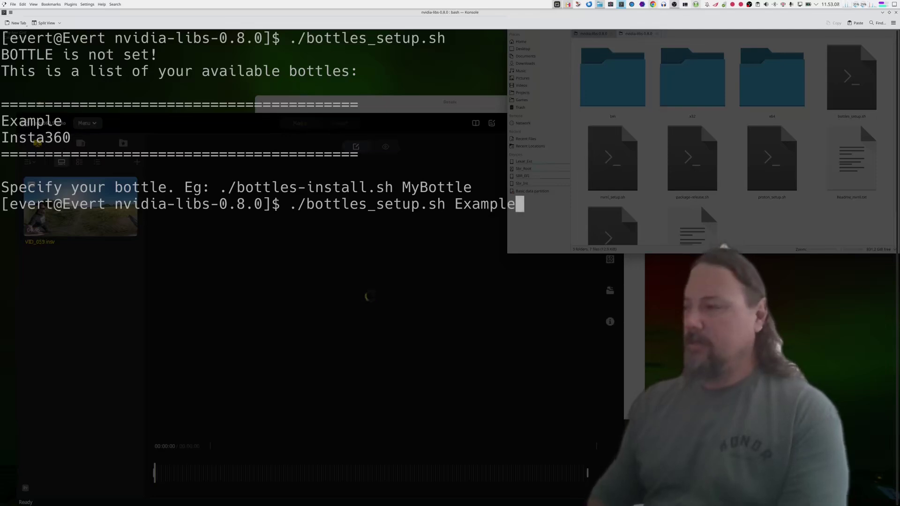
pyautogui.press('Return')
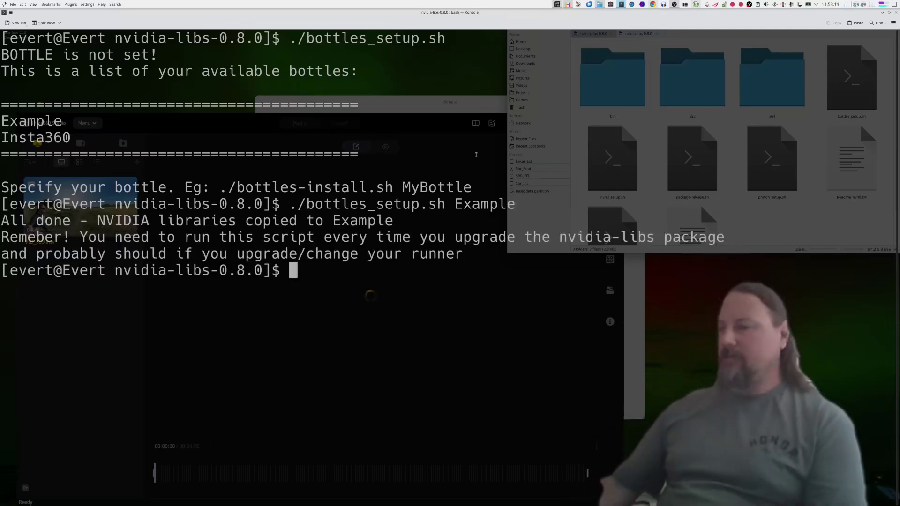
# - Exit the terminal, bring Insta360 Studio and the Example bottle details forward, and drop down Konsole with F12
pyautogui.write('exit')
pyautogui.press('Return')
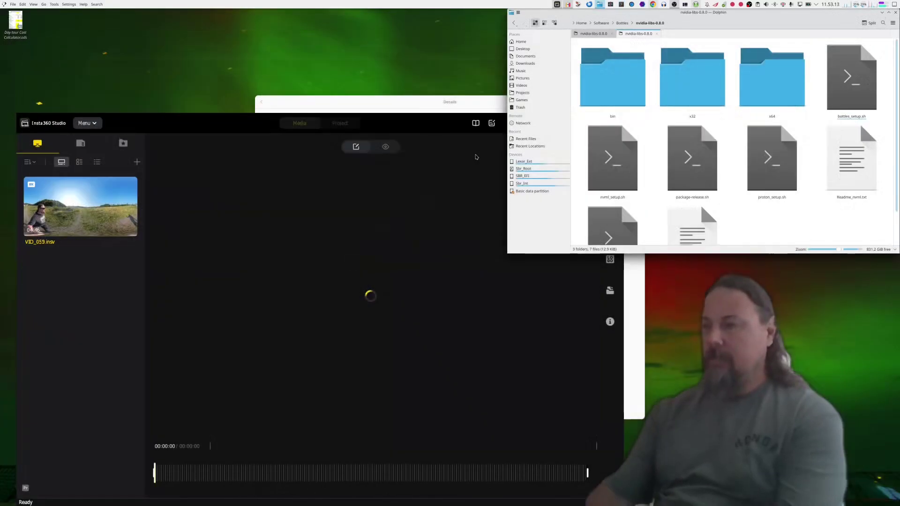
pyautogui.click(469, 141)
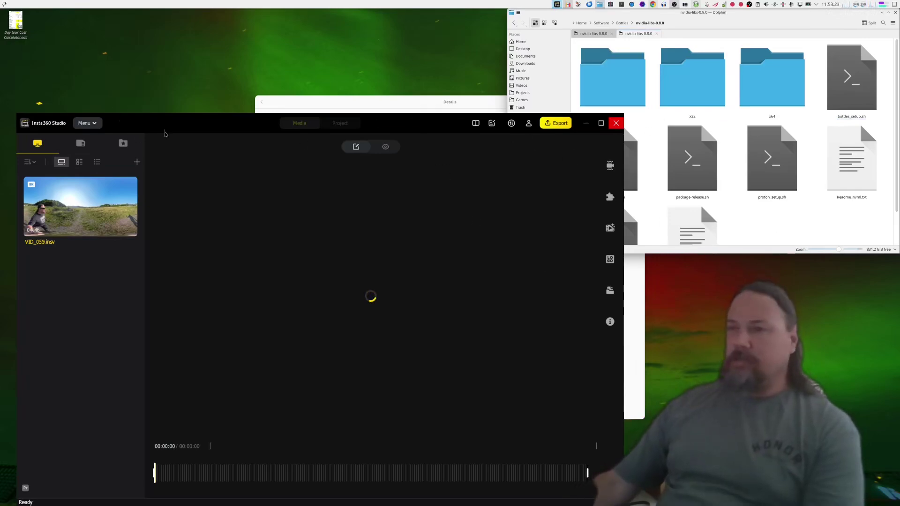
pyautogui.click(440, 109)
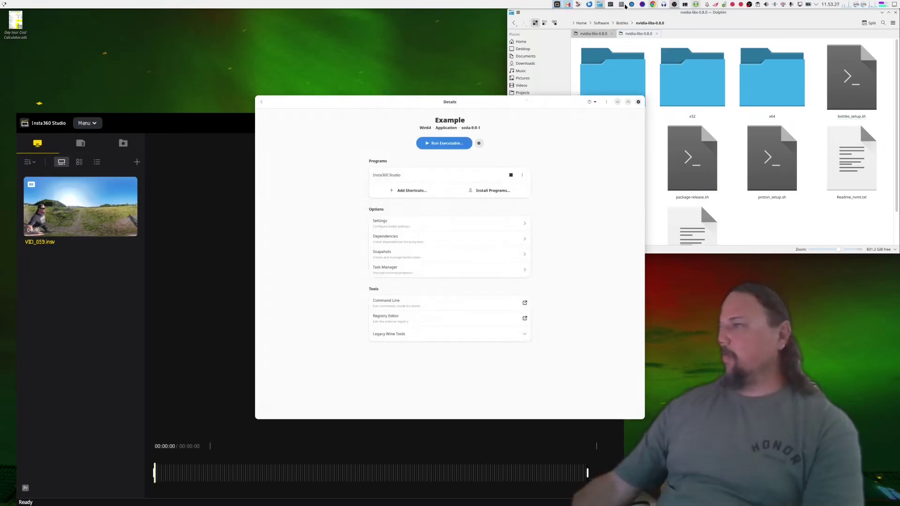
pyautogui.press('F12')
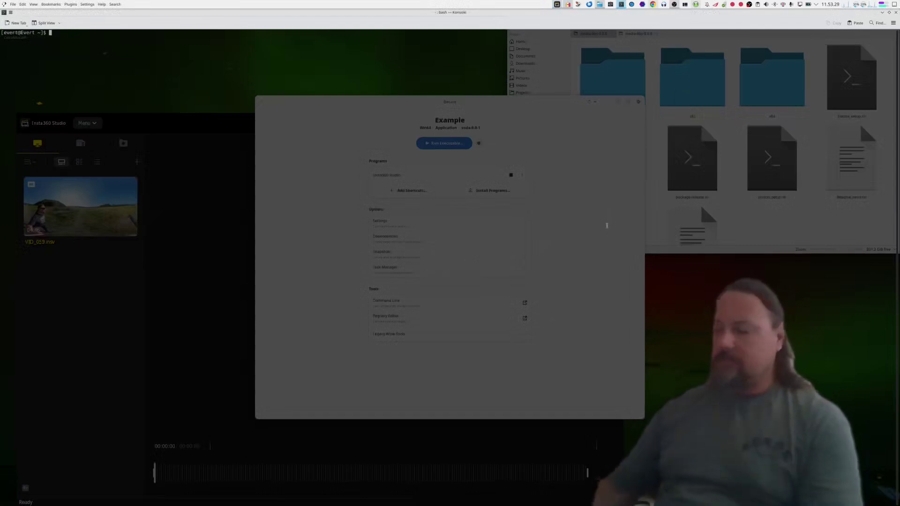
# - Run ps -ef to list processes, abandon a half-typed pkill, and shrink Konsole to the top right
pyautogui.scroll(15, 420, 152)
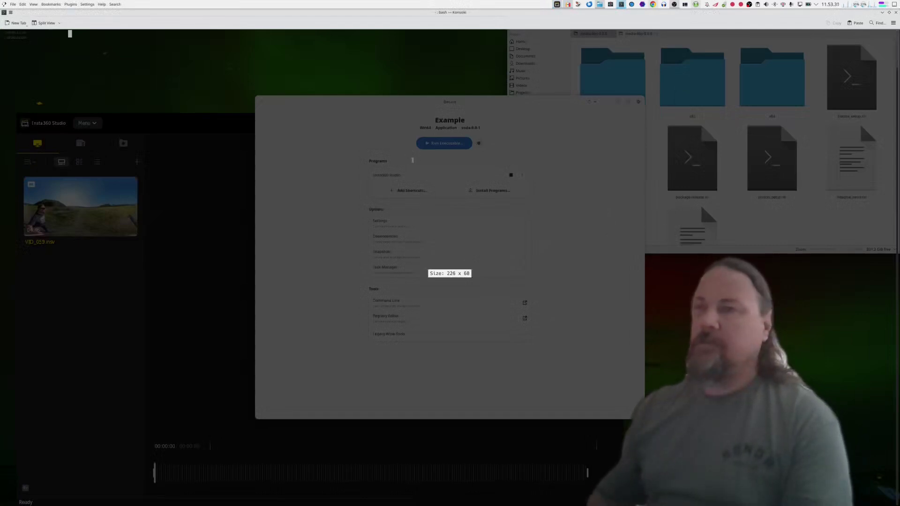
pyautogui.write('ps -ef')
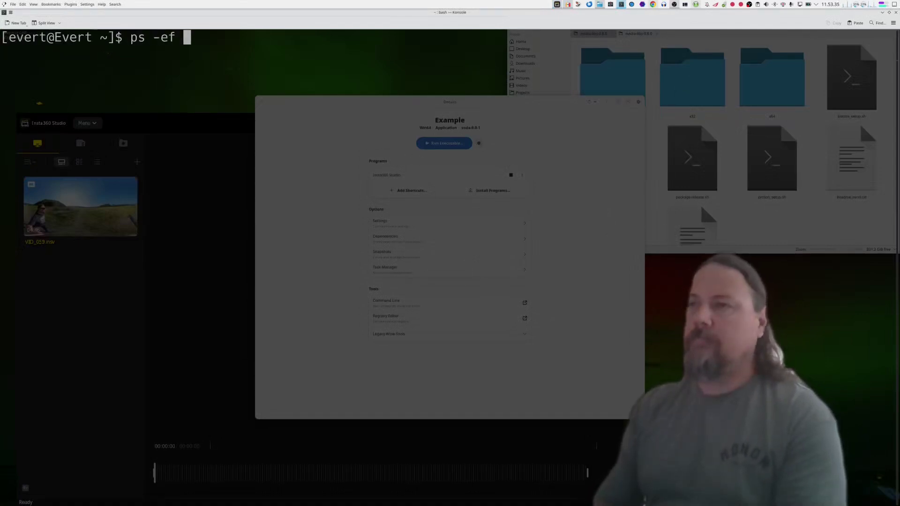
pyautogui.press('Return')
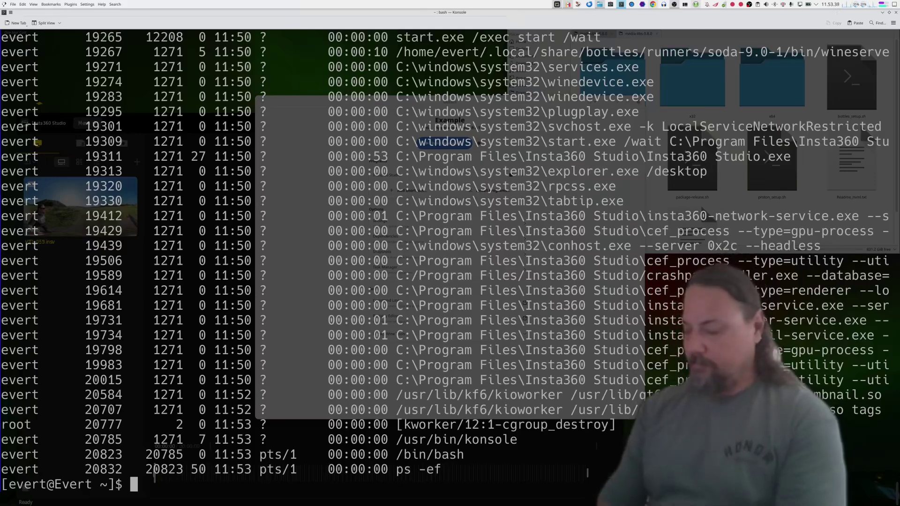
pyautogui.write('pkill')
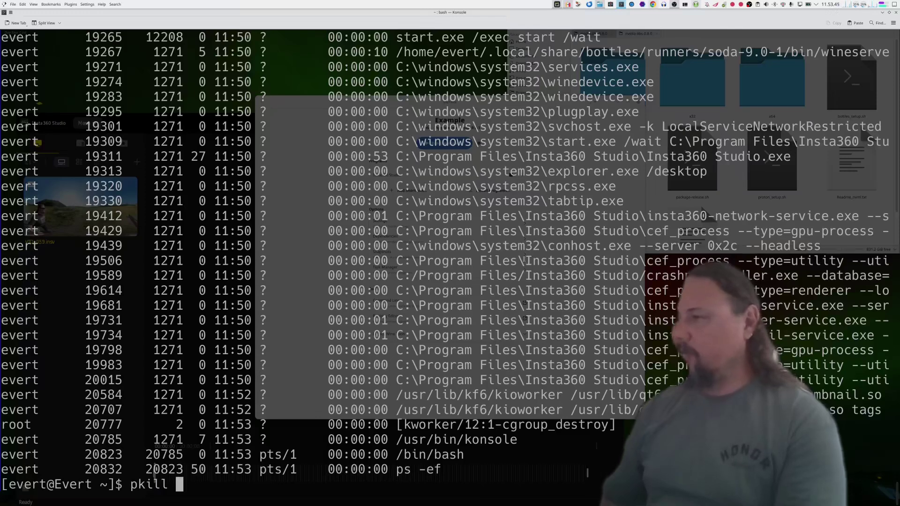
pyautogui.press('BackSpace')
pyautogui.press('BackSpace')
pyautogui.press('BackSpace')
pyautogui.press('BackSpace')
pyautogui.press('BackSpace')
pyautogui.press('BackSpace')
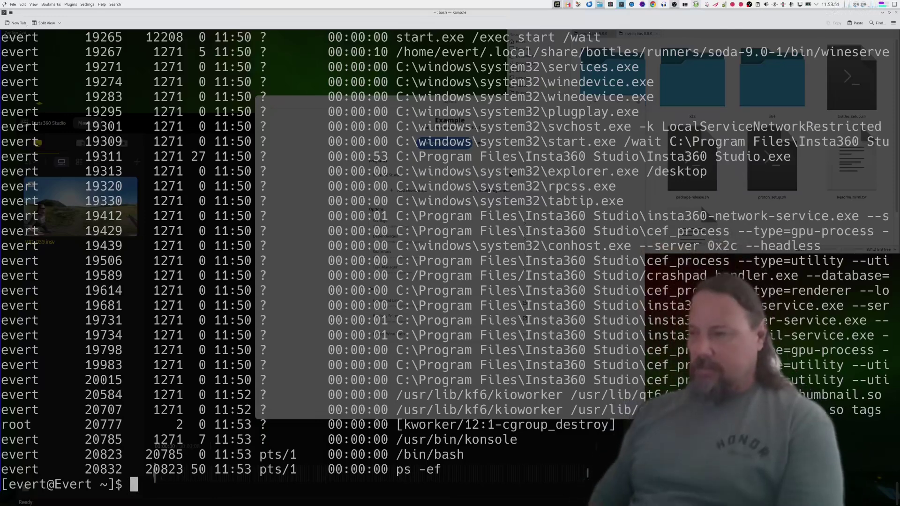
pyautogui.click(884, 13)
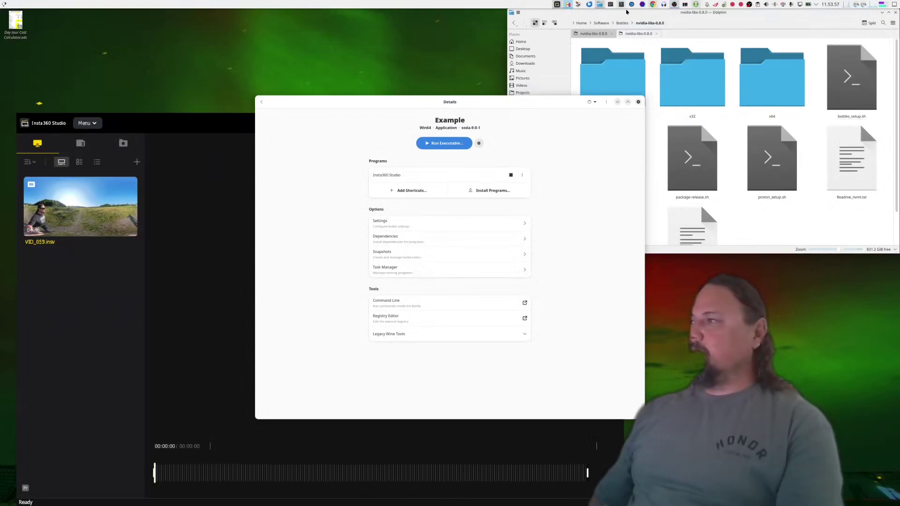
pyautogui.click(622, 4)
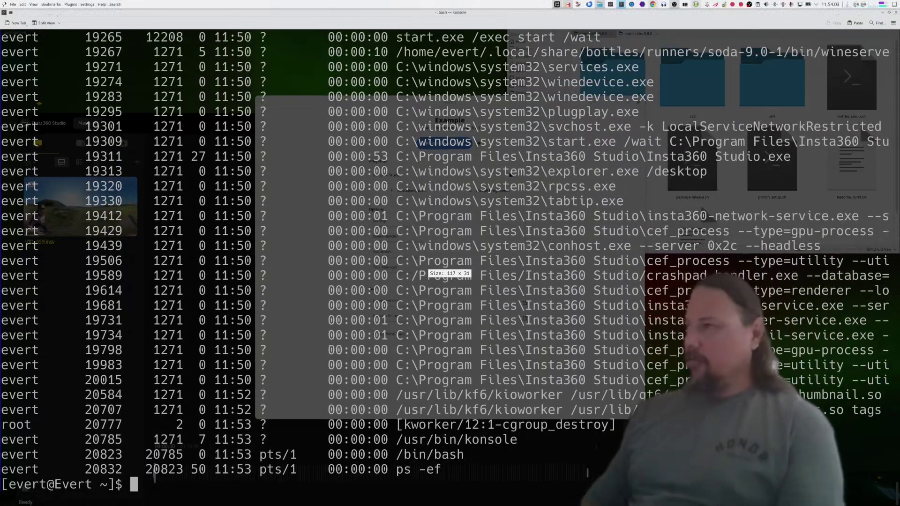
pyautogui.moveTo(125, 12); pyautogui.dragTo(704, 203)
# - Use xkill on the frozen Insta360 Studio window and move the bottle details to the lower left
pyautogui.write('xkill')
pyautogui.press('Return')
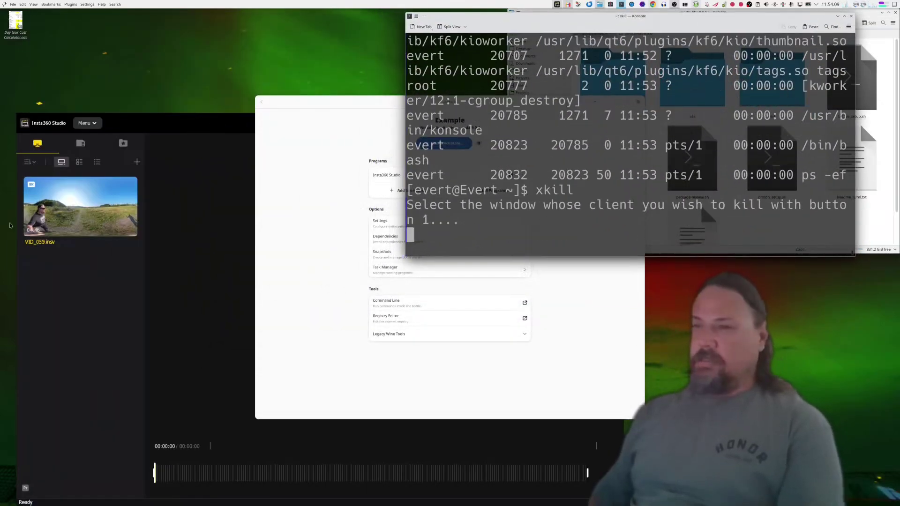
pyautogui.click(158, 331)
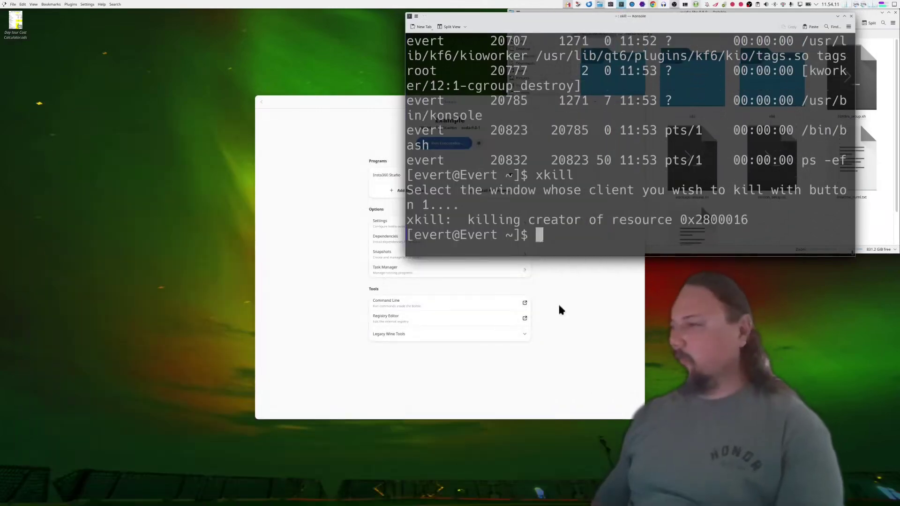
pyautogui.click(309, 255)
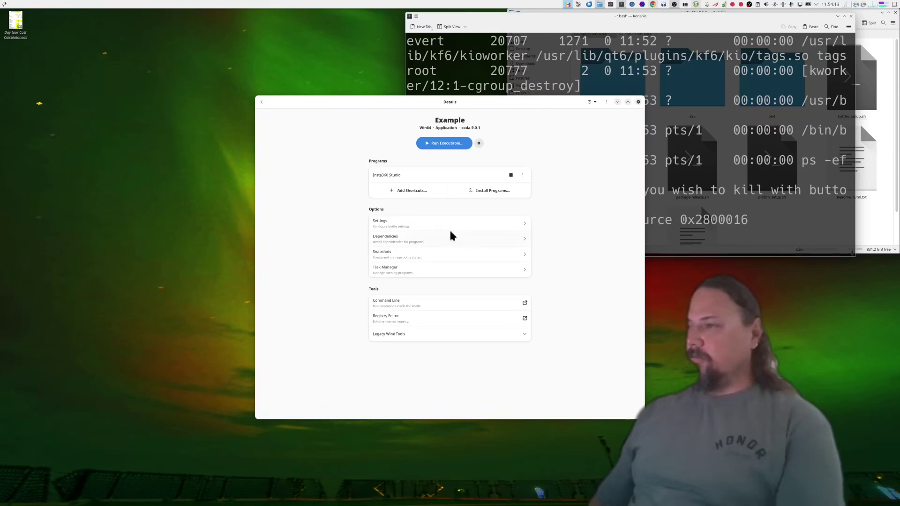
pyautogui.moveTo(364, 105); pyautogui.dragTo(94, 173)
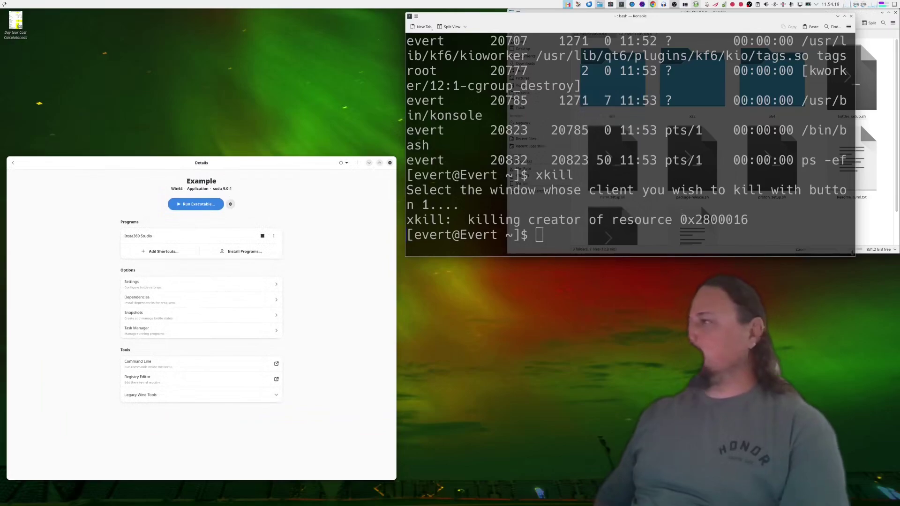
# - Maximize Konsole, rerun ps -ef, and kill the Insta360 Studio.exe process 19311
pyautogui.doubleClick(730, 16)
pyautogui.press('Up')
pyautogui.press('Up')
pyautogui.press('Return')
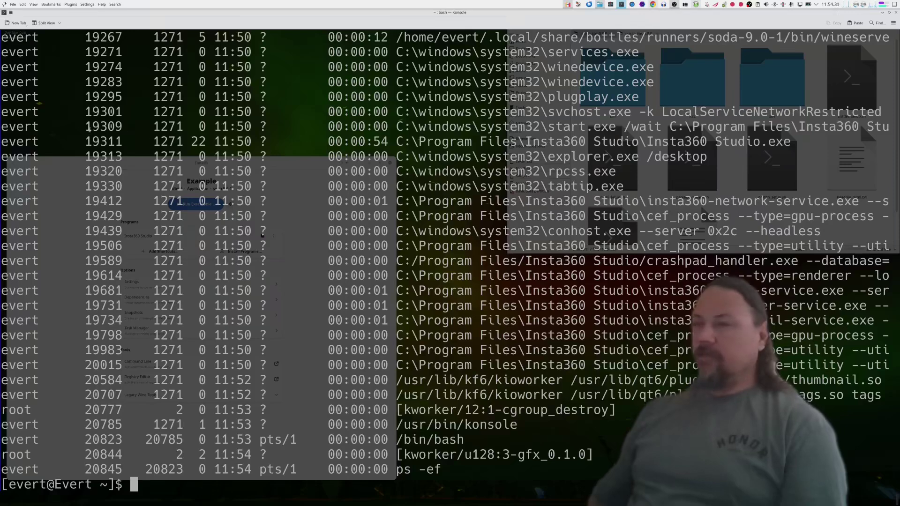
pyautogui.doubleClick(97, 140)
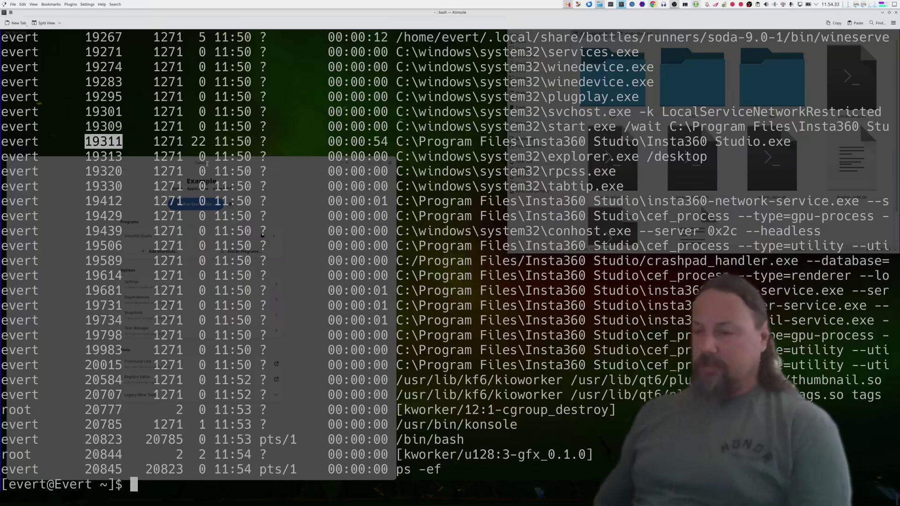
pyautogui.write('kill')
pyautogui.write('19311')
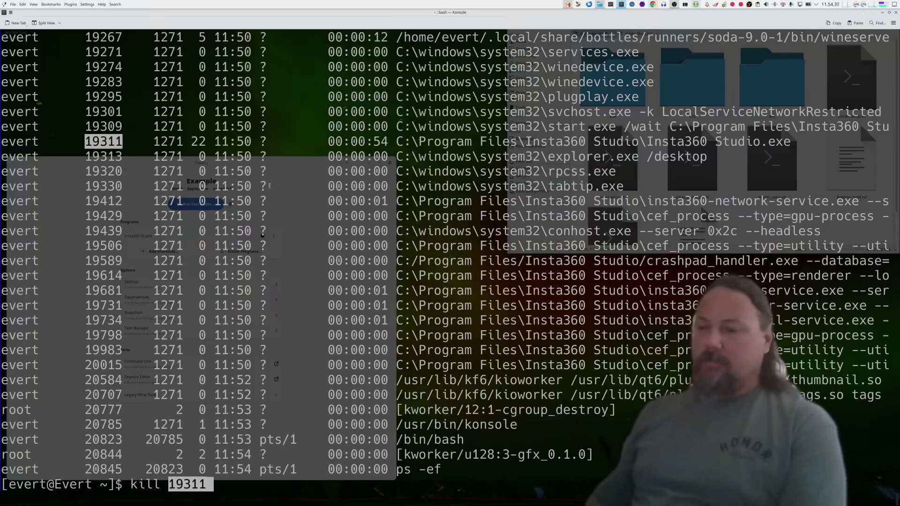
pyautogui.press('Return')
# - Clear the recalled kill command and exit the terminal session
pyautogui.press('Up')
pyautogui.press('Left')
pyautogui.press('Left')
pyautogui.press('Left')
pyautogui.press('Left')
pyautogui.press('Left')
pyautogui.hotkey('ctrl', 'shift', 'f')
pyautogui.write('-')
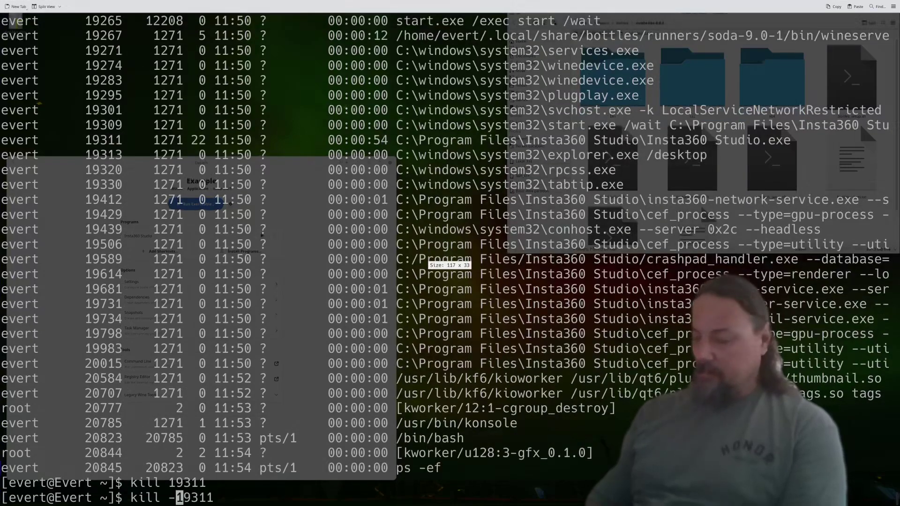
pyautogui.press('BackSpace')
pyautogui.press('BackSpace')
pyautogui.press('BackSpace')
pyautogui.press('BackSpace')
pyautogui.press('BackSpace')
pyautogui.press('BackSpace')
pyautogui.press('Delete')
pyautogui.press('Delete')
pyautogui.press('Delete')
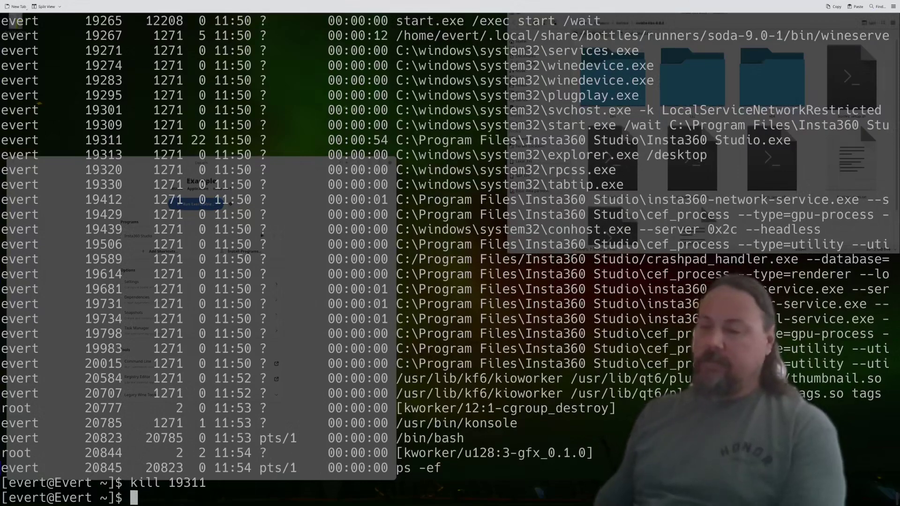
pyautogui.write('exit')
pyautogui.press('Return')
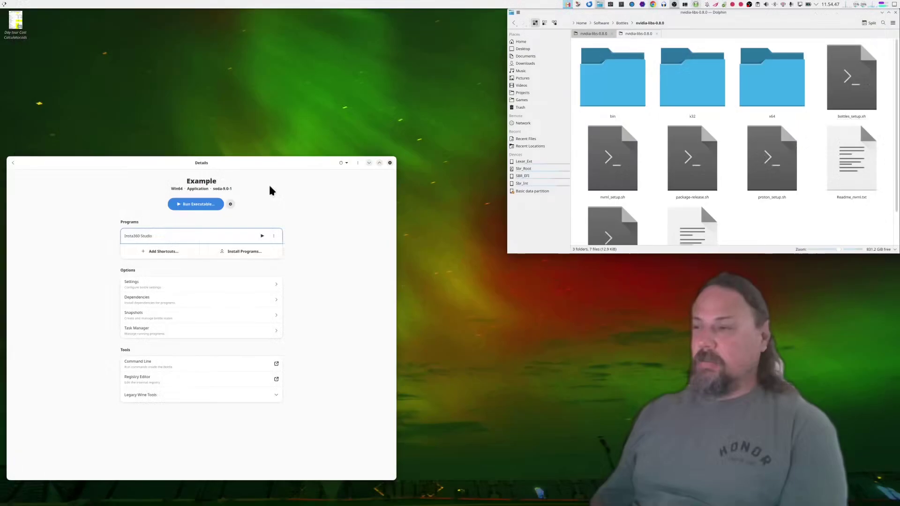
pyautogui.click(261, 237)
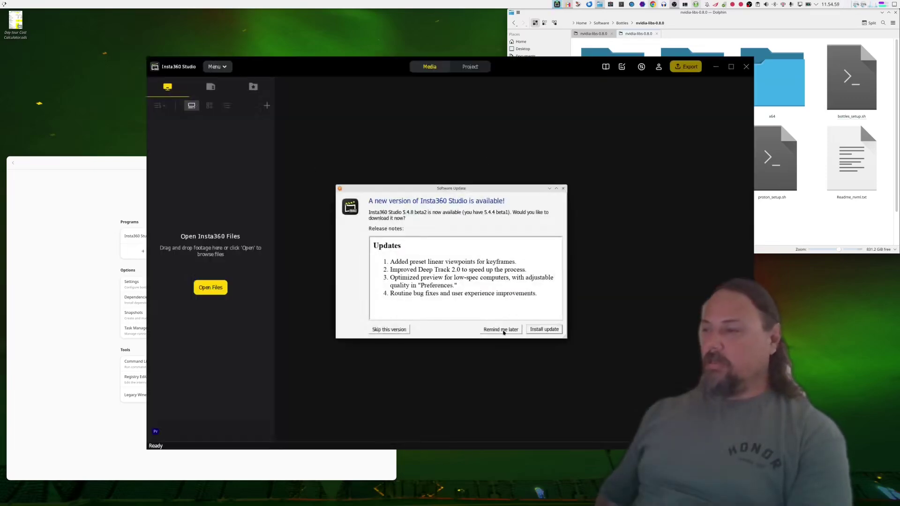
pyautogui.click(501, 330)
pyautogui.click(220, 67)
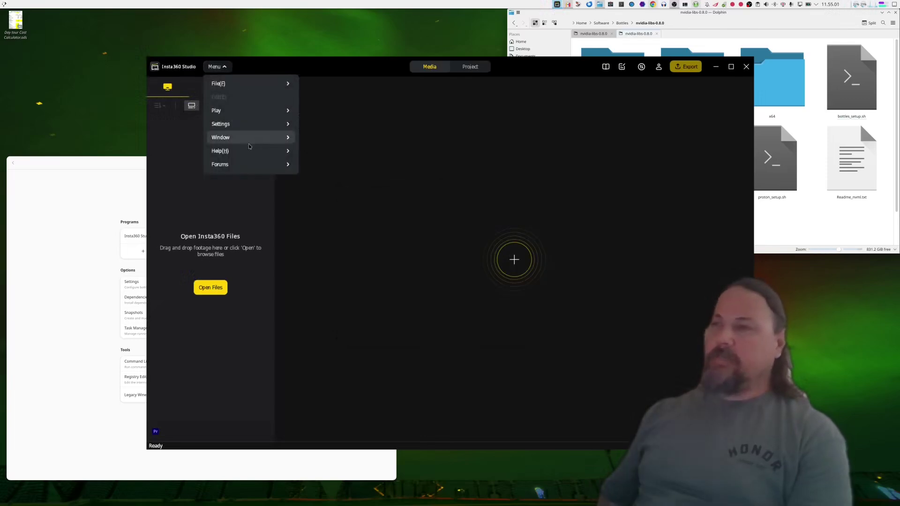
pyautogui.moveTo(250, 129)
pyautogui.click(318, 137)
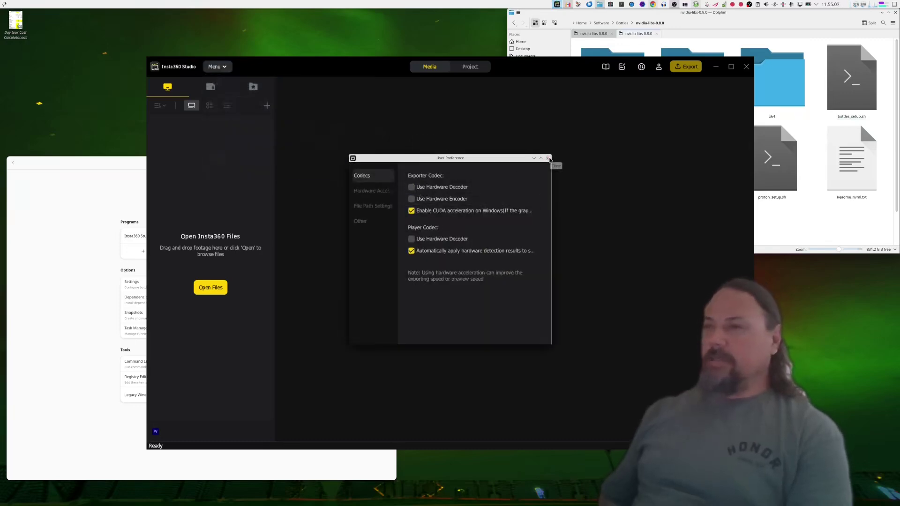
pyautogui.click(548, 158)
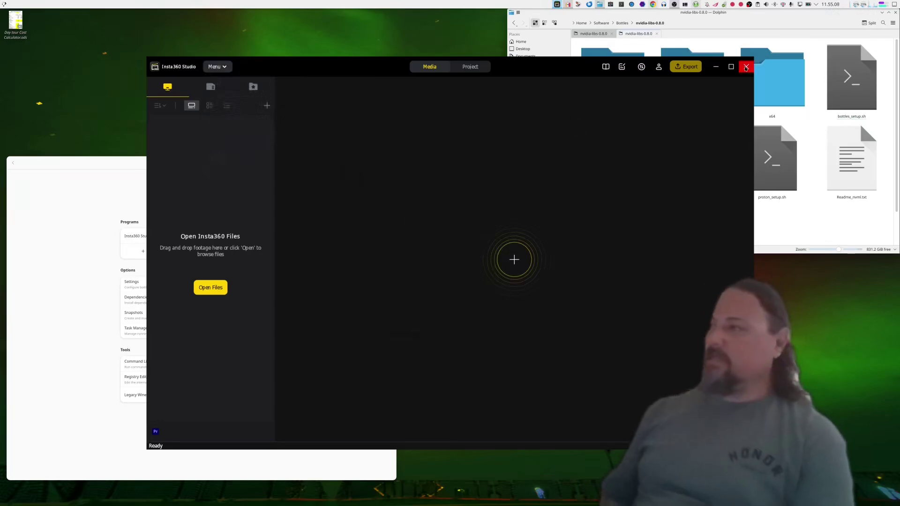
# - Quit Insta360 Studio, then in Wine configuration set the nvcuda override to Builtin then Native and apply
pyautogui.click(746, 67)
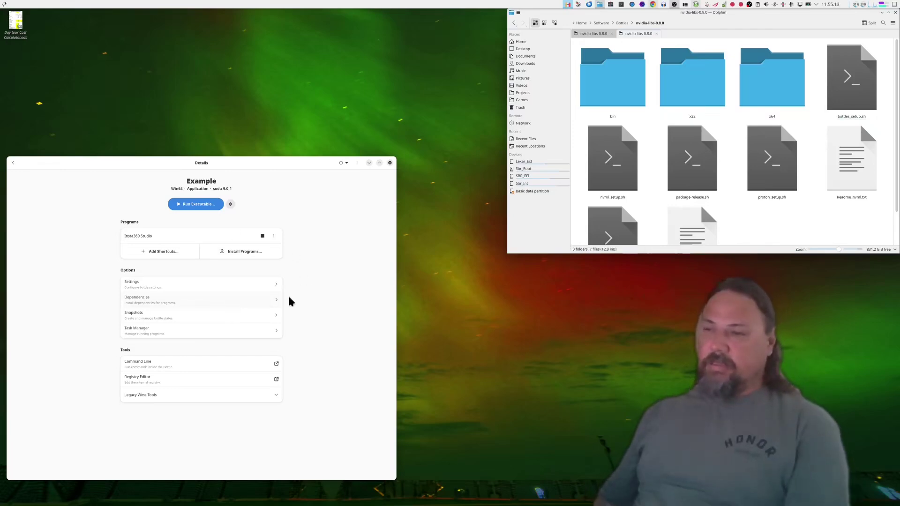
pyautogui.click(195, 398)
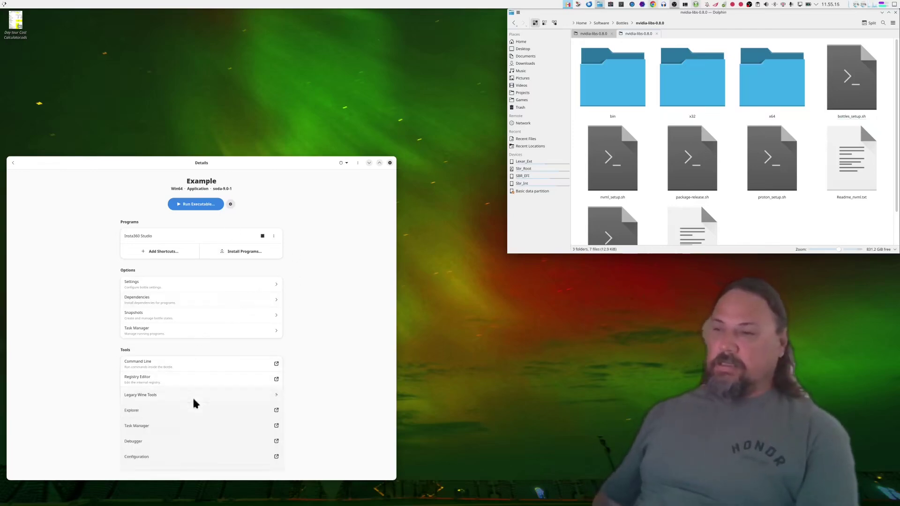
pyautogui.click(169, 459)
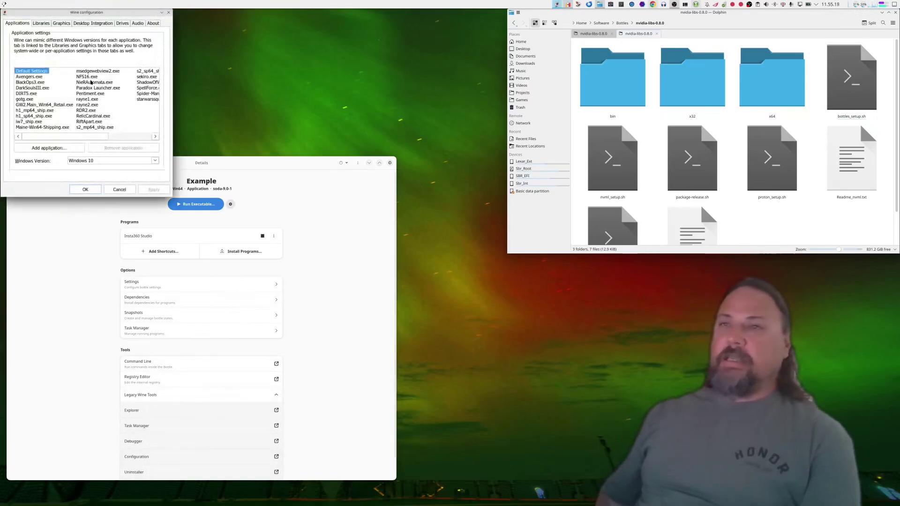
pyautogui.click(41, 23)
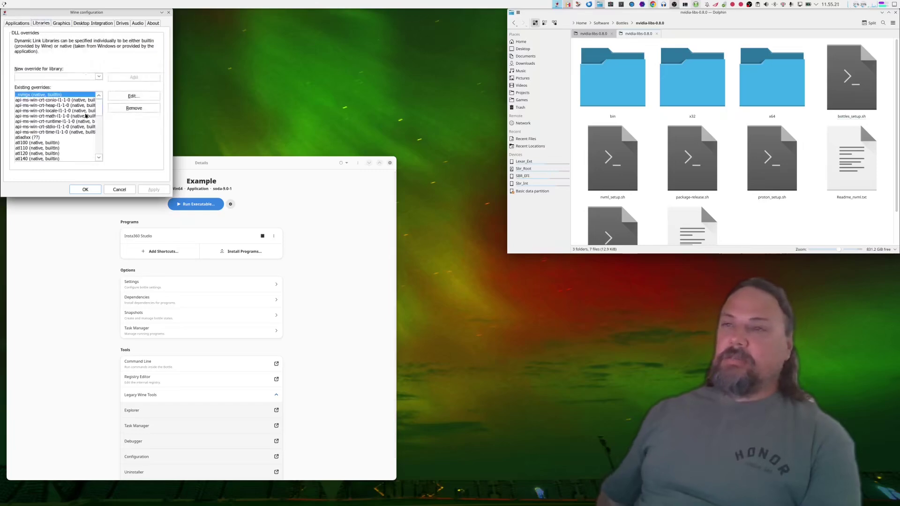
pyautogui.scroll(-15, 69, 118)
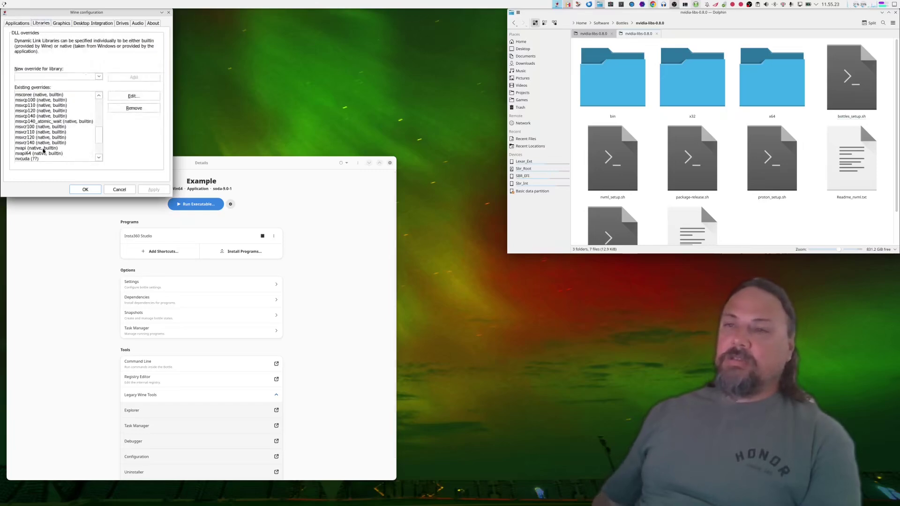
pyautogui.scroll(-1, 67, 153)
pyautogui.click(23, 143)
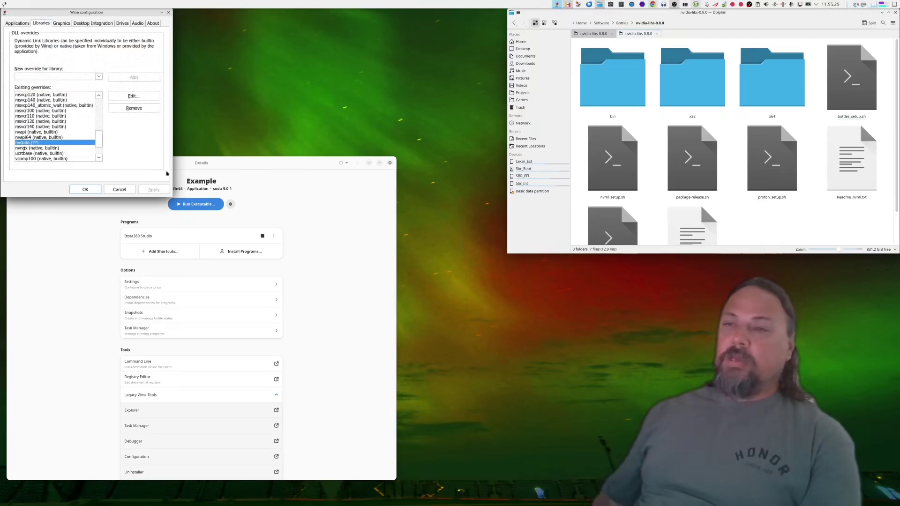
pyautogui.click(131, 96)
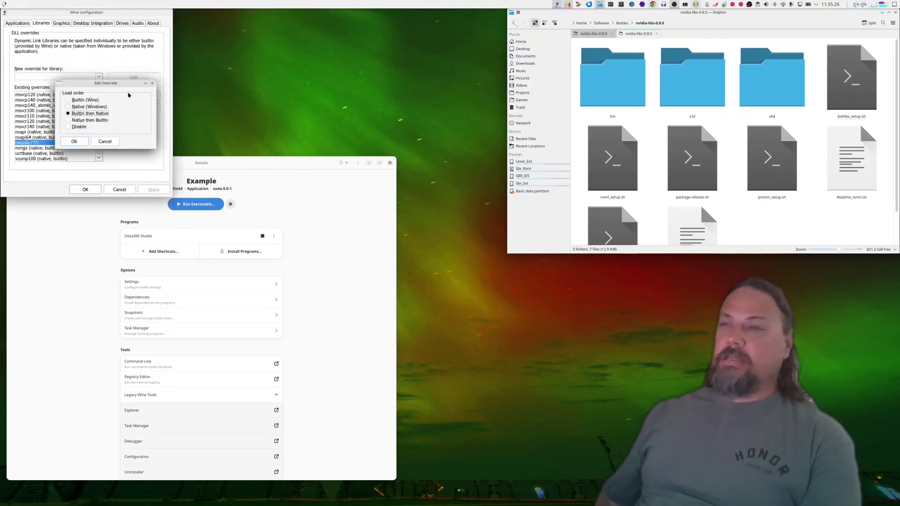
pyautogui.click(81, 143)
pyautogui.click(154, 190)
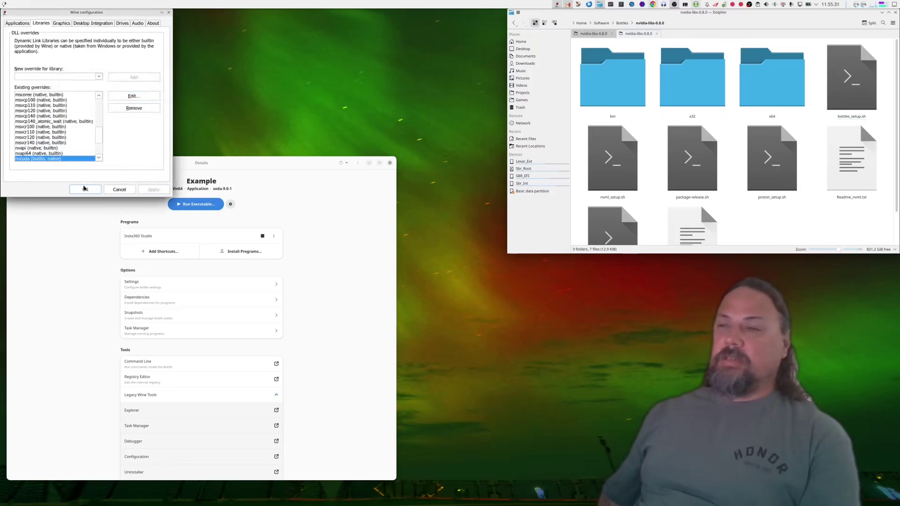
pyautogui.click(84, 190)
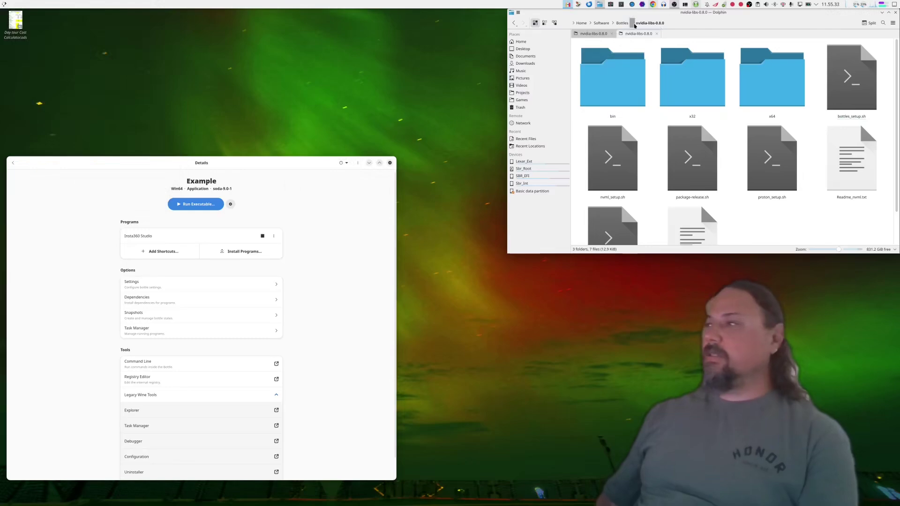
# - Open an enlarged terminal, list processes with ps -ef, and kill the crashpad handler process 19589
pyautogui.click(621, 5)
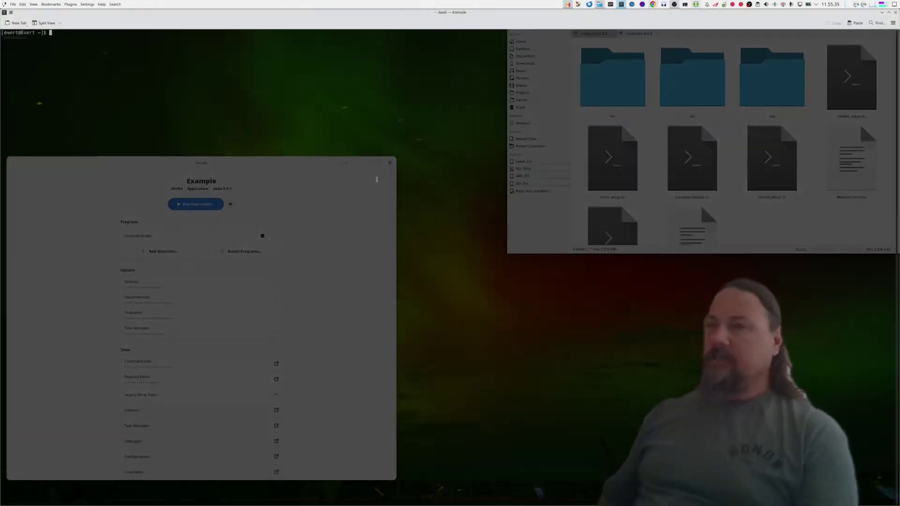
pyautogui.hotkey('ctrl', '+')
pyautogui.hotkey('ctrl', '+')
pyautogui.hotkey('ctrl', '+')
pyautogui.hotkey('ctrl', '+')
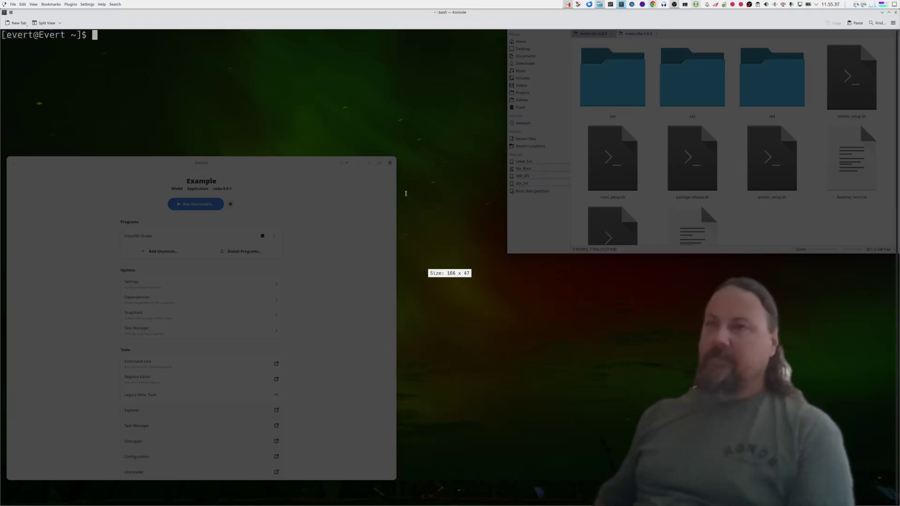
pyautogui.write('ps ')
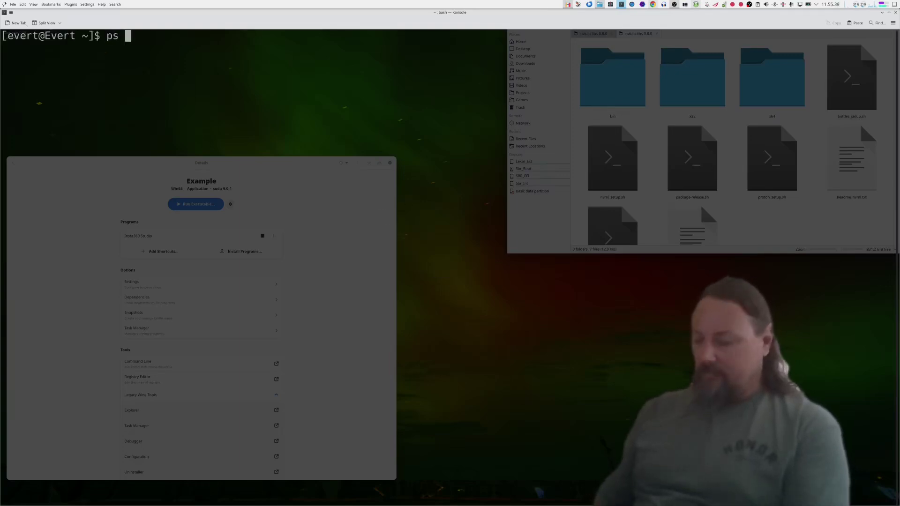
pyautogui.write('-ef')
pyautogui.press('Return')
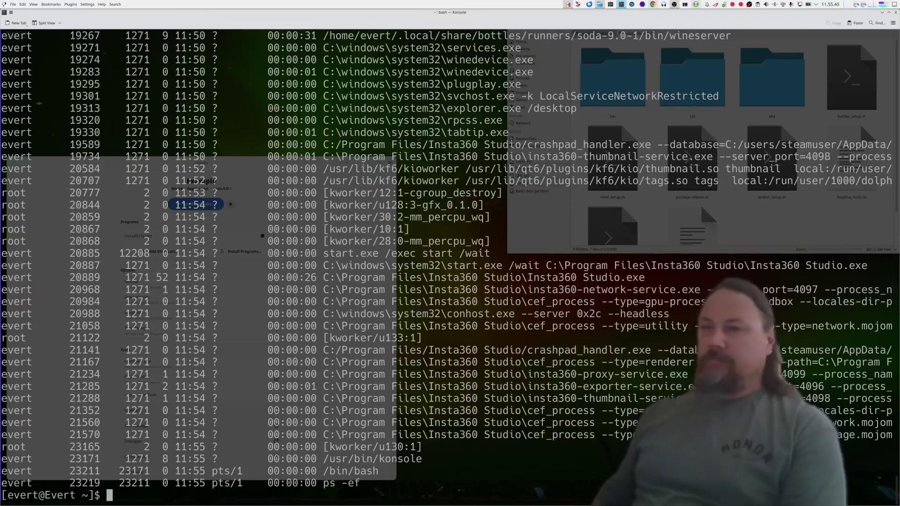
pyautogui.doubleClick(85, 145)
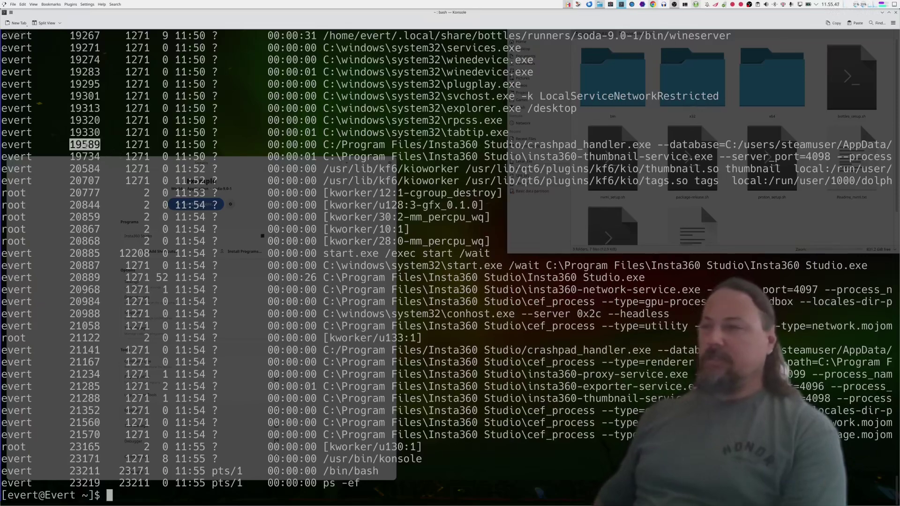
pyautogui.write('kill')
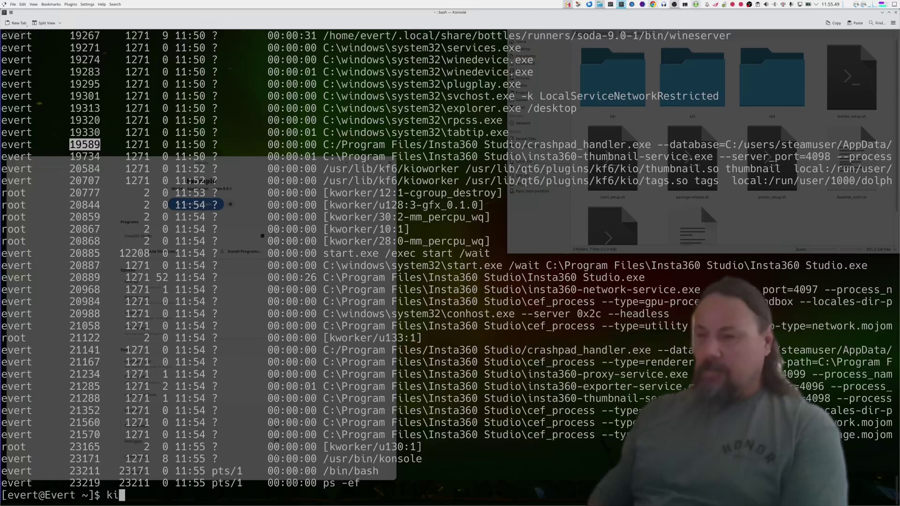
pyautogui.middleClick(179, 168)
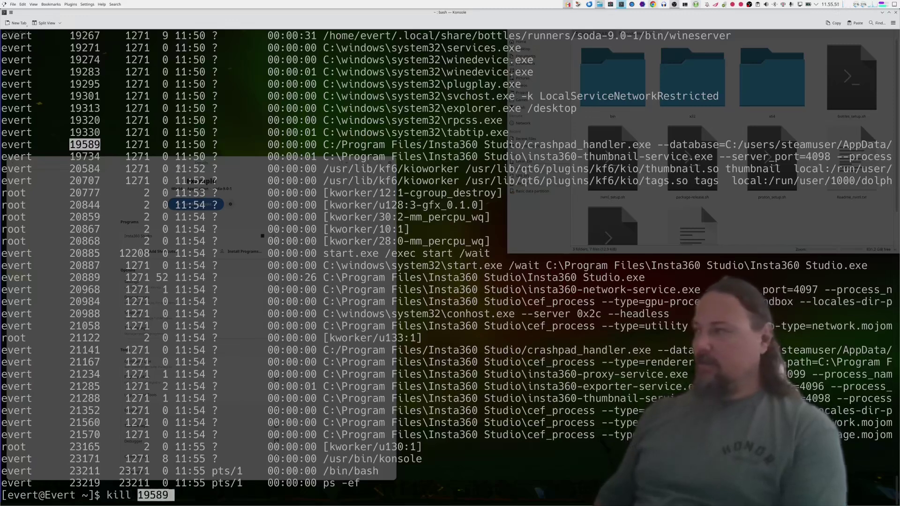
pyautogui.press('Return')
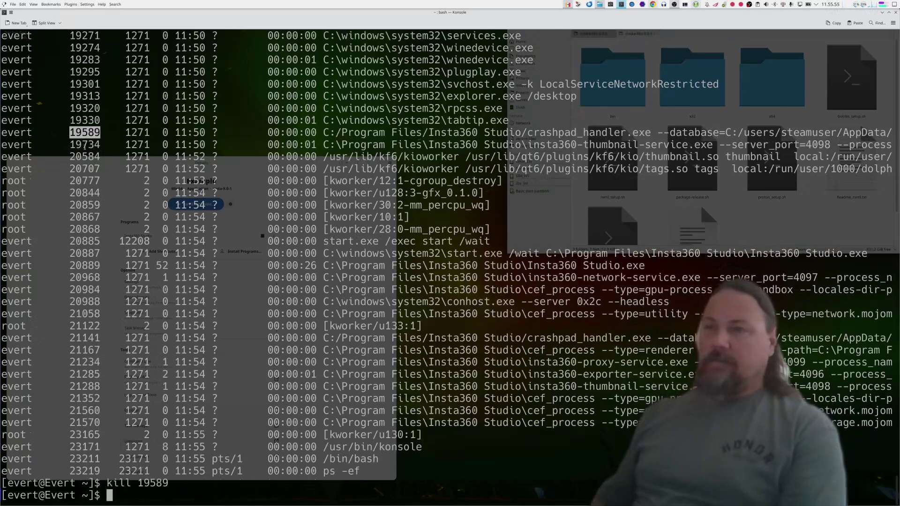
# - Kill the thumbnail service process 19734, run pkill Studio, and recheck with ps -ef
pyautogui.doubleClick(85, 144)
pyautogui.hotkey('ctrl', 'c')
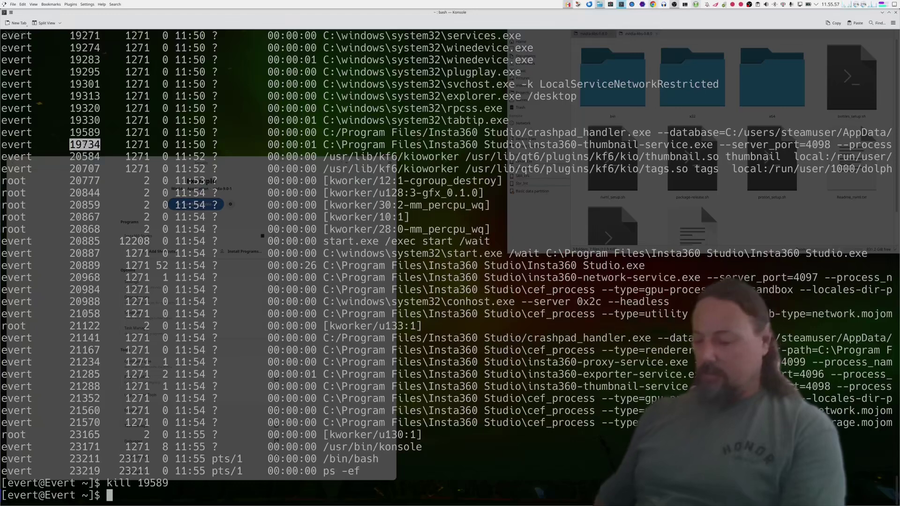
pyautogui.write('kill')
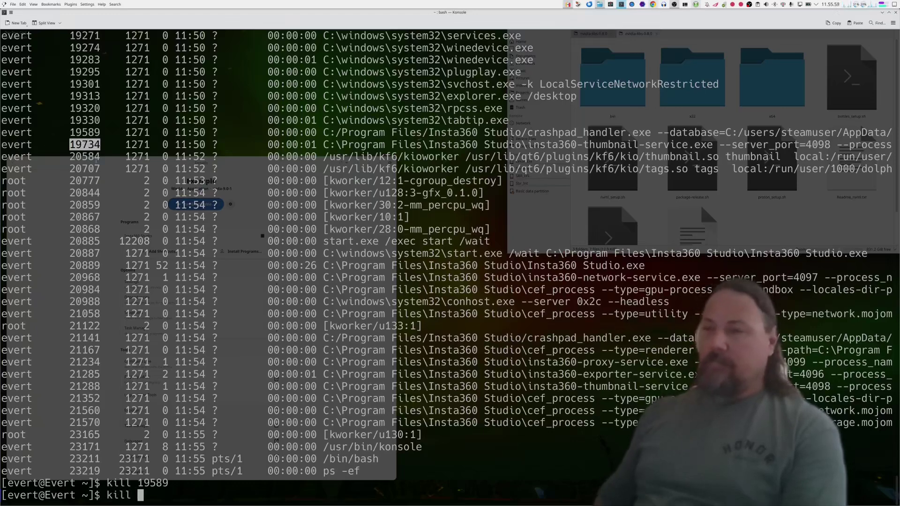
pyautogui.press('shift+Insert')
pyautogui.press('Return')
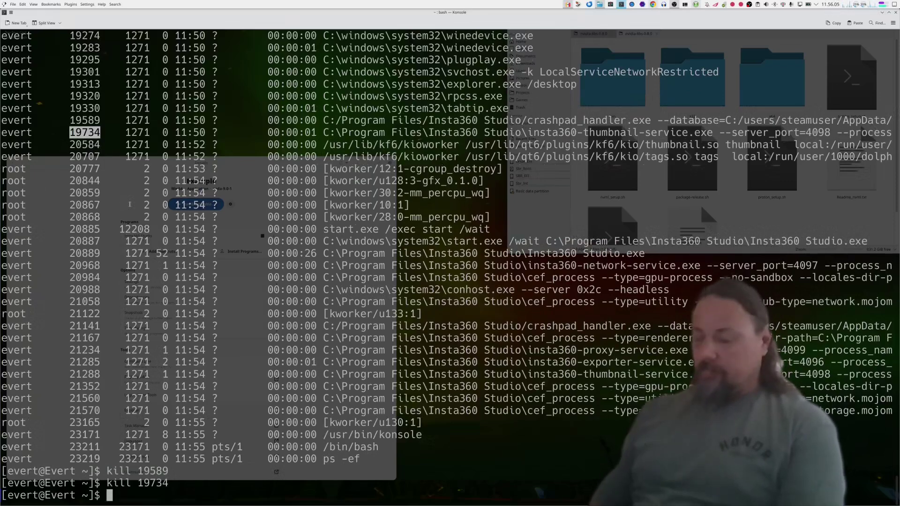
pyautogui.write('pkill ')
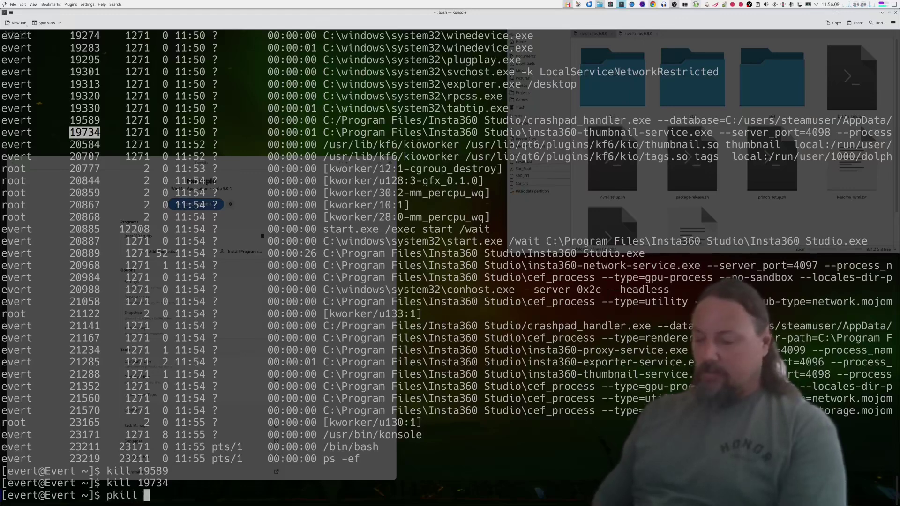
pyautogui.write('Studio')
pyautogui.press('Return')
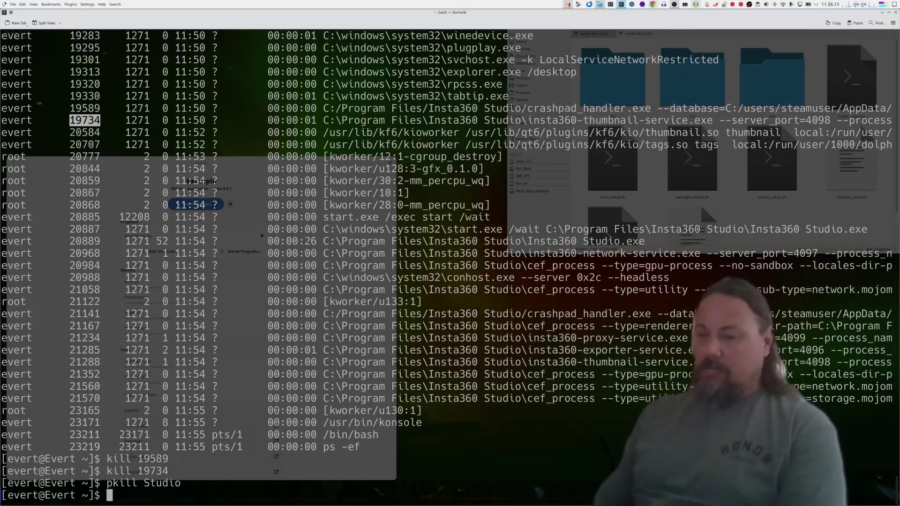
pyautogui.write('ps -ef')
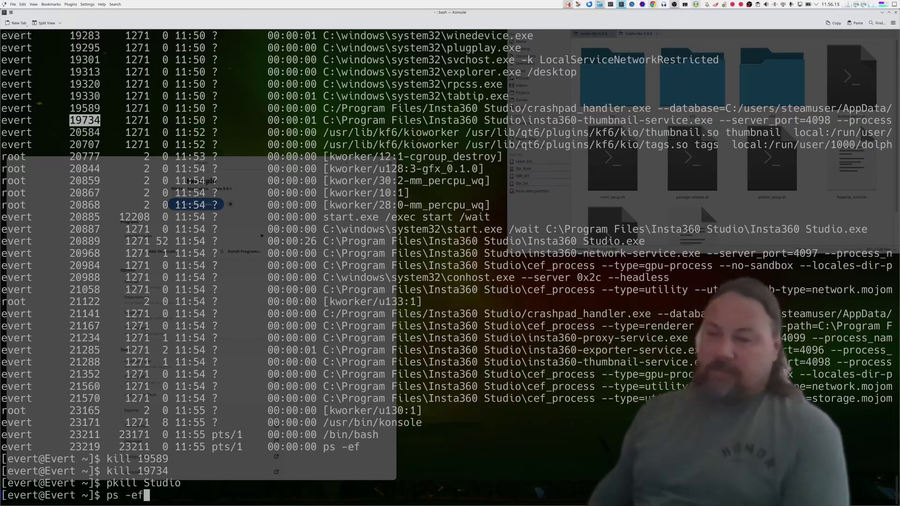
pyautogui.press('Return')
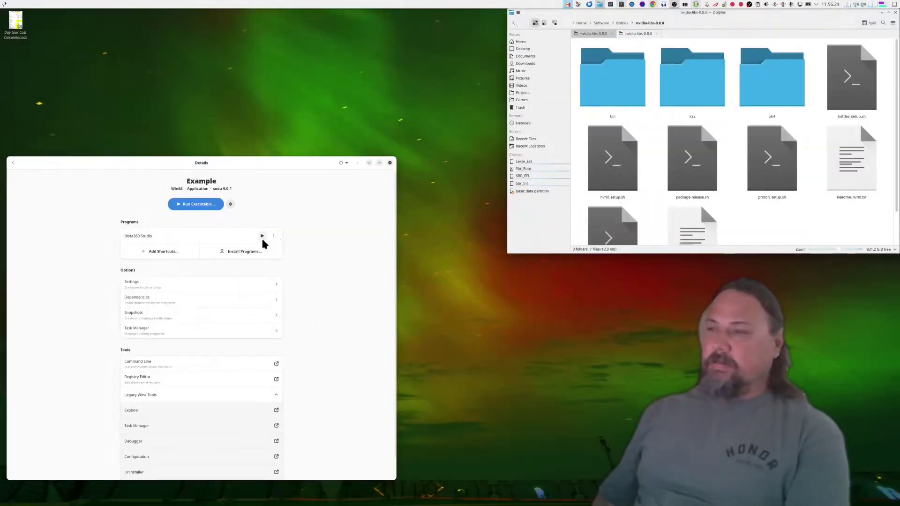
pyautogui.click(262, 236)
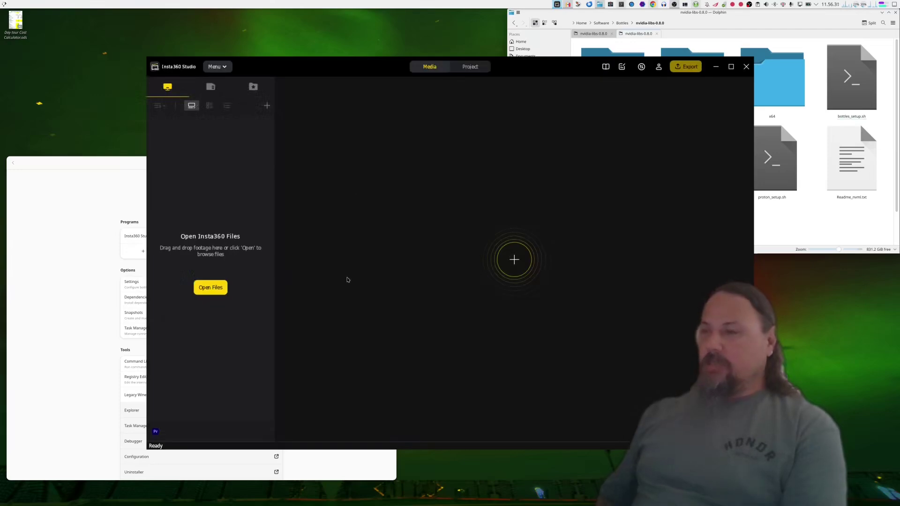
pyautogui.click(501, 330)
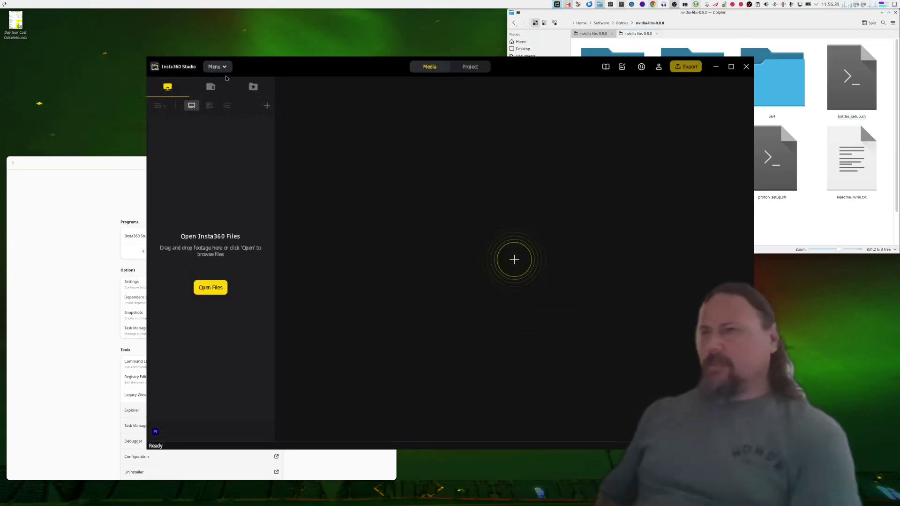
pyautogui.click(225, 68)
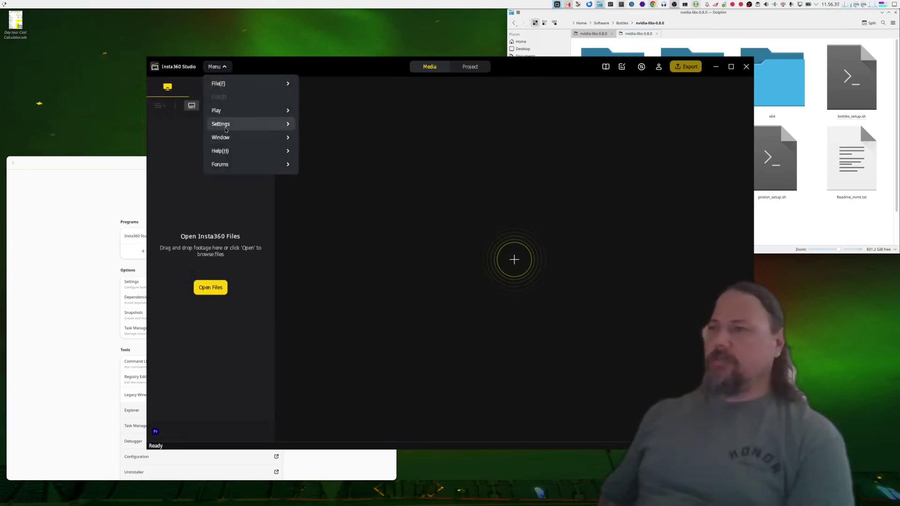
pyautogui.moveTo(225, 127)
pyautogui.click(355, 137)
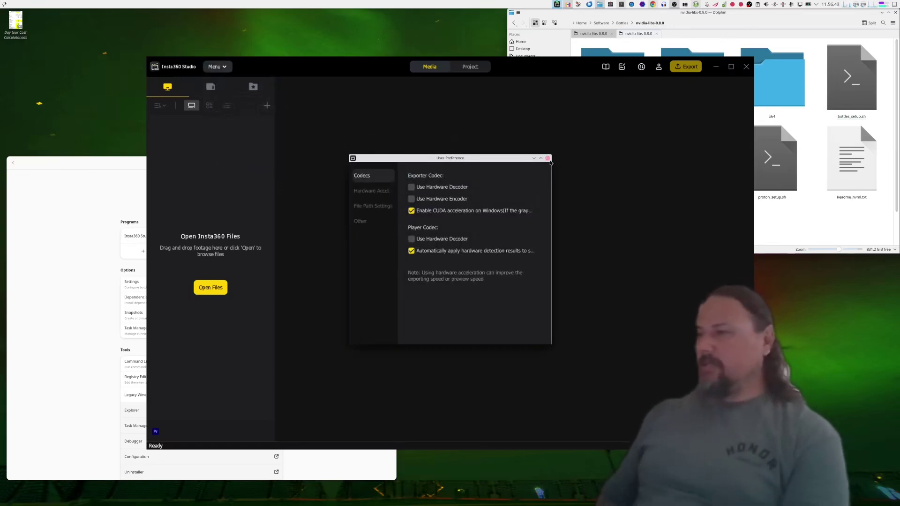
pyautogui.click(548, 159)
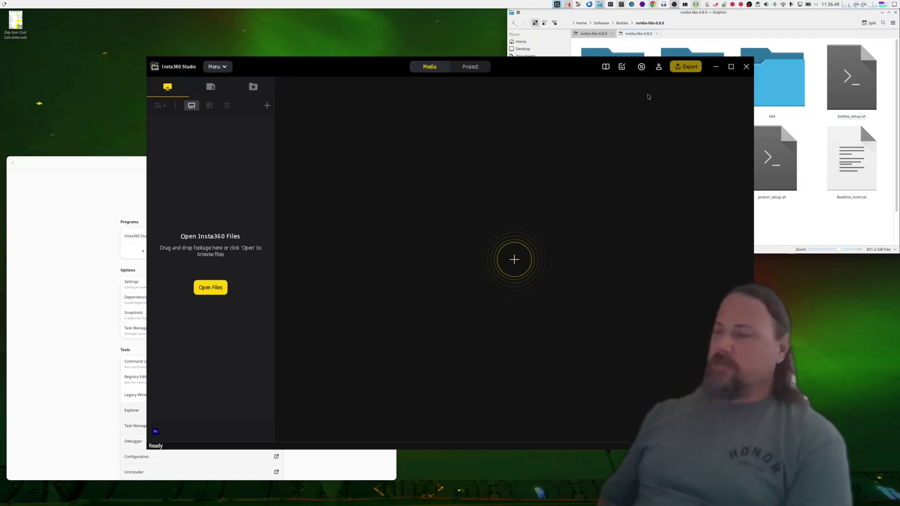
pyautogui.click(216, 72)
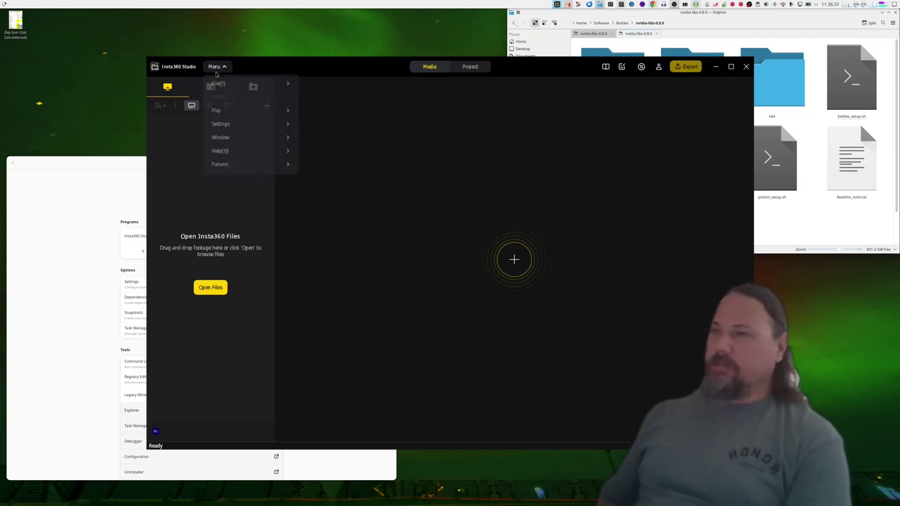
pyautogui.moveTo(241, 83)
pyautogui.click(355, 162)
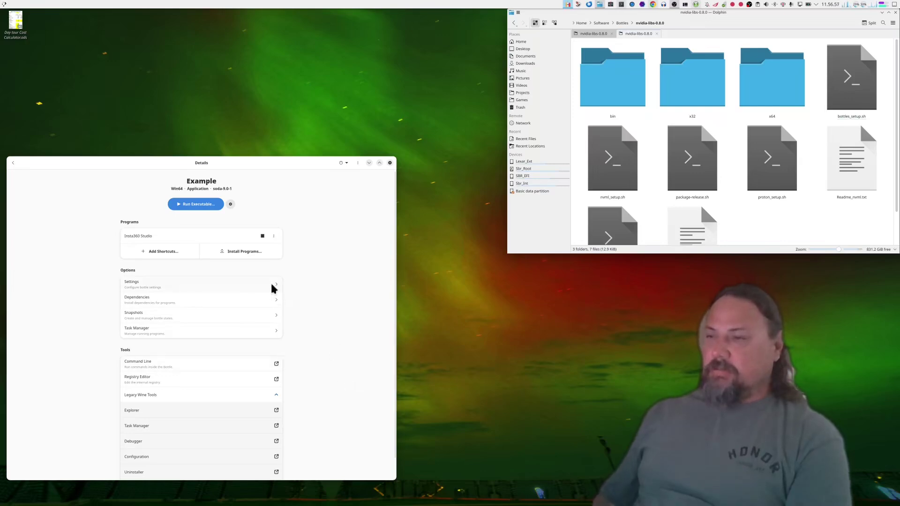
pyautogui.click(273, 288)
pyautogui.click(263, 217)
pyautogui.click(262, 262)
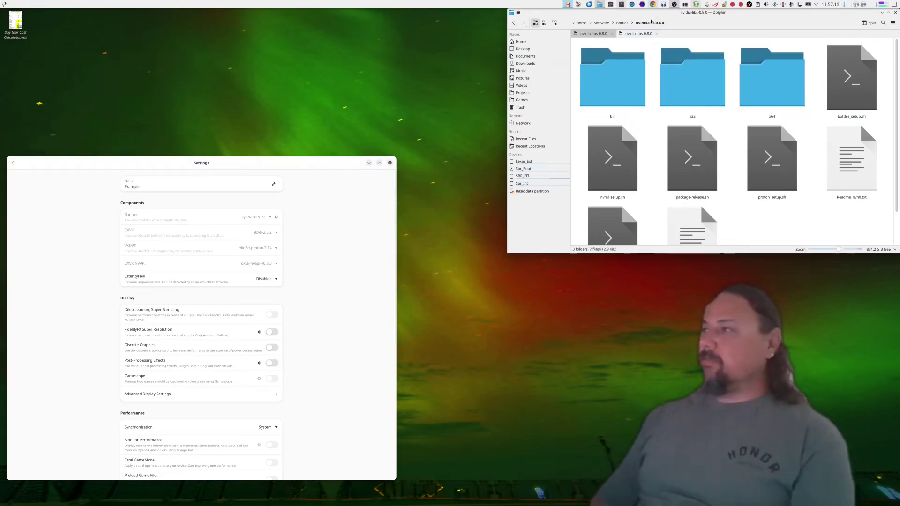
pyautogui.click(620, 5)
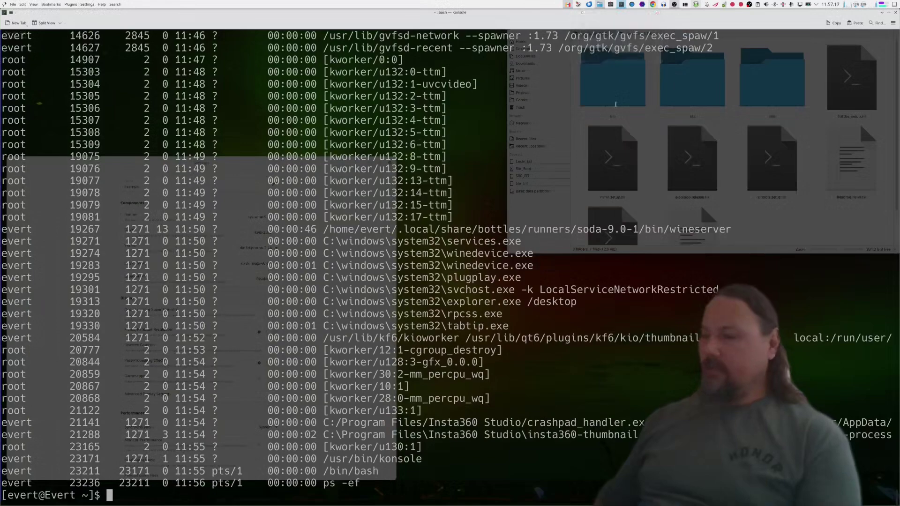
pyautogui.press('Return')
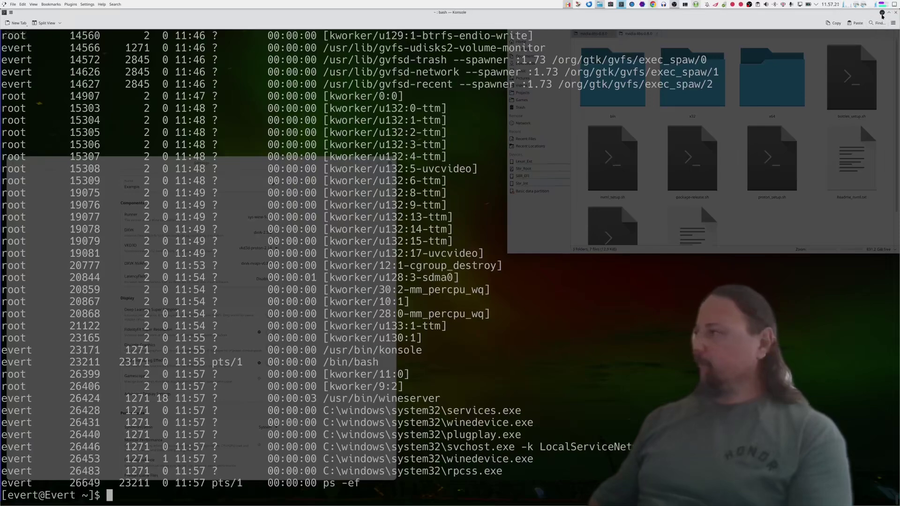
pyautogui.click(883, 12)
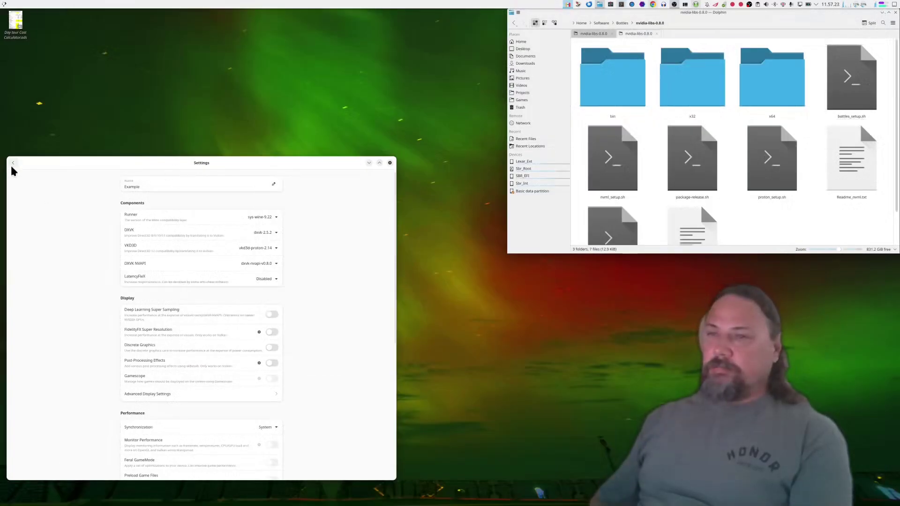
# - In the Example bottle's Wine configuration, set the nvcuda library override to Native then Builtin
pyautogui.click(12, 163)
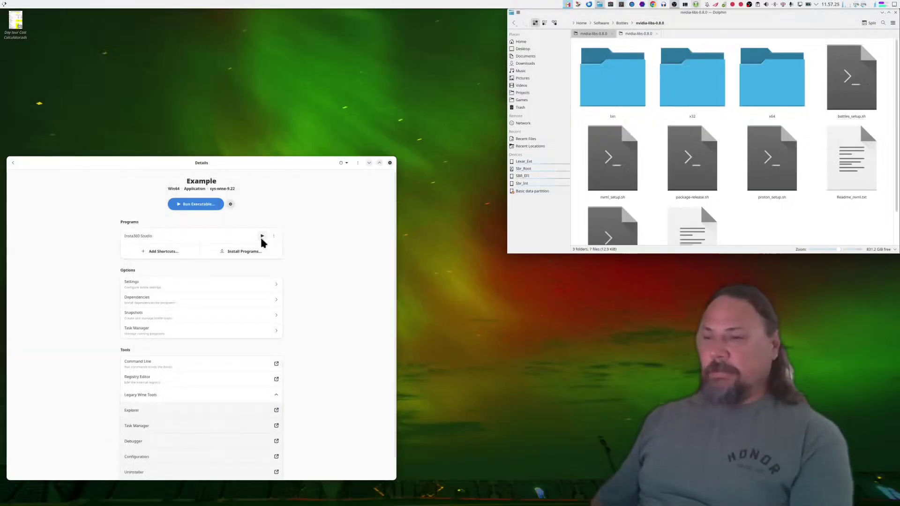
pyautogui.scroll(-1, 208, 437)
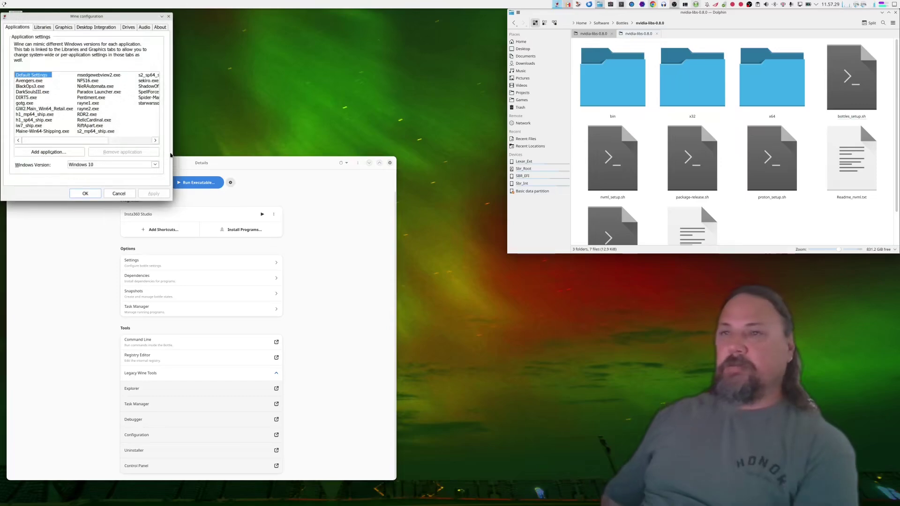
pyautogui.click(42, 28)
pyautogui.scroll(-10, 57, 129)
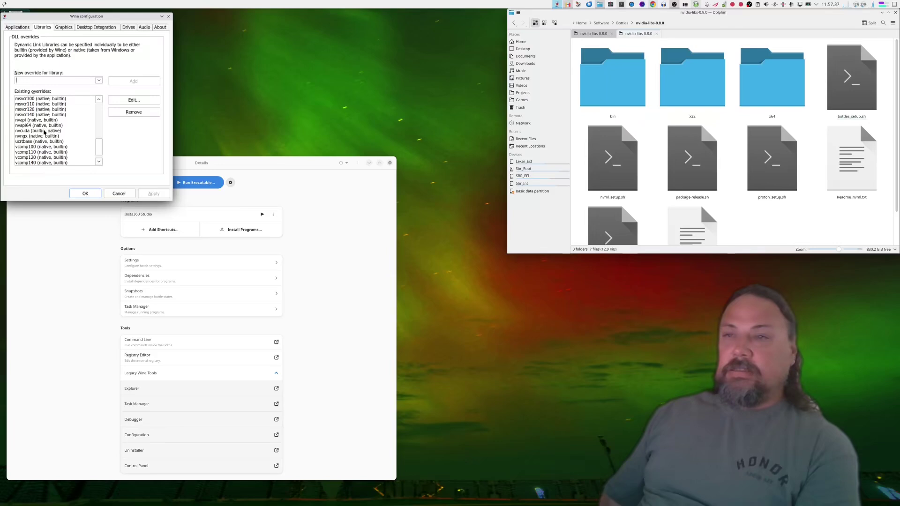
pyautogui.click(44, 131)
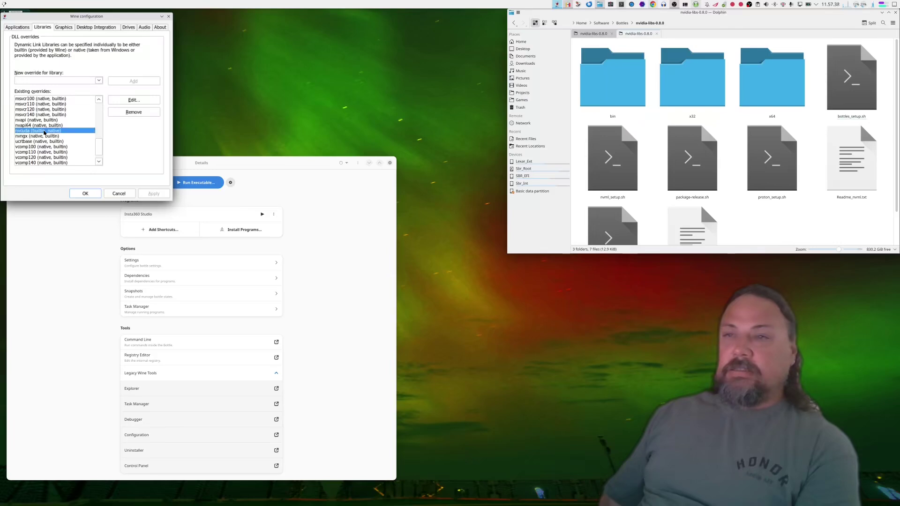
pyautogui.click(132, 101)
pyautogui.click(90, 125)
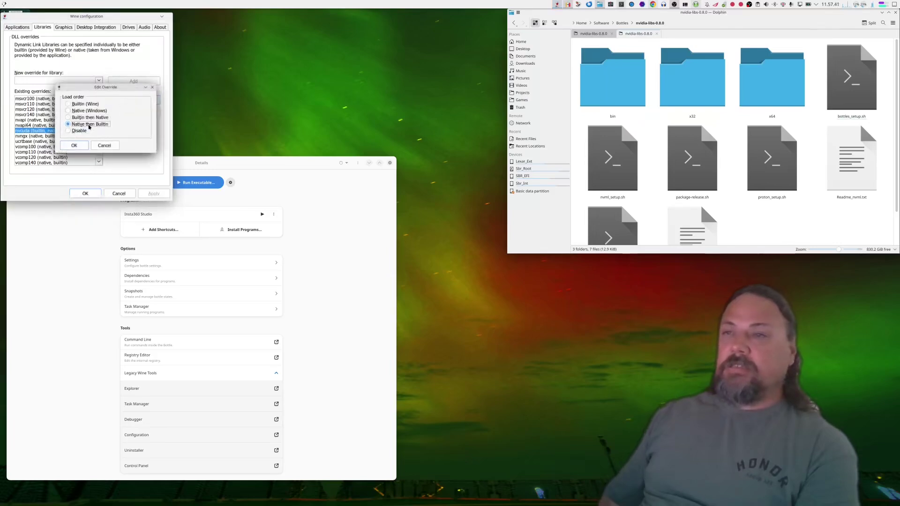
pyautogui.click(74, 146)
pyautogui.click(86, 194)
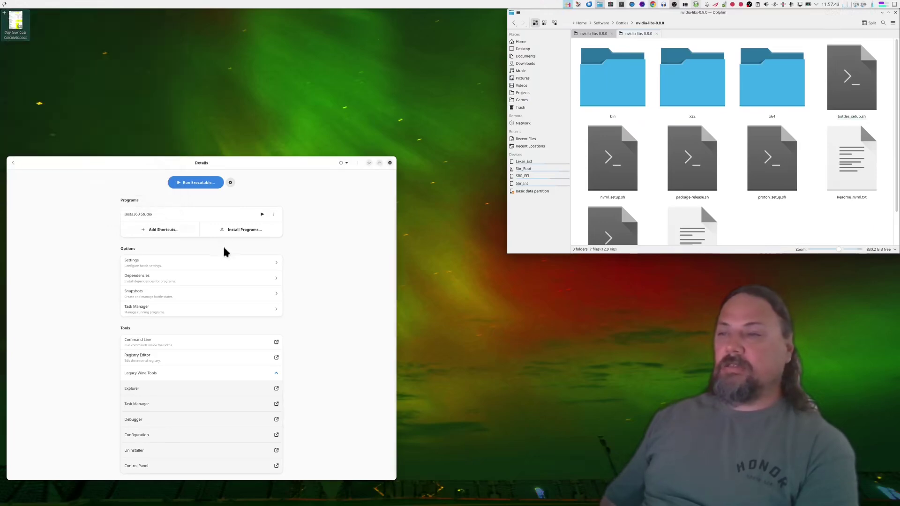
# - Launch Insta360 Studio, dismiss the update notice and try enabling the hardware decoder for export
pyautogui.click(262, 214)
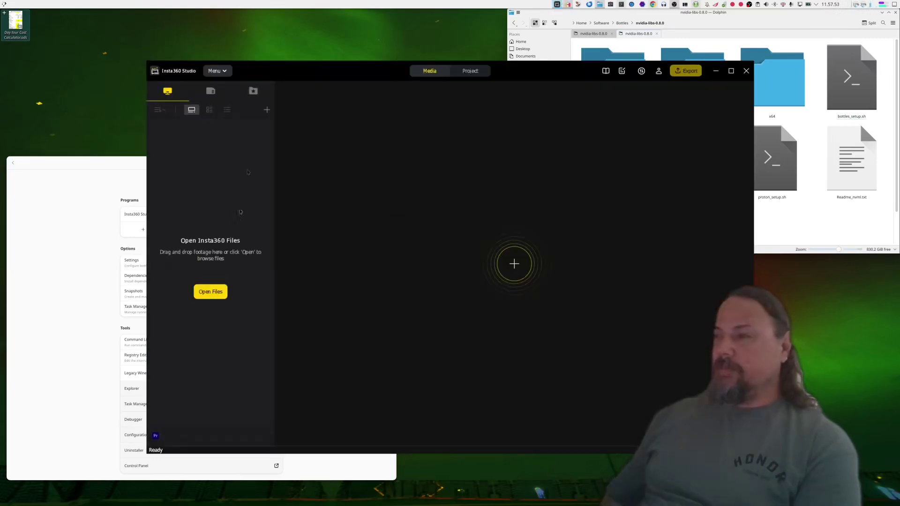
pyautogui.click(498, 333)
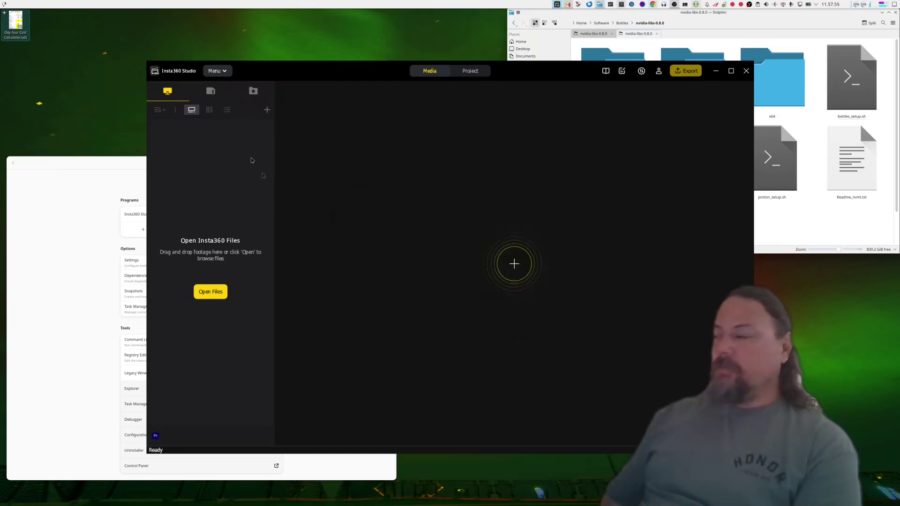
pyautogui.click(218, 71)
pyautogui.moveTo(239, 130)
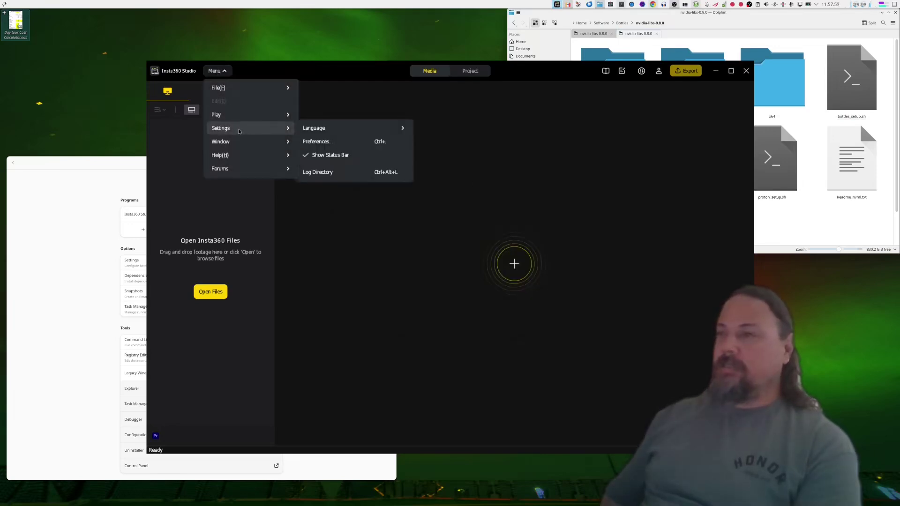
pyautogui.click(329, 142)
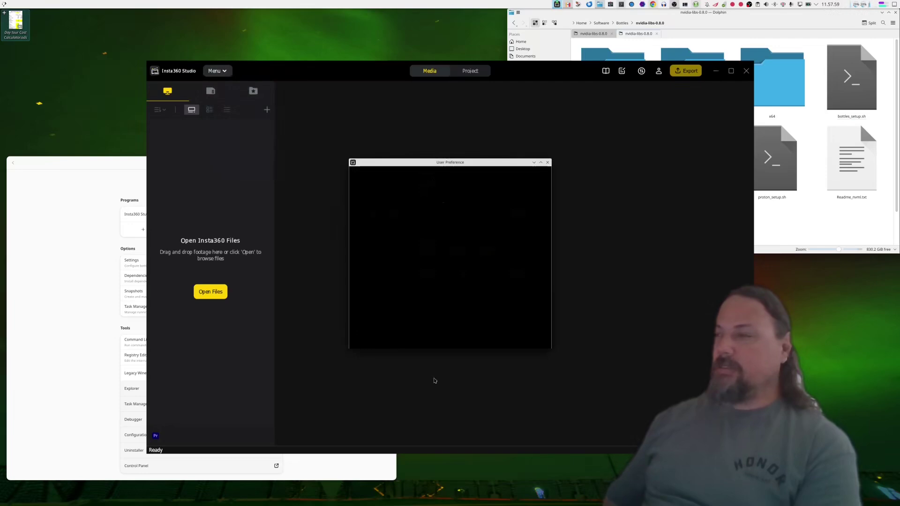
pyautogui.click(413, 192)
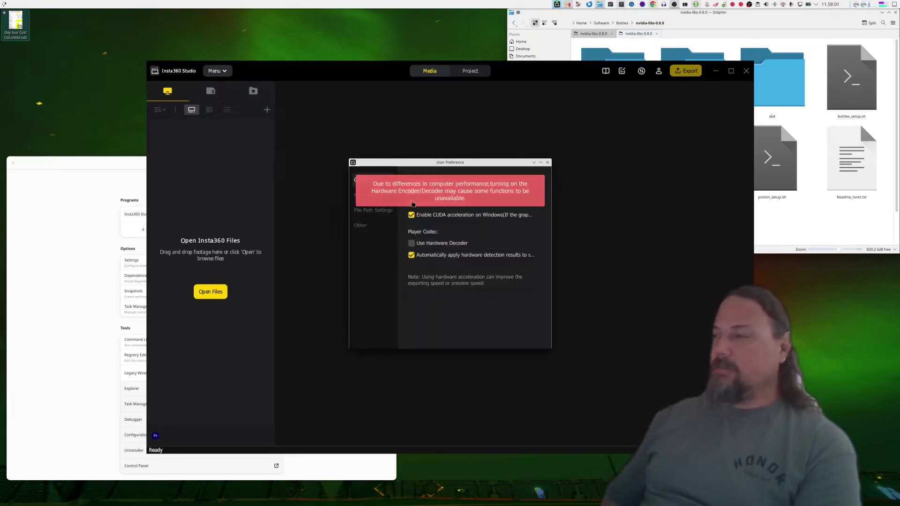
pyautogui.click(547, 163)
# - Quit Insta360 Studio, relaunch it from the bottle and dismiss the update notice
pyautogui.click(217, 70)
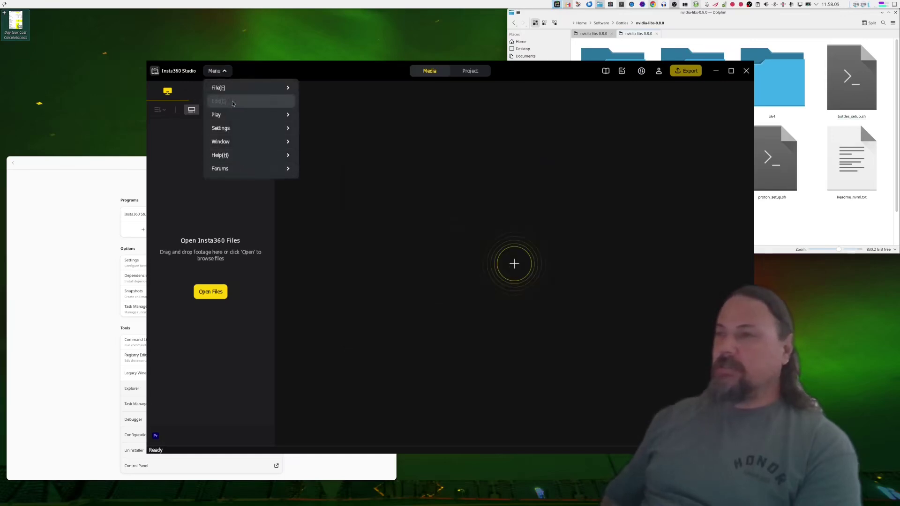
pyautogui.moveTo(258, 93)
pyautogui.click(328, 167)
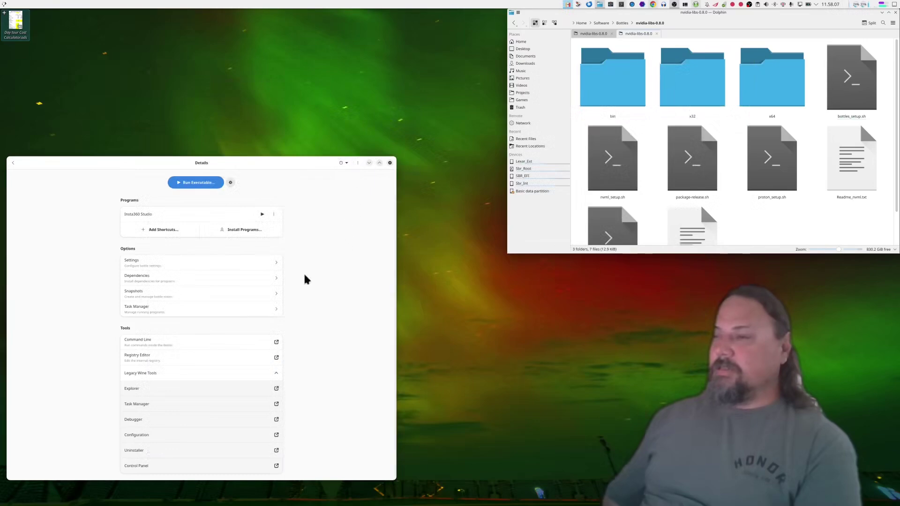
pyautogui.click(262, 215)
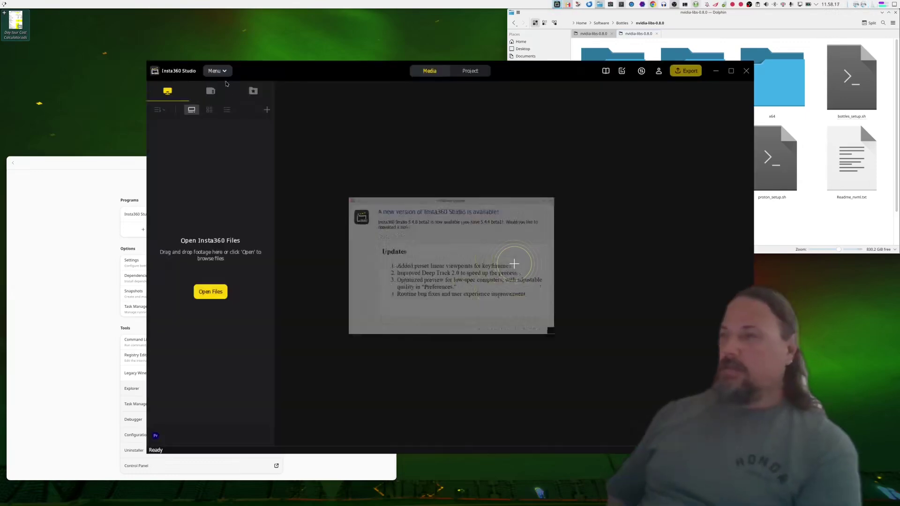
pyautogui.click(476, 333)
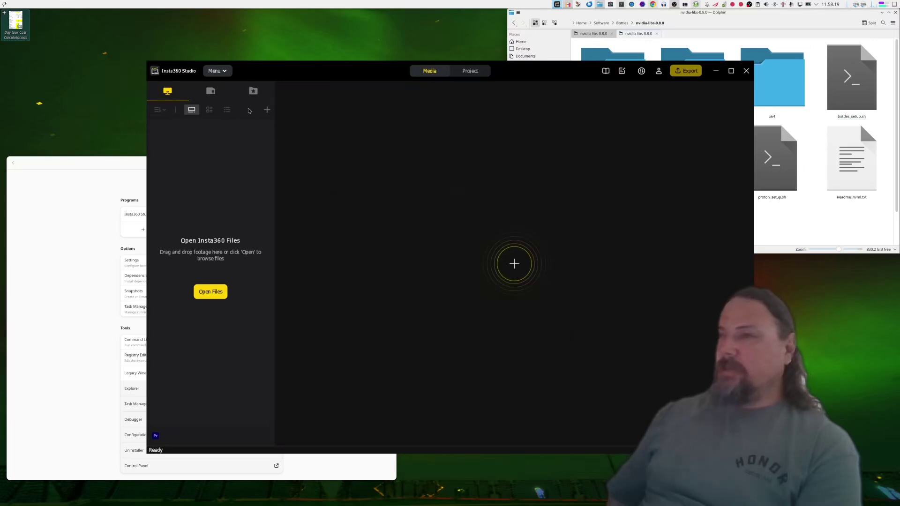
# - Recheck the codec preferences, close Insta360 Studio and go to the Example bottle's settings
pyautogui.click(217, 70)
pyautogui.moveTo(269, 129)
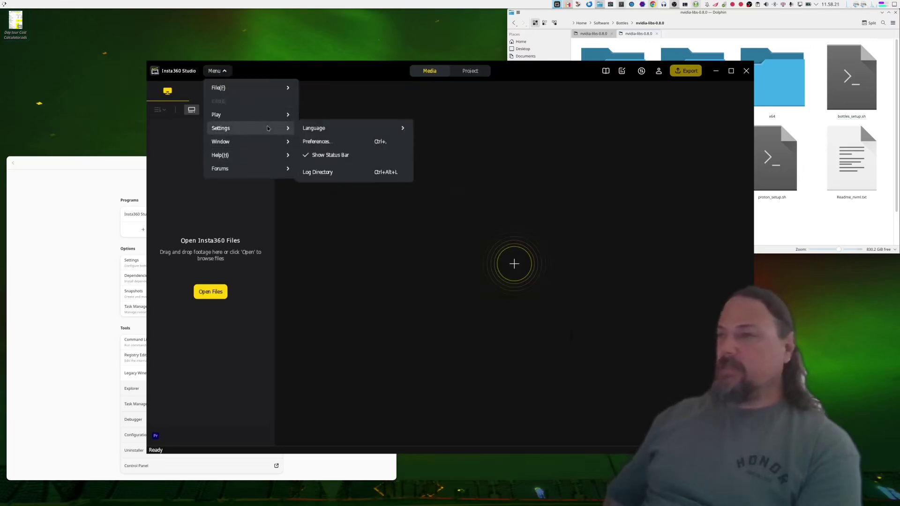
pyautogui.click(335, 145)
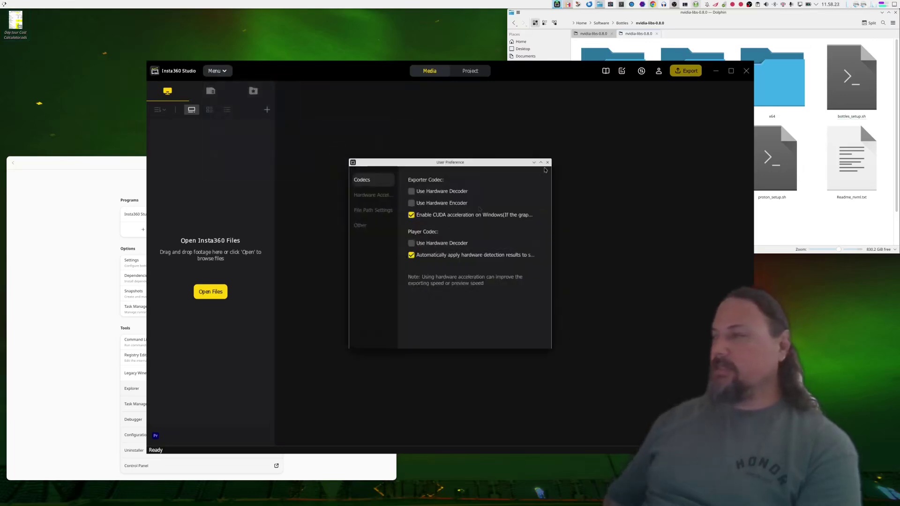
pyautogui.click(547, 162)
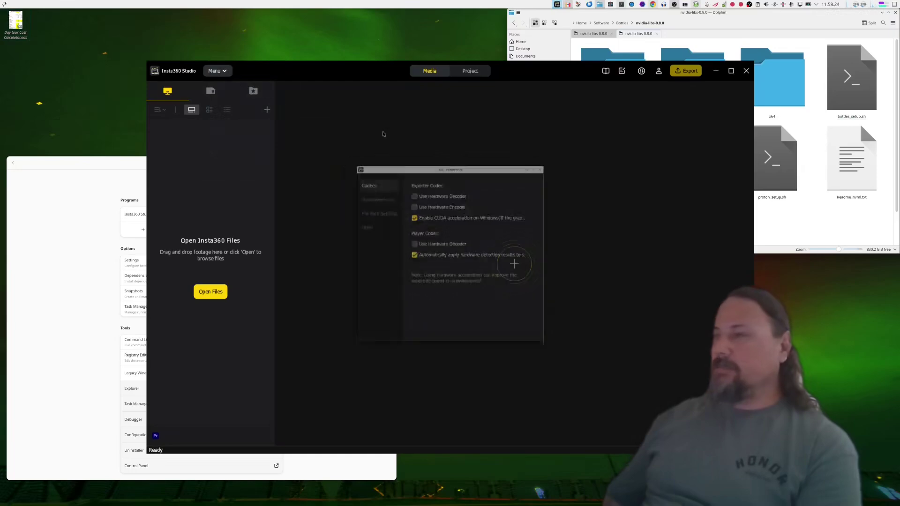
pyautogui.click(746, 71)
pyautogui.click(266, 264)
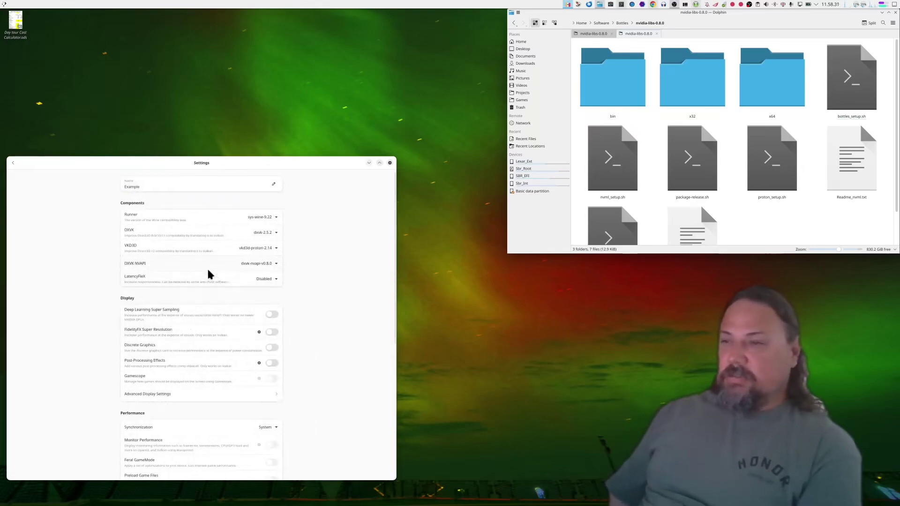
# - Enable Deep Learning Super Sampling and Discrete Graphics, then relaunch Insta360 Studio from the bottle
pyautogui.click(273, 314)
pyautogui.click(272, 350)
pyautogui.scroll(-3, 328, 380)
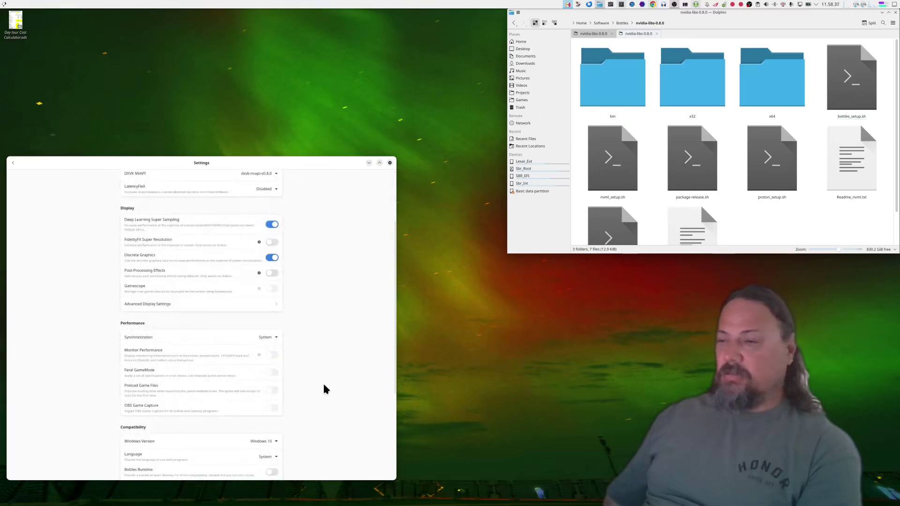
pyautogui.scroll(3, 323, 387)
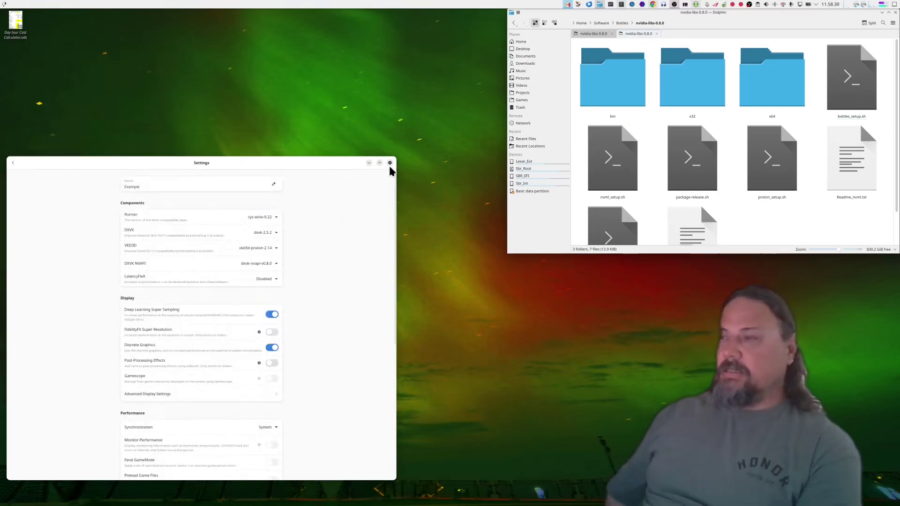
pyautogui.click(13, 163)
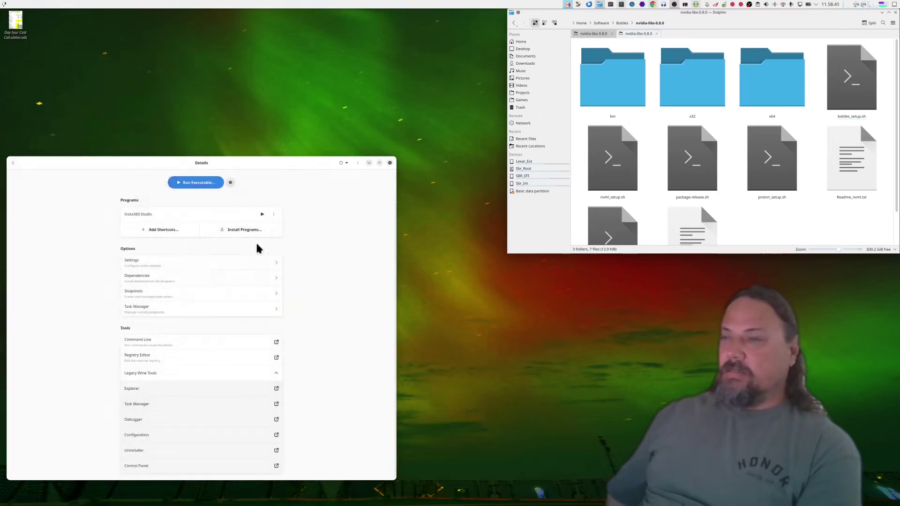
pyautogui.click(262, 214)
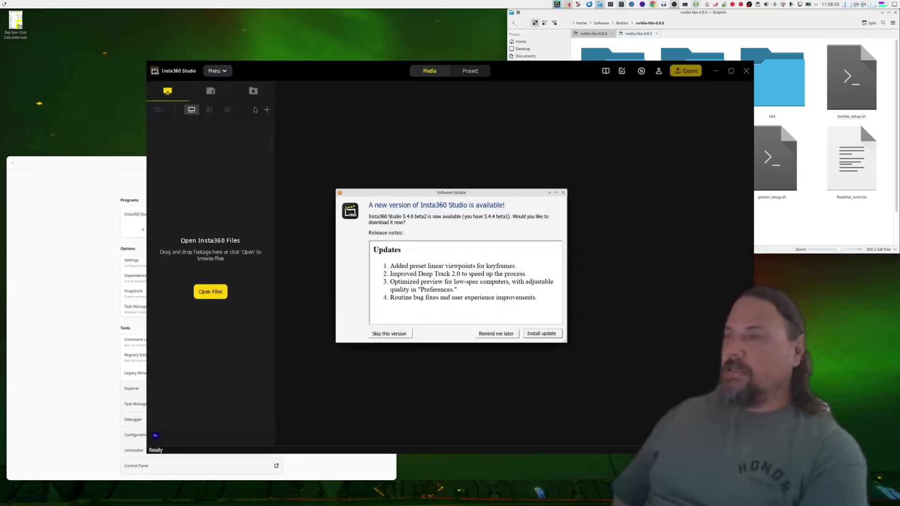
# - Dismiss the update notice and verify the Codecs preferences show hardware decoding, encoding and CUDA enabled
pyautogui.click(495, 333)
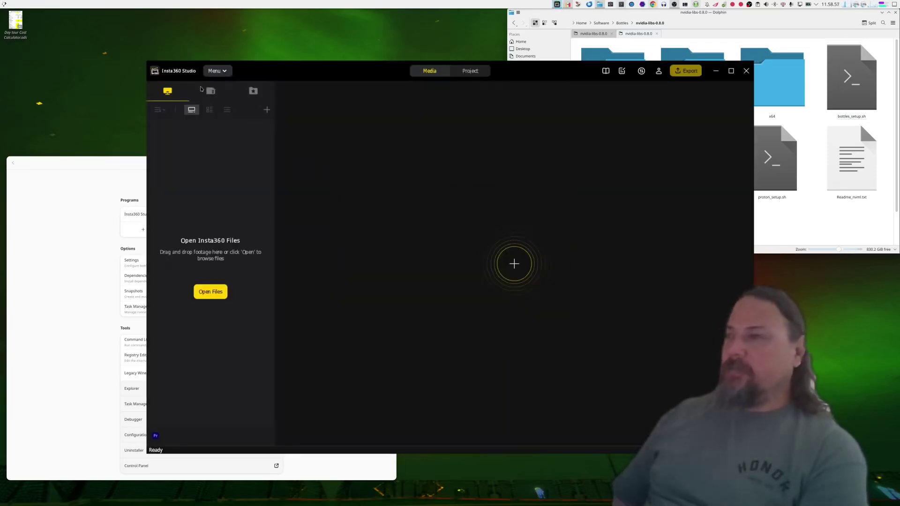
pyautogui.click(221, 74)
pyautogui.moveTo(249, 129)
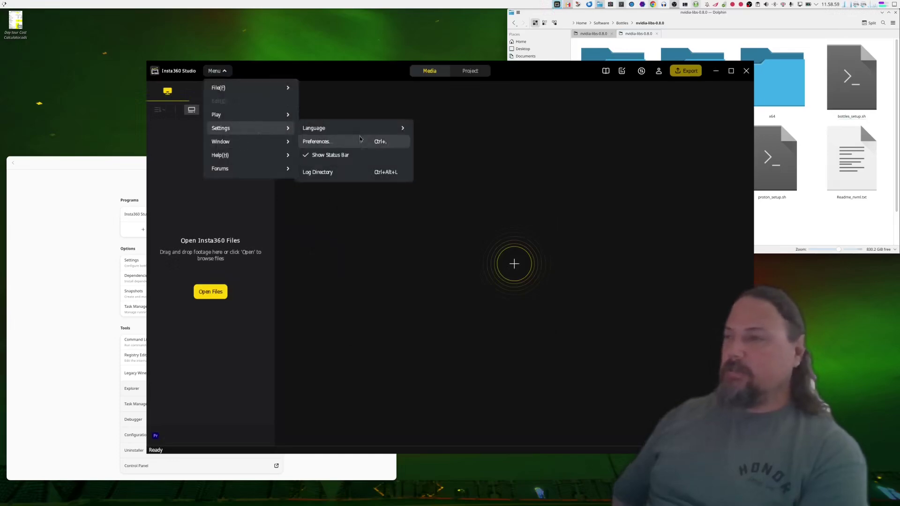
pyautogui.click(360, 139)
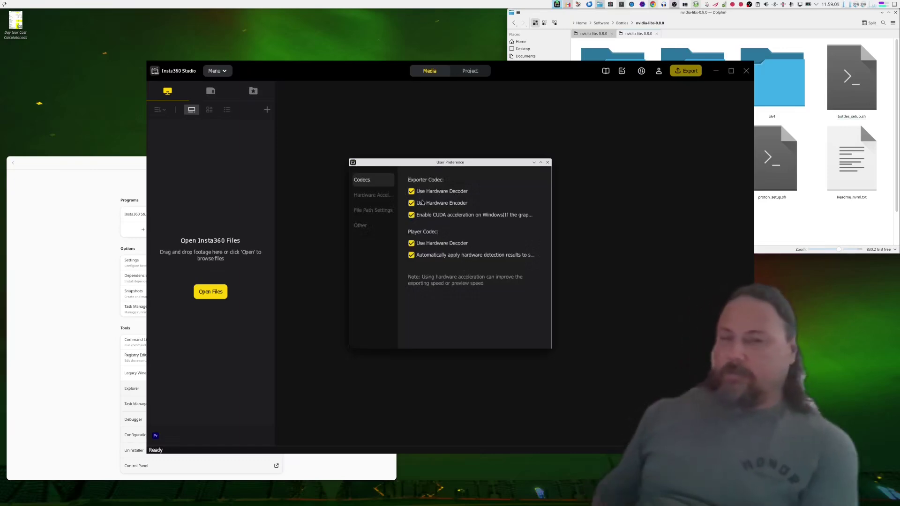
pyautogui.click(547, 162)
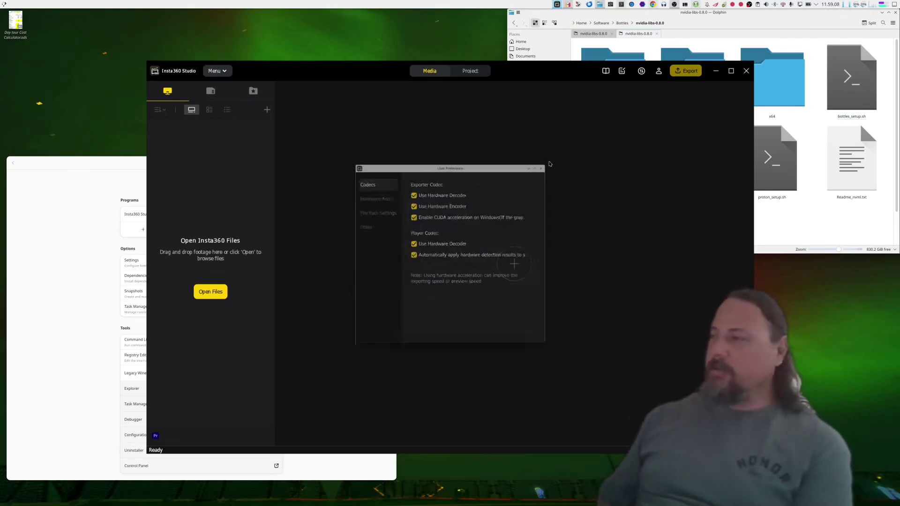
# - In Open Files, browse from Documents through Videos, Stock, World and 2024 to the Farsund folder
pyautogui.click(214, 293)
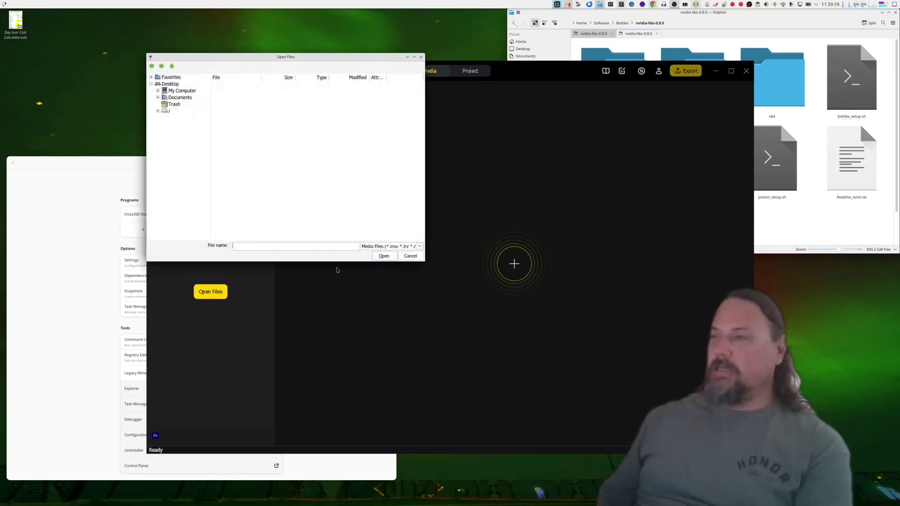
pyautogui.click(180, 98)
pyautogui.doubleClick(227, 154)
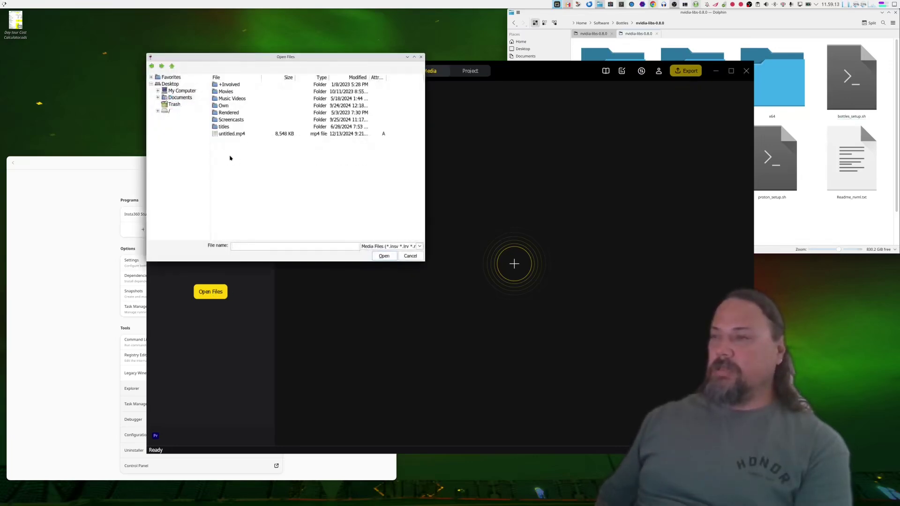
pyautogui.doubleClick(224, 107)
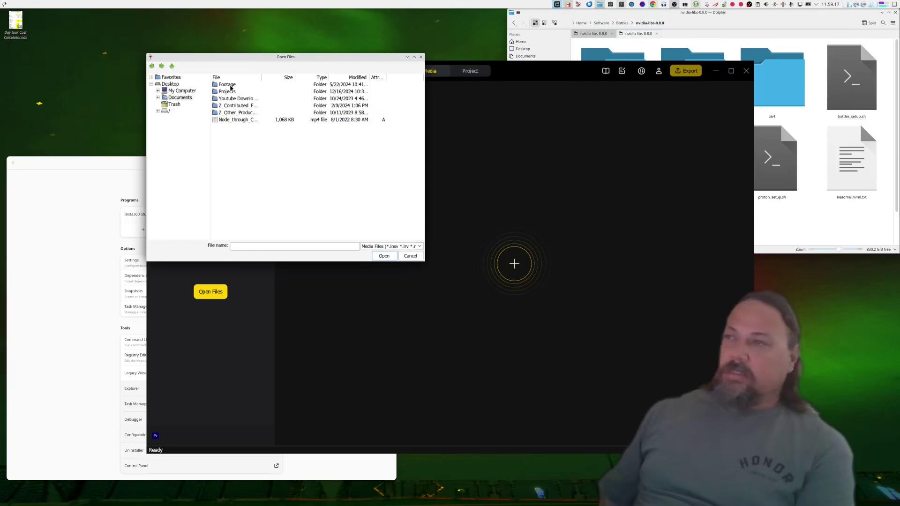
pyautogui.doubleClick(227, 92)
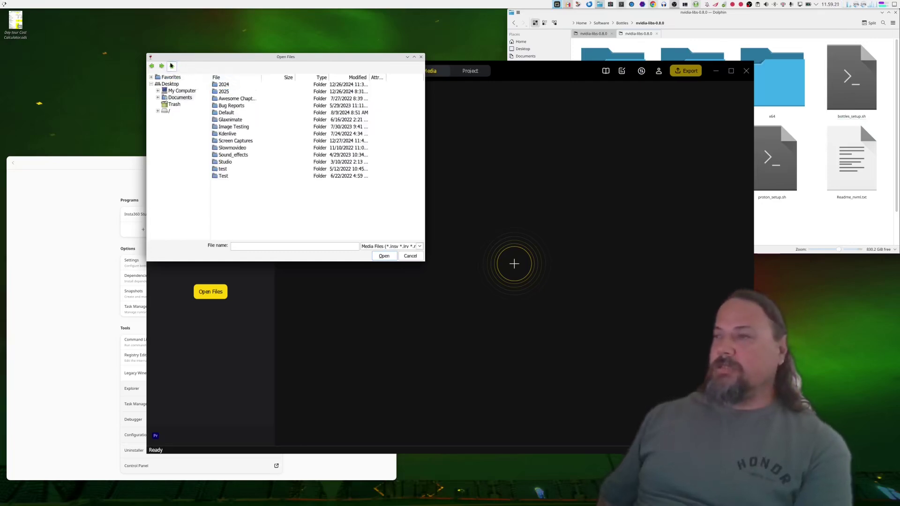
pyautogui.click(171, 65)
pyautogui.doubleClick(225, 84)
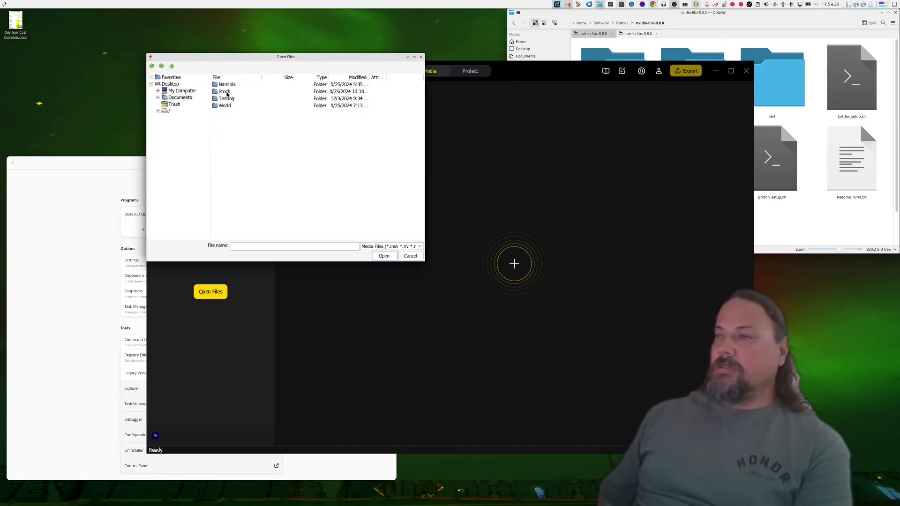
pyautogui.doubleClick(226, 92)
pyautogui.doubleClick(220, 84)
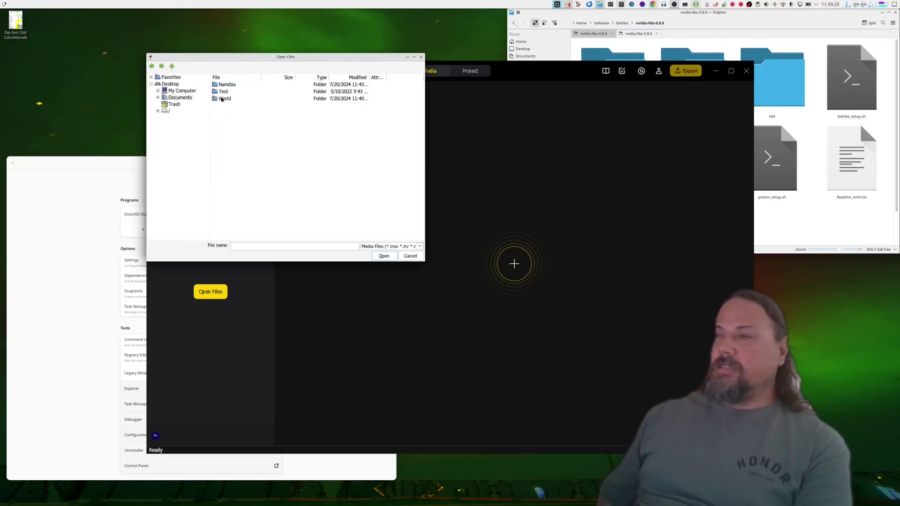
pyautogui.doubleClick(222, 99)
pyautogui.doubleClick(221, 92)
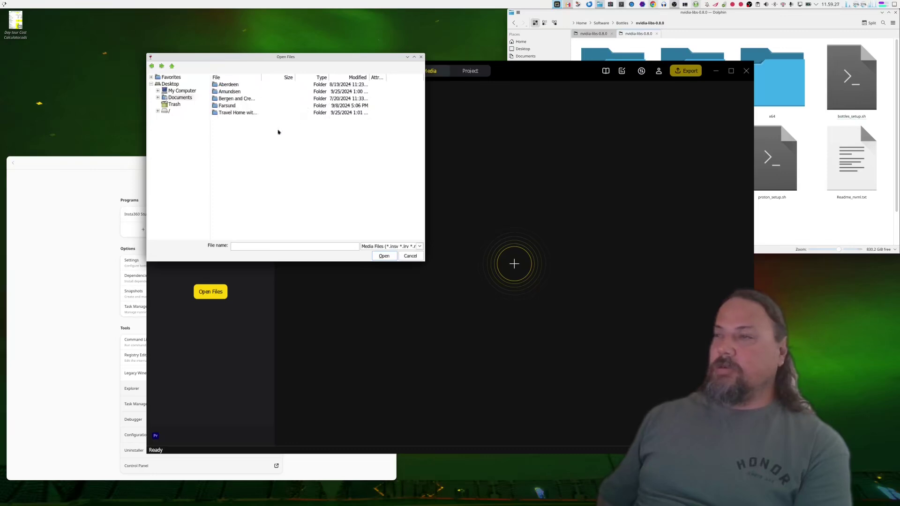
pyautogui.doubleClick(227, 106)
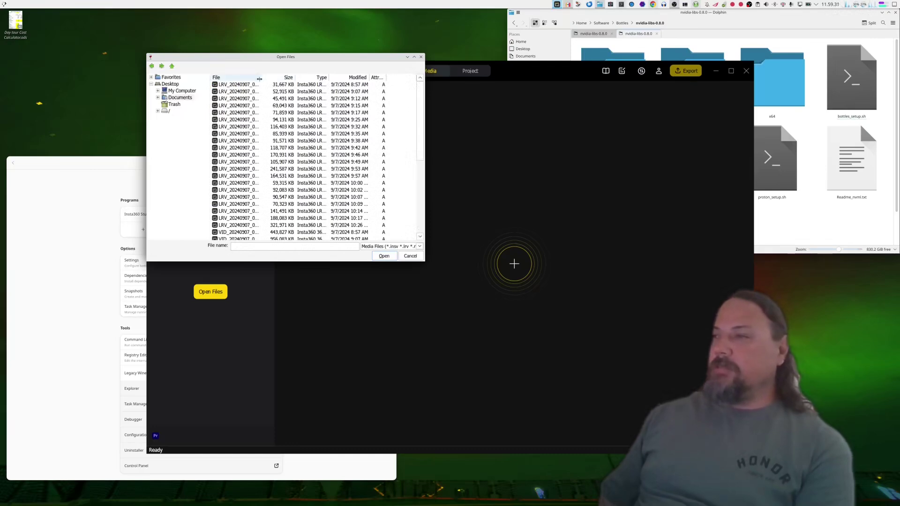
# - Select the last clip, the one ending in _059.insv, and open it
pyautogui.moveTo(261, 78); pyautogui.dragTo(303, 85)
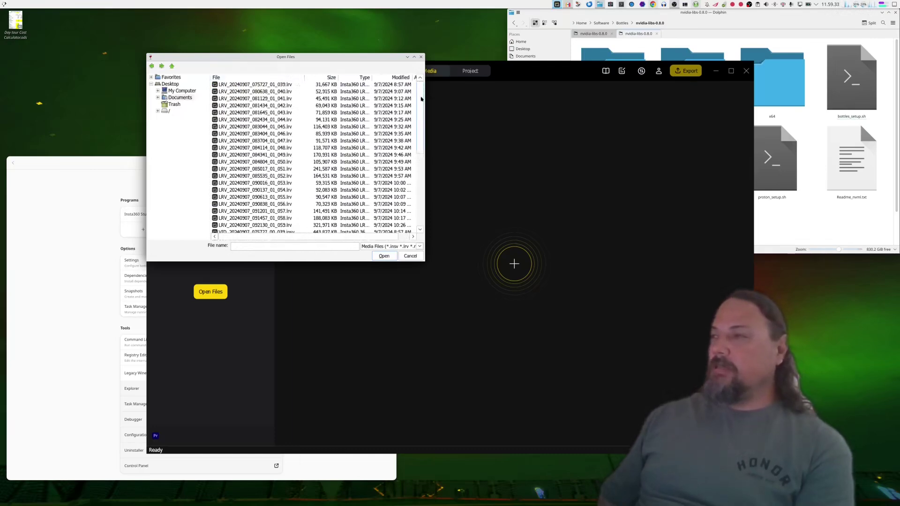
pyautogui.moveTo(421, 99); pyautogui.dragTo(422, 172)
pyautogui.click(270, 226)
pyautogui.click(383, 256)
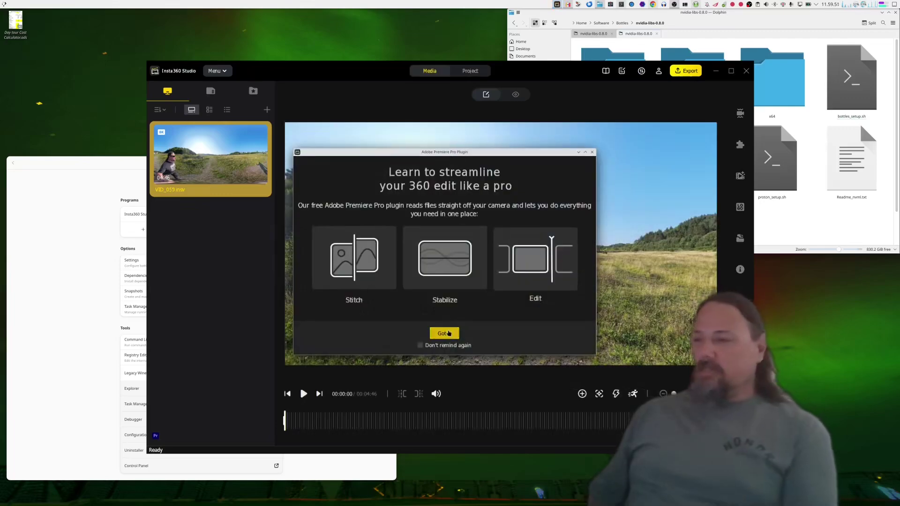
# - Dismiss the Premiere plugin promotion and Auto Frame tip, maximize the editor, close the support page
pyautogui.click(444, 334)
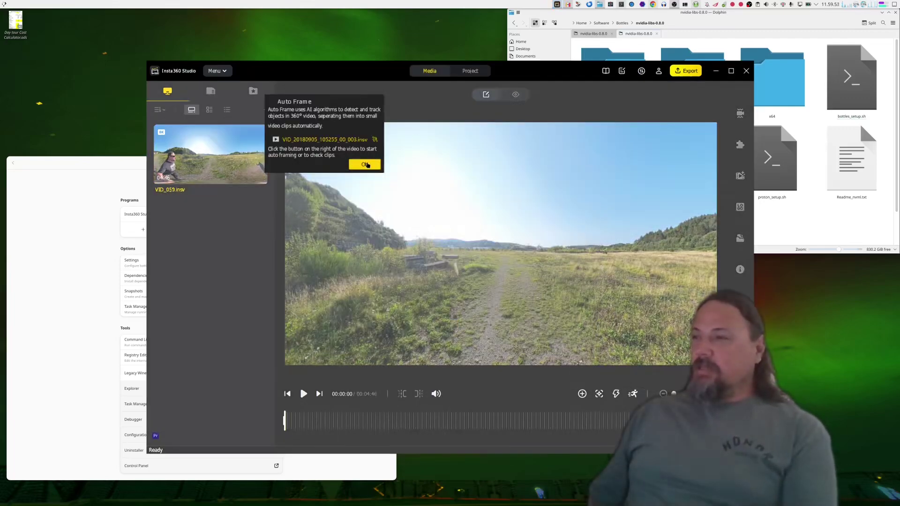
pyautogui.click(366, 164)
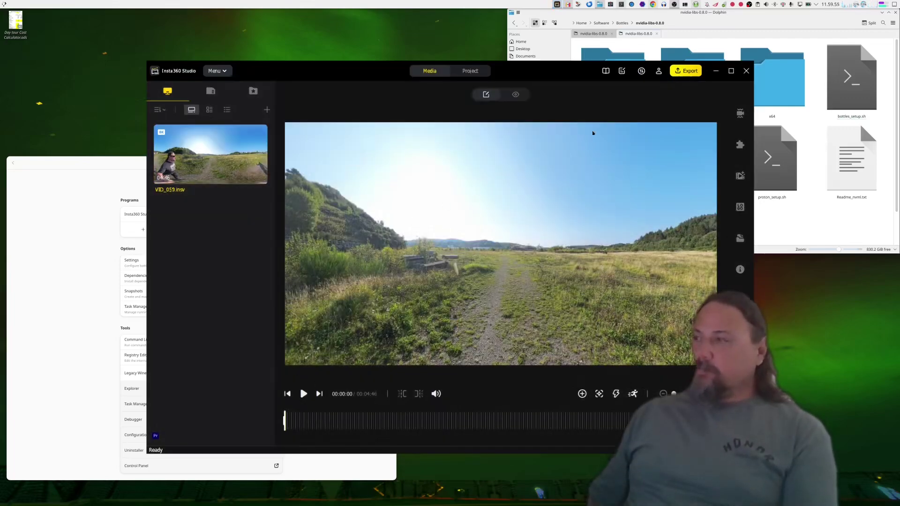
pyautogui.click(728, 72)
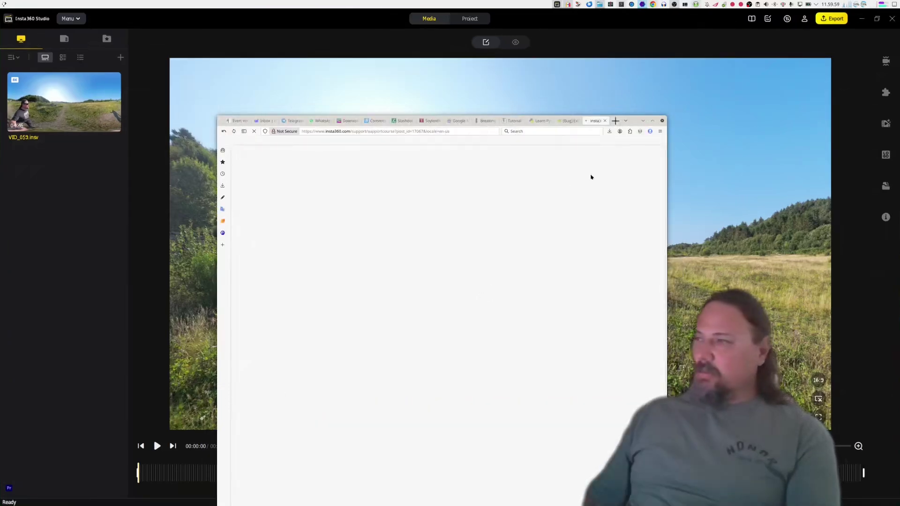
pyautogui.click(663, 121)
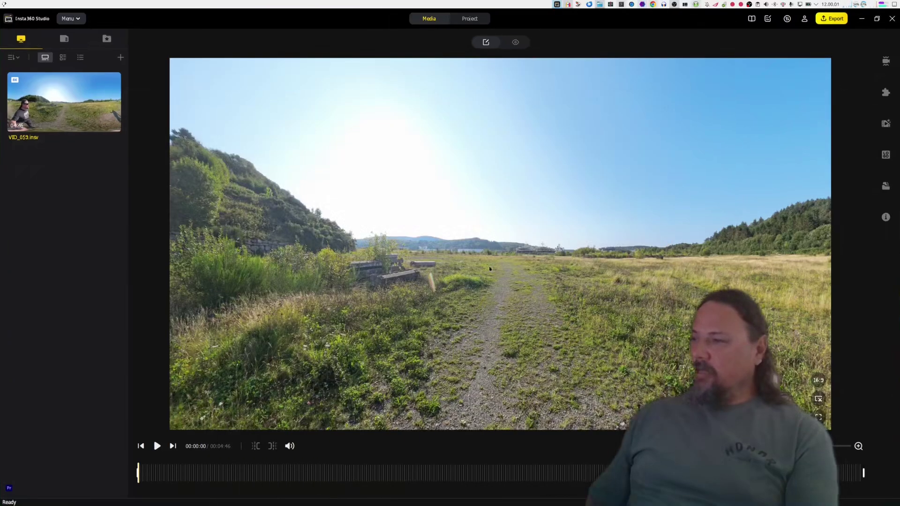
# - Rotate the 360 view toward the grass and building, then play the clip to 00:00:02
pyautogui.moveTo(480, 252); pyautogui.dragTo(544, 258)
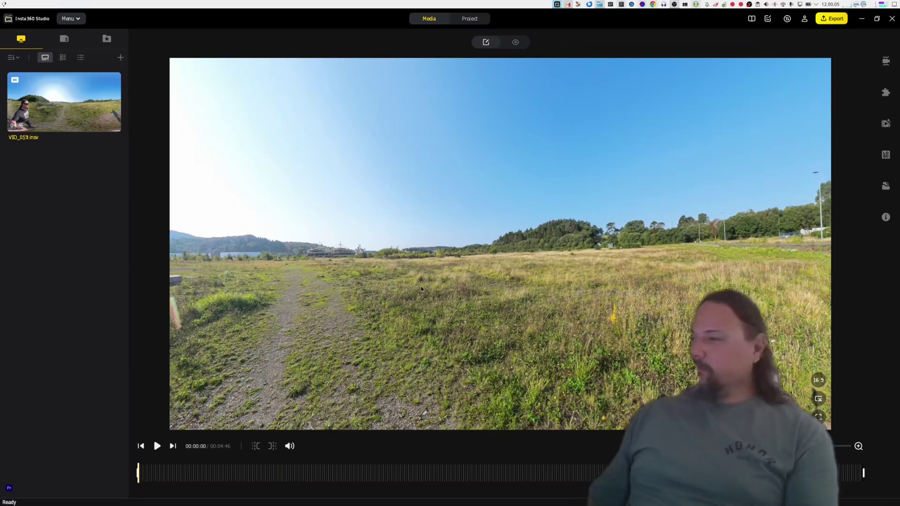
pyautogui.moveTo(406, 288); pyautogui.dragTo(392, 257)
pyautogui.press('space')
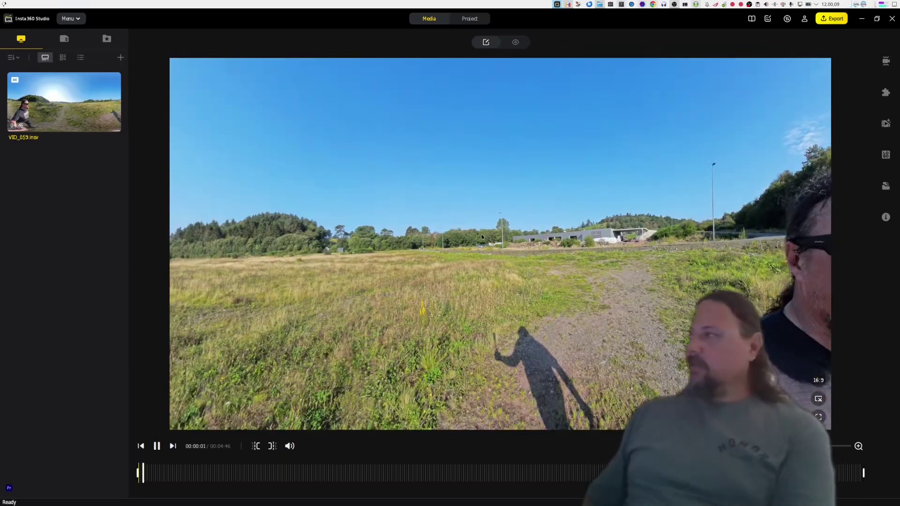
pyautogui.press('space')
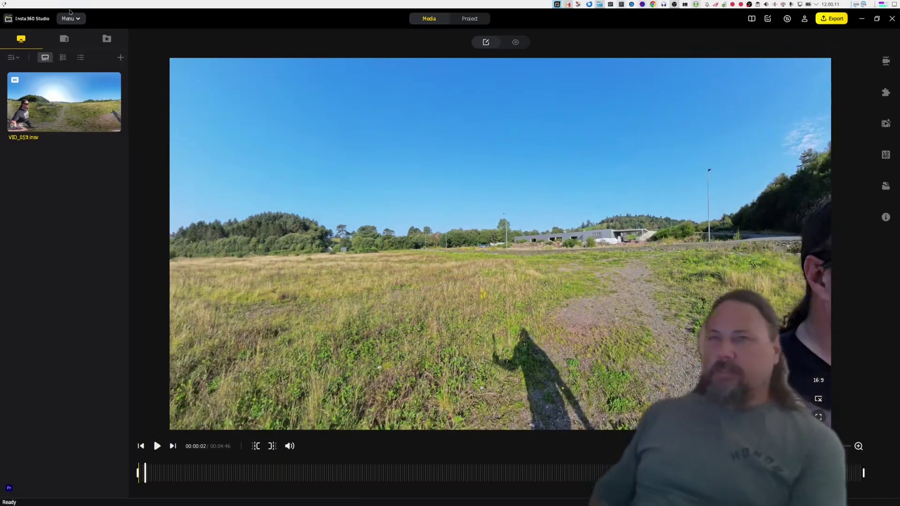
# - Switch Image Processing Acceleration from CPU to Auto in Preferences and restart Insta360 Studio
pyautogui.click(69, 18)
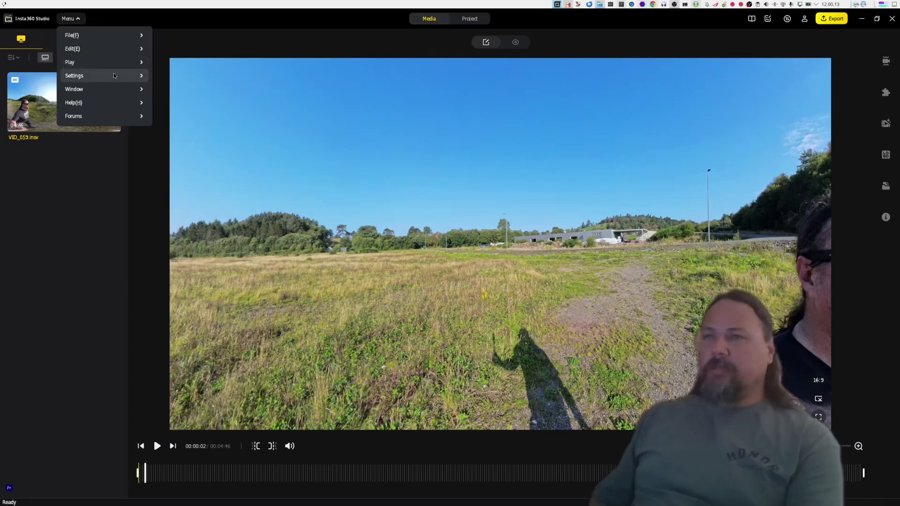
pyautogui.moveTo(114, 75)
pyautogui.click(170, 89)
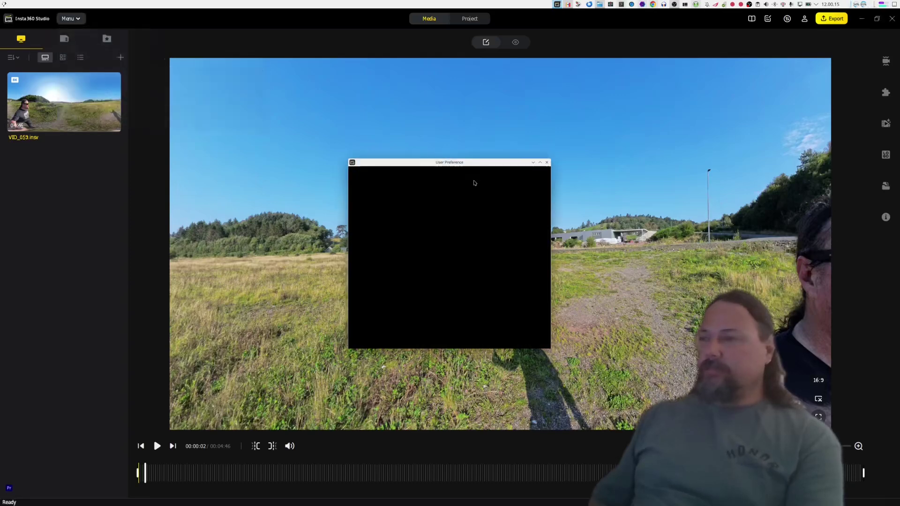
pyautogui.moveTo(440, 164); pyautogui.dragTo(338, 128)
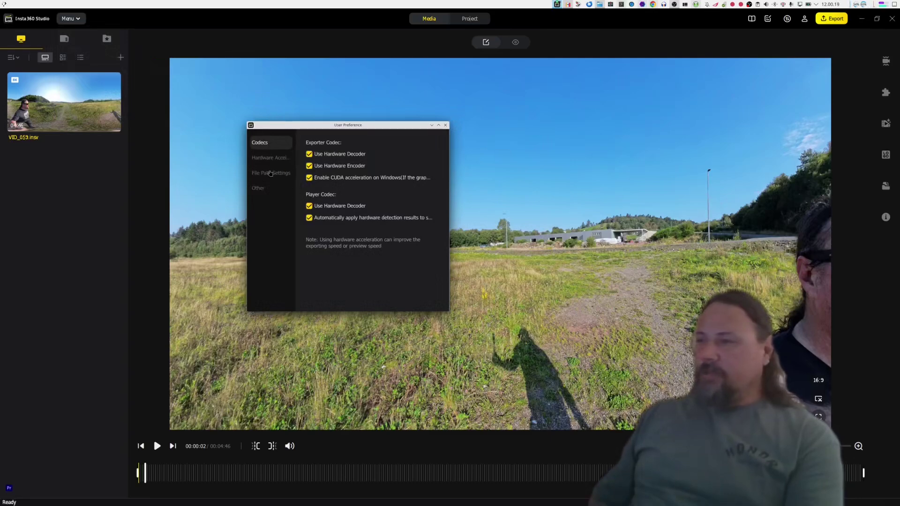
pyautogui.click(270, 160)
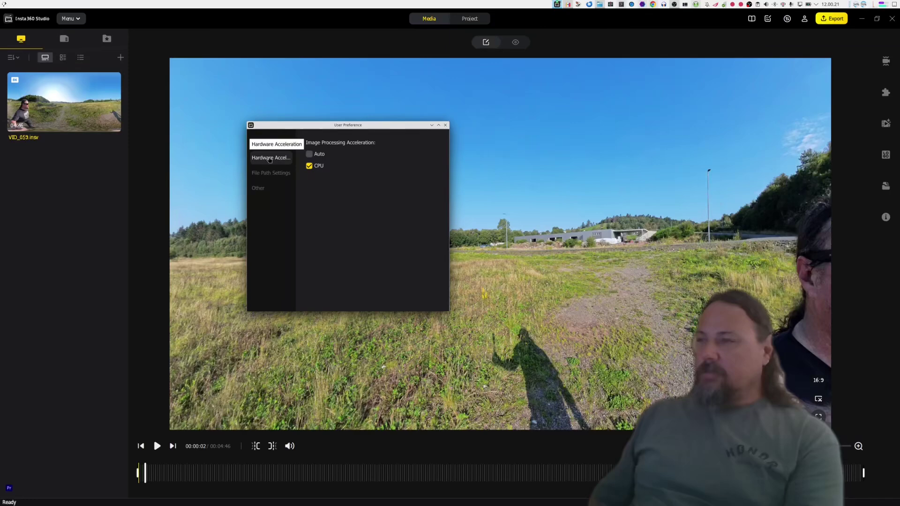
pyautogui.click(300, 158)
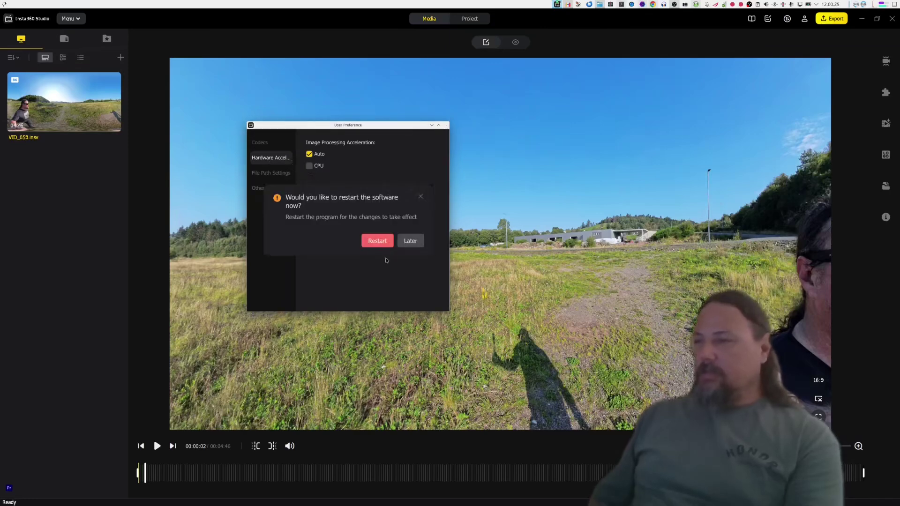
pyautogui.click(386, 249)
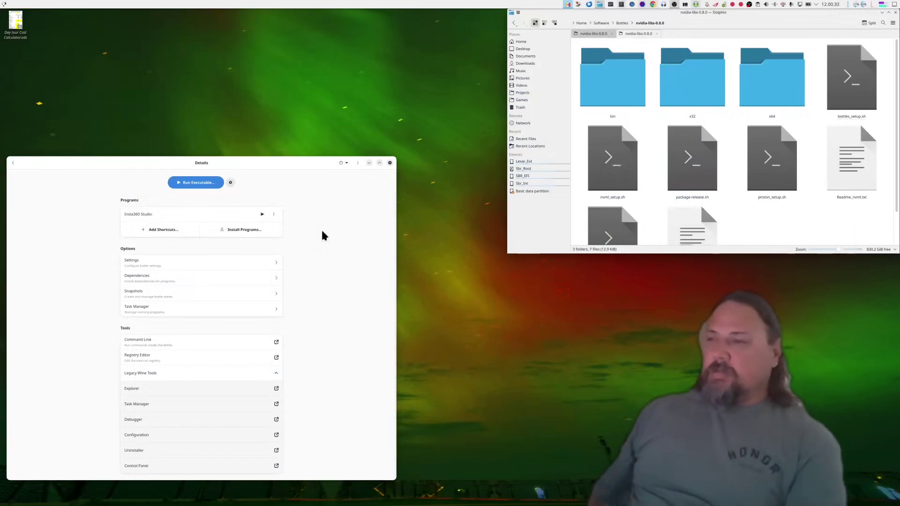
# - Start Insta360 Studio again from the Example bottle's Programs list
pyautogui.click(262, 214)
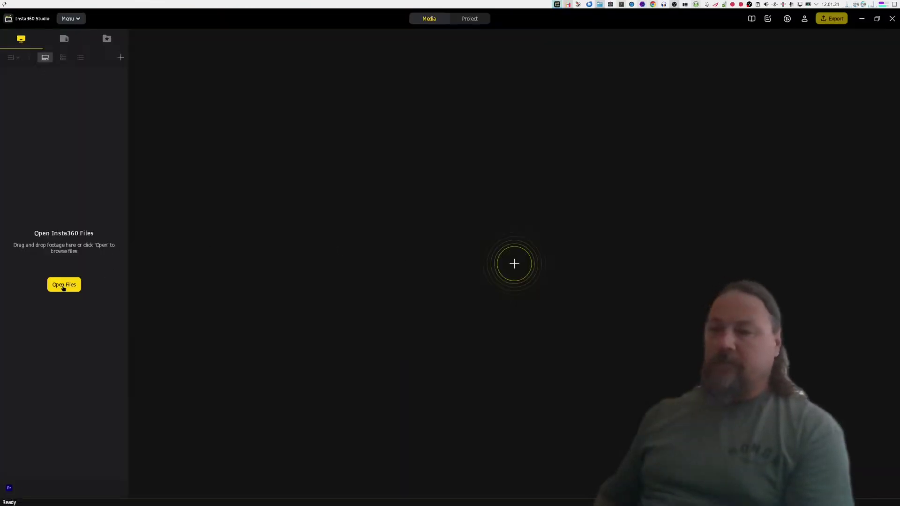
# - Scroll to the bottom of the Farsund list and open VID_20240907_092130_00_059.insv
pyautogui.click(63, 287)
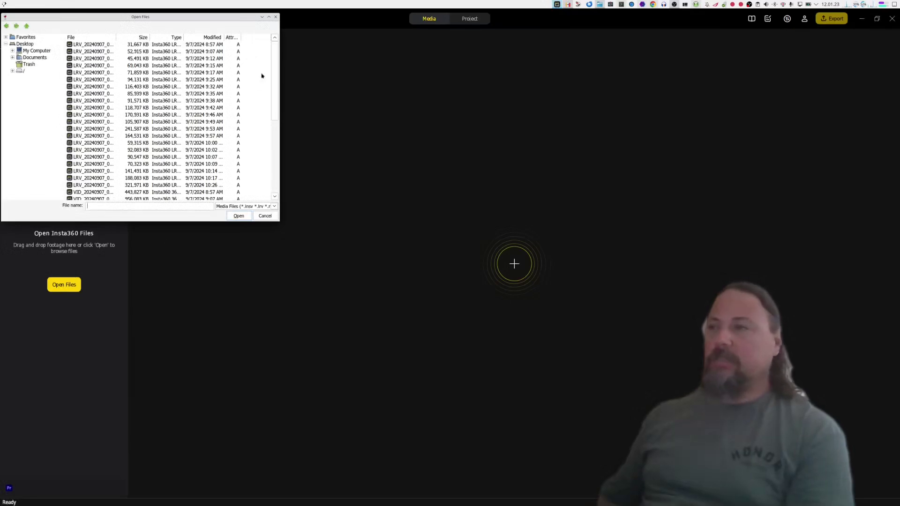
pyautogui.scroll(-6, 269, 139)
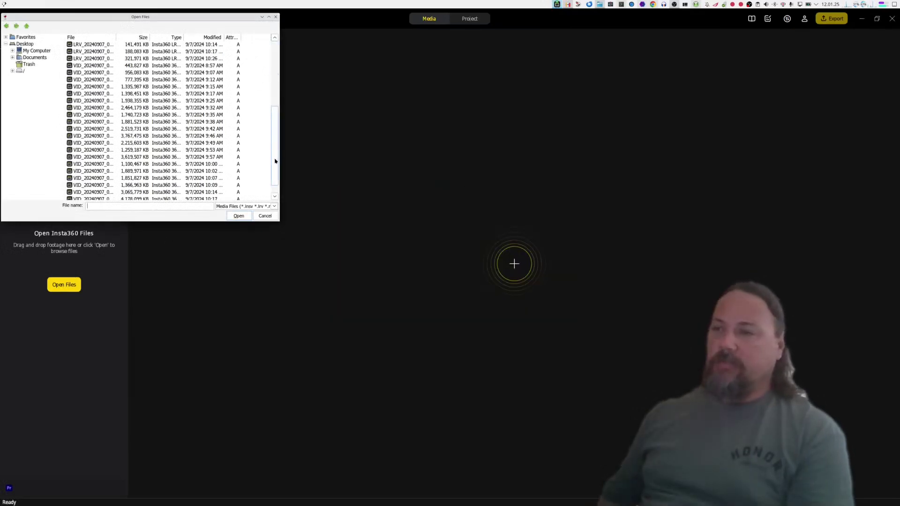
pyautogui.scroll(-1, 274, 166)
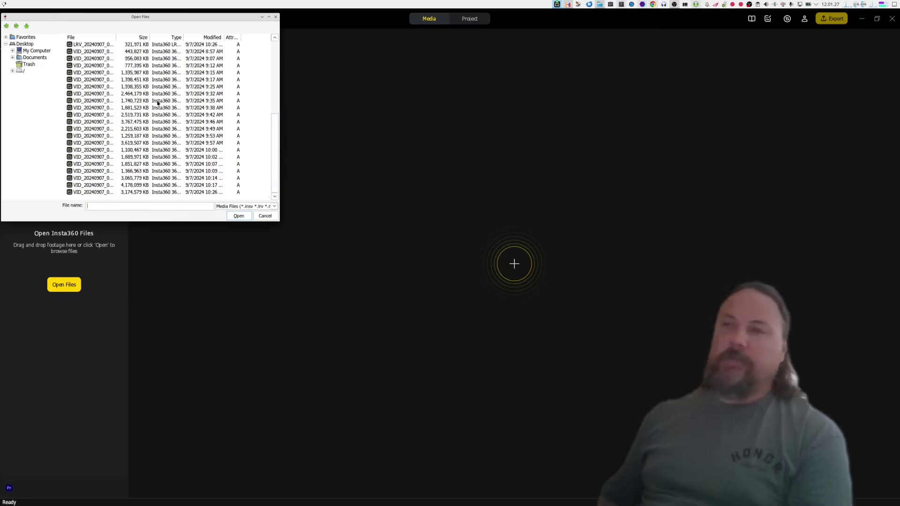
pyautogui.doubleClick(116, 37)
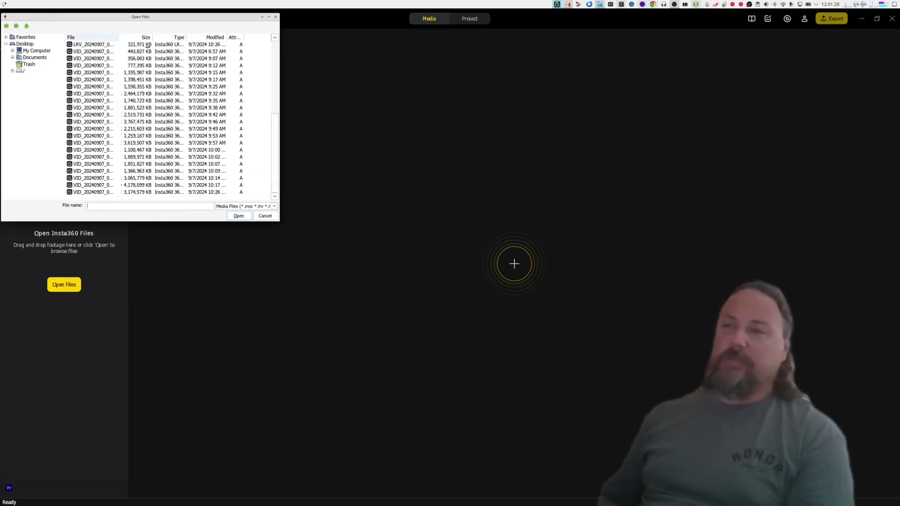
pyautogui.click(143, 193)
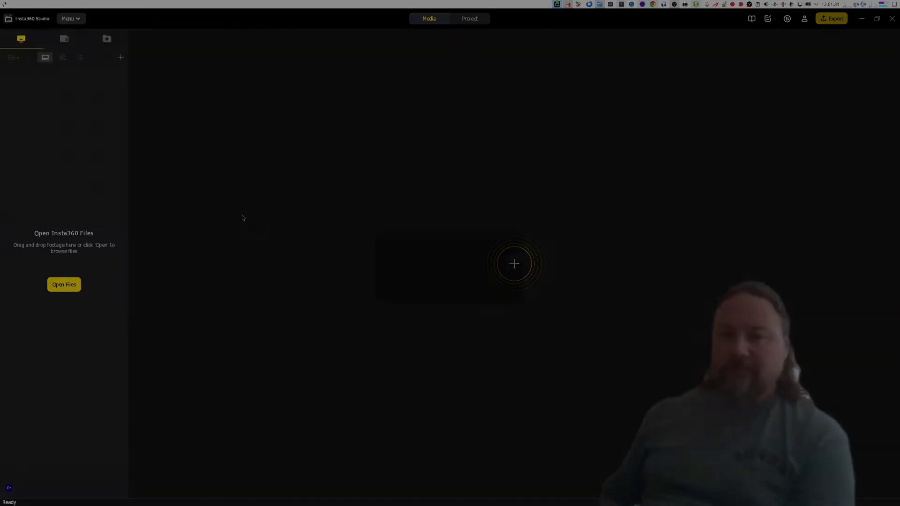